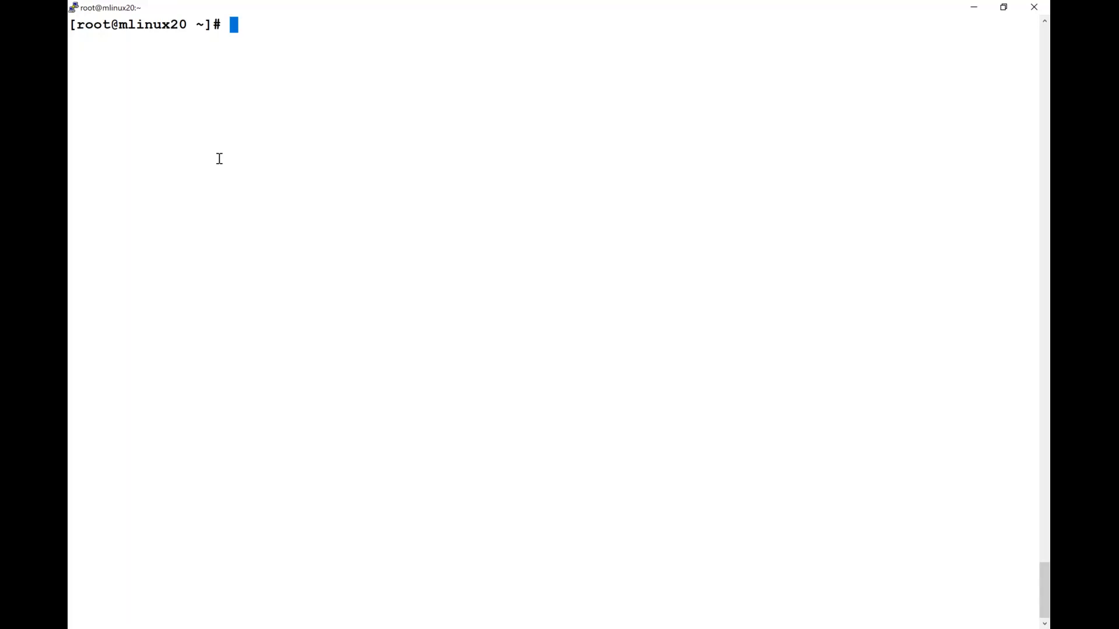
Run df -h / and highlight the root device /dev/sda2 and its 15G size
text(df =)
key(BackSpace)
text(-h /)
key(Return)
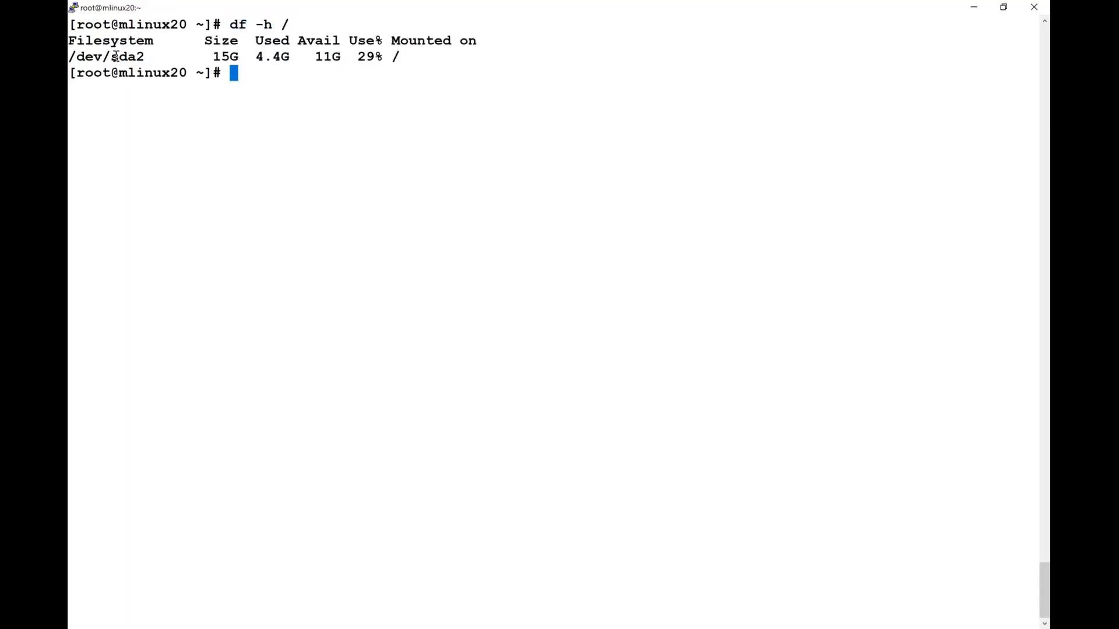
double_click(115, 57)
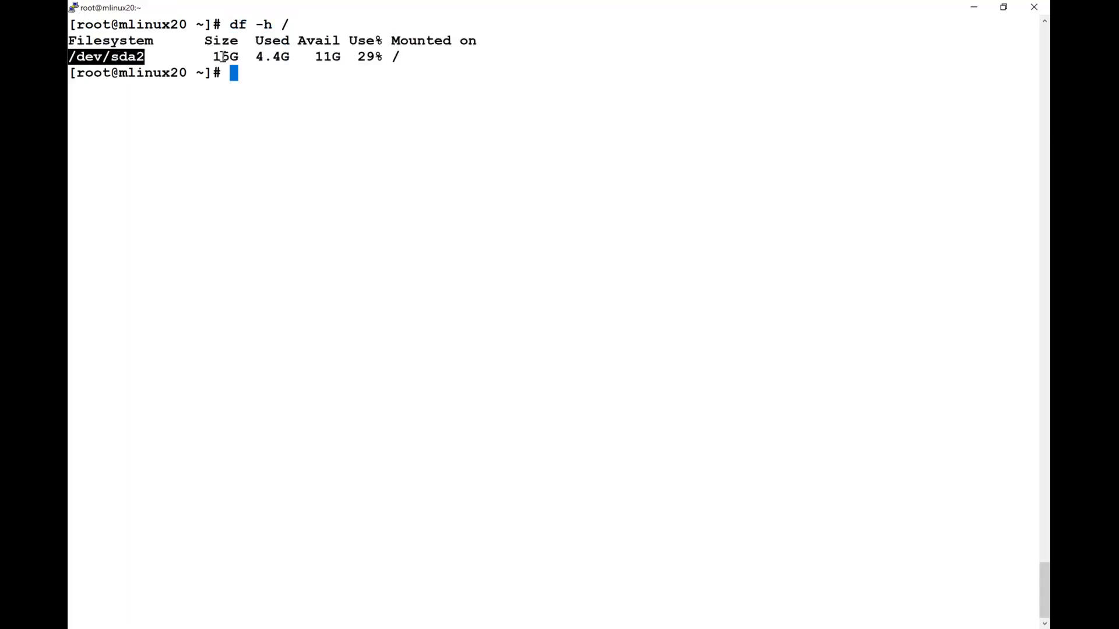
double_click(224, 57)
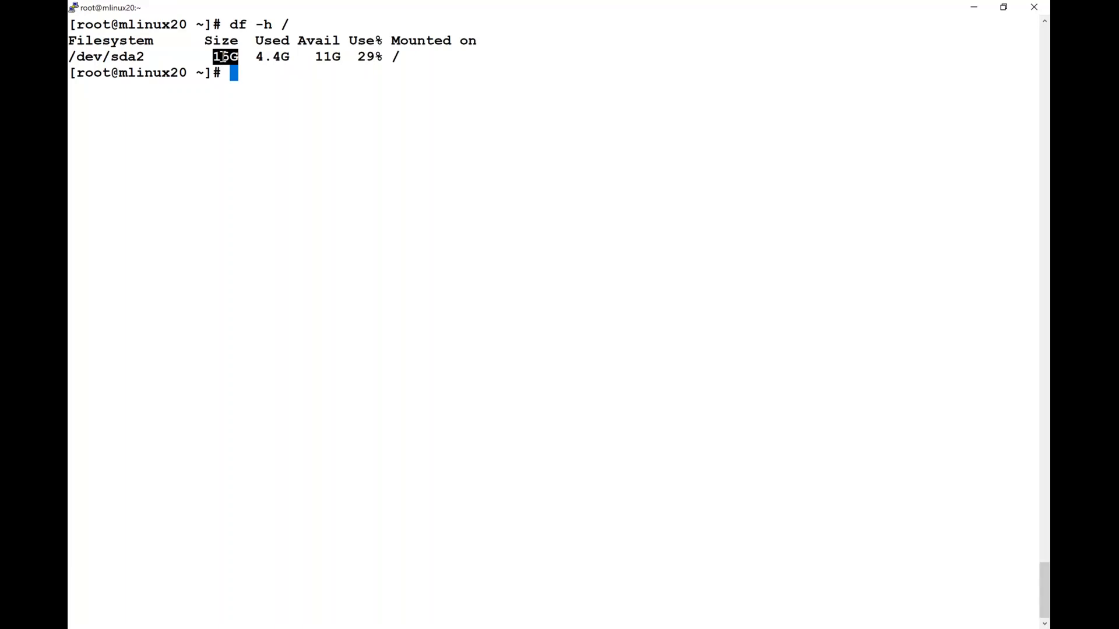
Deselect the 15G value and clear the PuTTY terminal with Ctrl+L
click(223, 57)
key(ctrl+l)
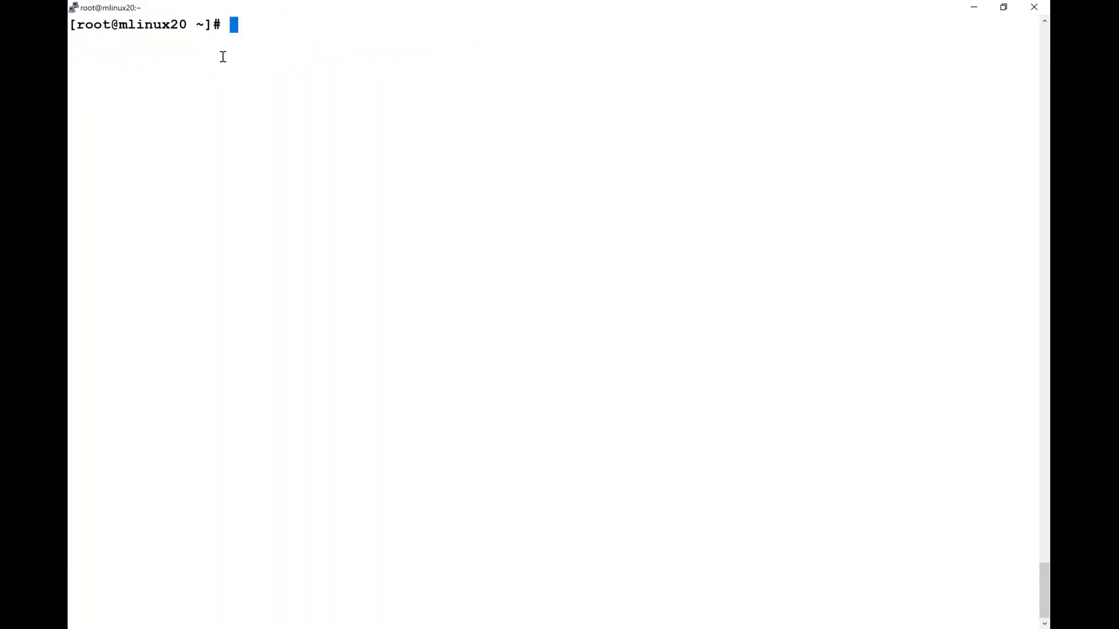
Launch a blank Notepad window via Win+R and maximize it
key(super+r)
key(Return)
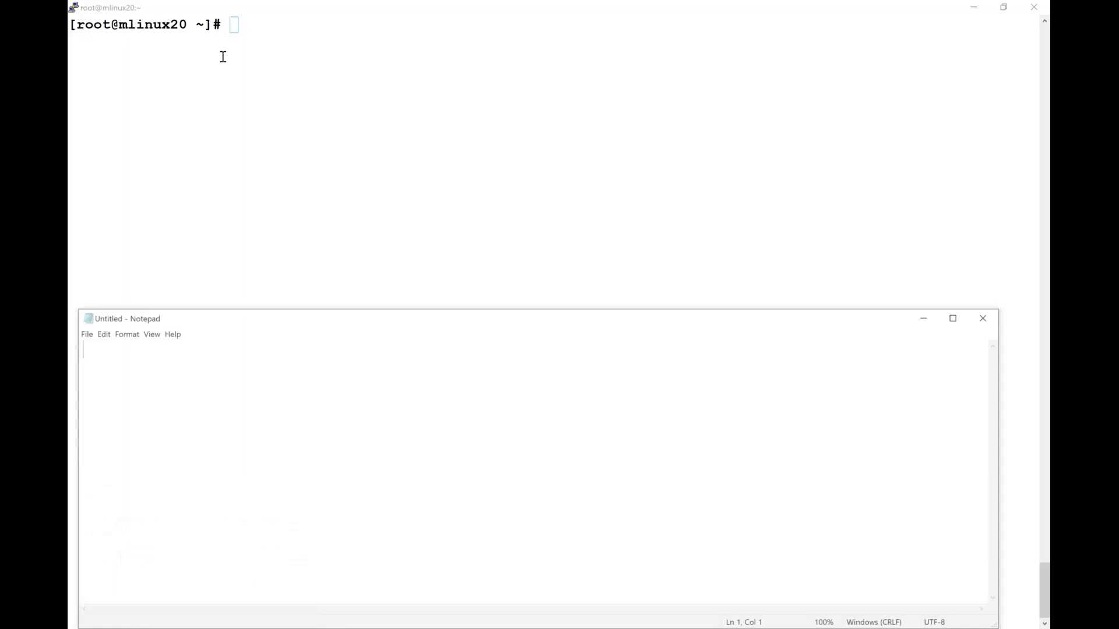
double_click(327, 317)
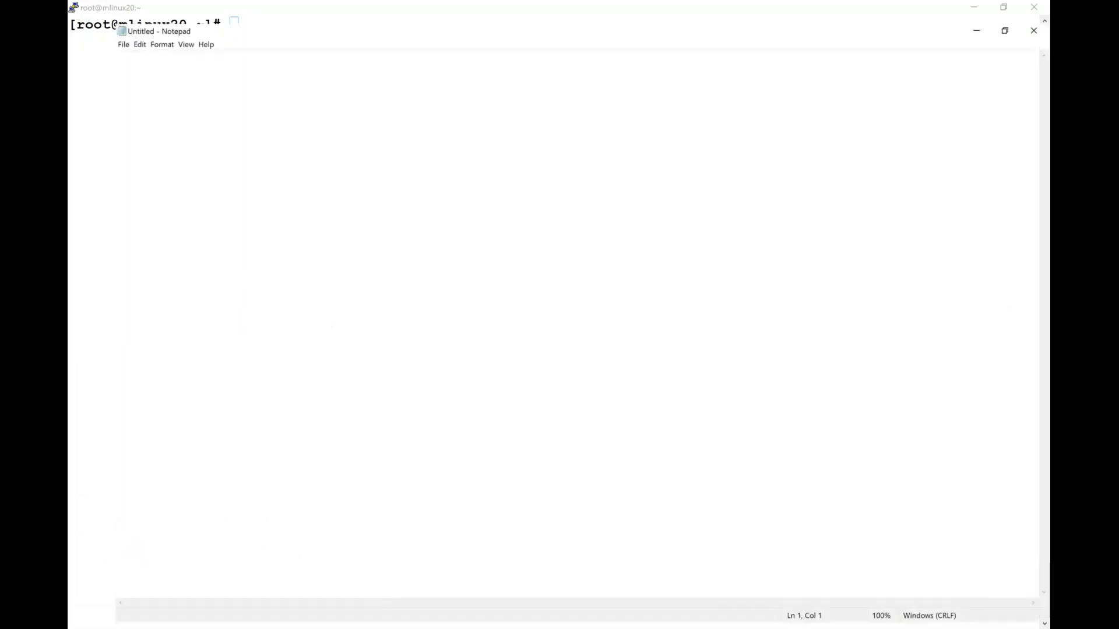
key(Return)
key(Return)
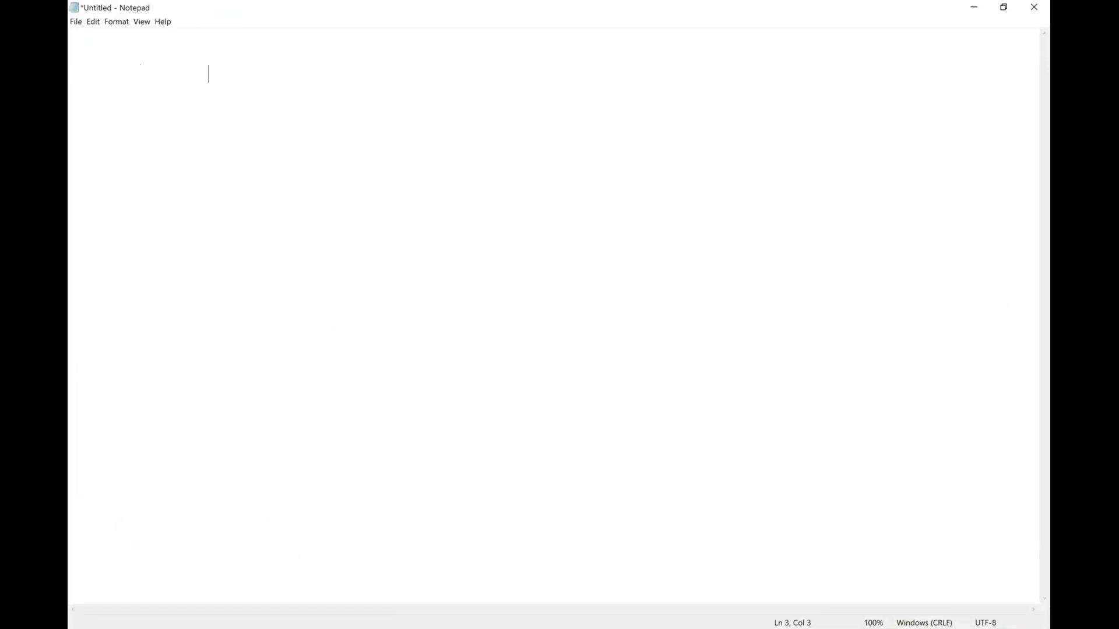
Type the indented mount points /, /boot, swap, /home and /var, one per line
text(/)
key(Return)
key(Tab)
key(Tab)
text(/boot)
key(Return)
key(Tab)
key(Tab)
text(swap)
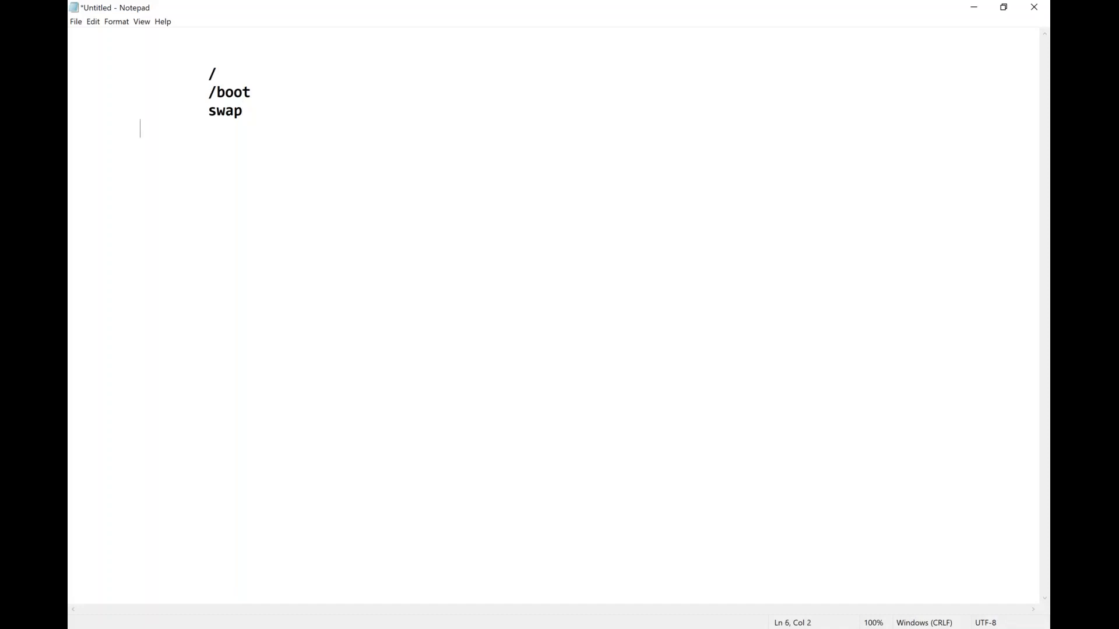
text(home)
key(BackSpace)
key(BackSpace)
key(BackSpace)
key(BackSpace)
text(/home)
key(Return)
key(Tab)
key(Tab)
text(/var)
Highlight the /, /home and /var entries, then type lv beside the swap line
drag(208, 129, 243, 158)
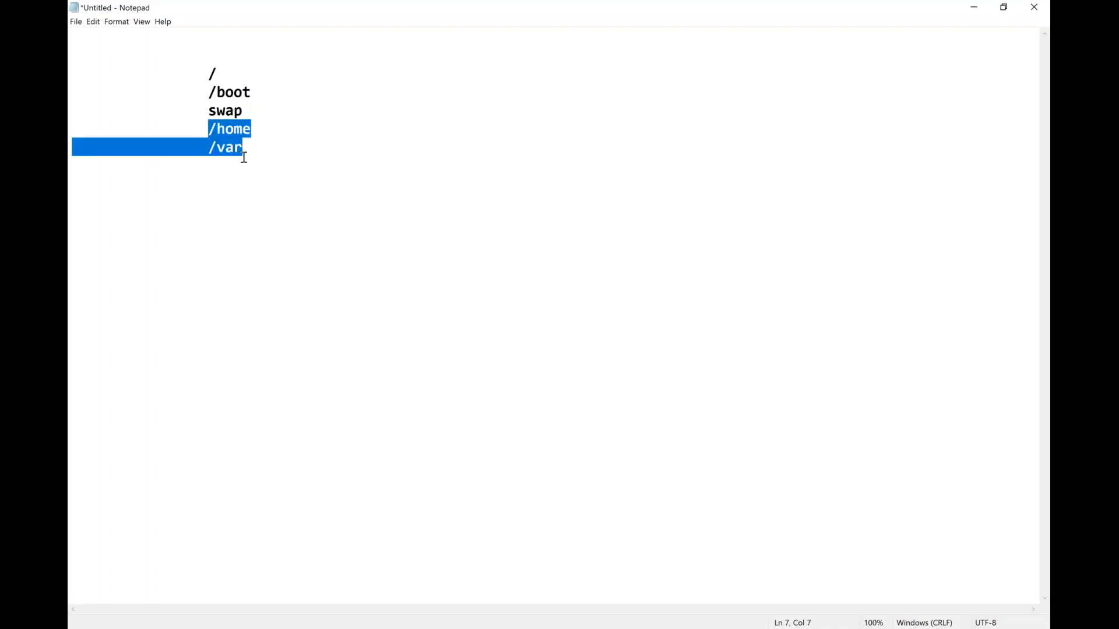
double_click(213, 77)
click(233, 76)
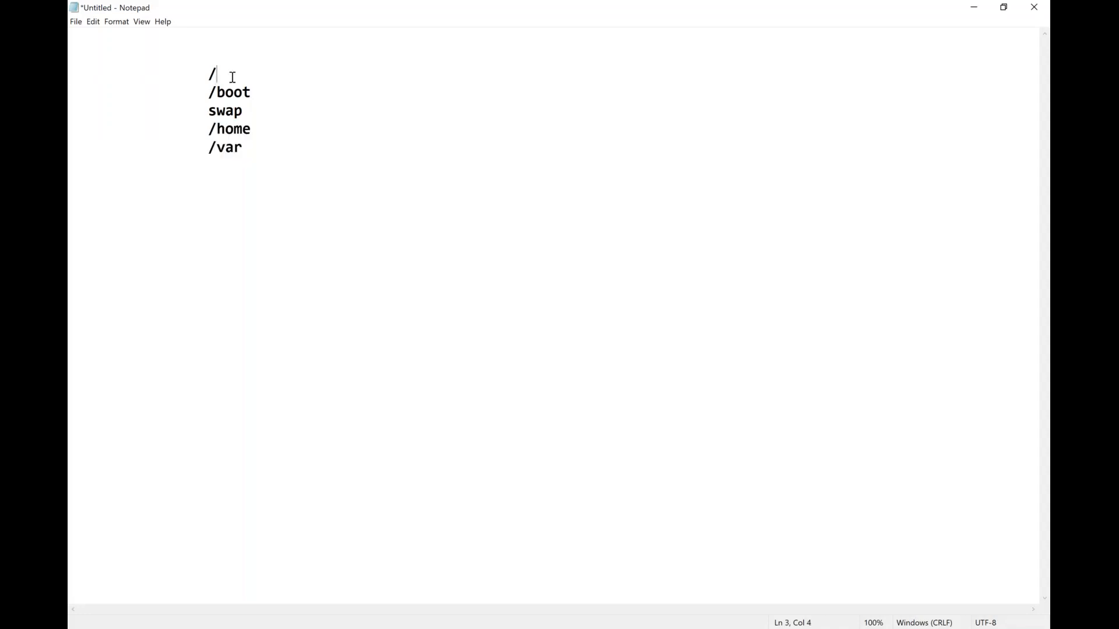
drag(215, 76, 198, 77)
drag(209, 129, 249, 149)
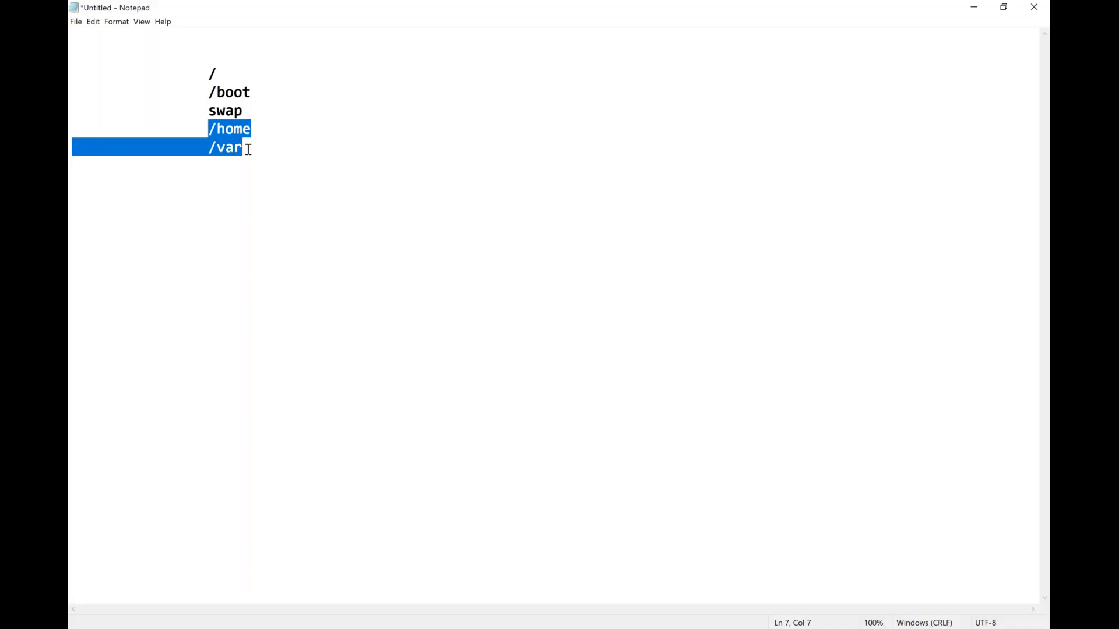
drag(209, 72, 217, 73)
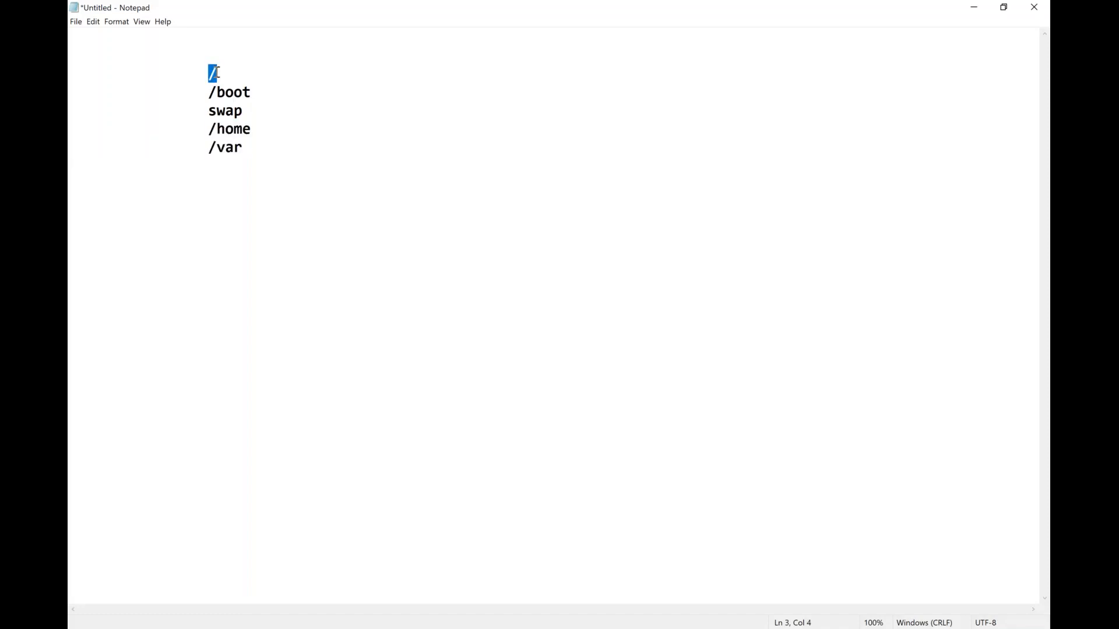
click(302, 111)
text(lv)
Draw red pen arrows from /, swap and /var to lv
click(691, 8)
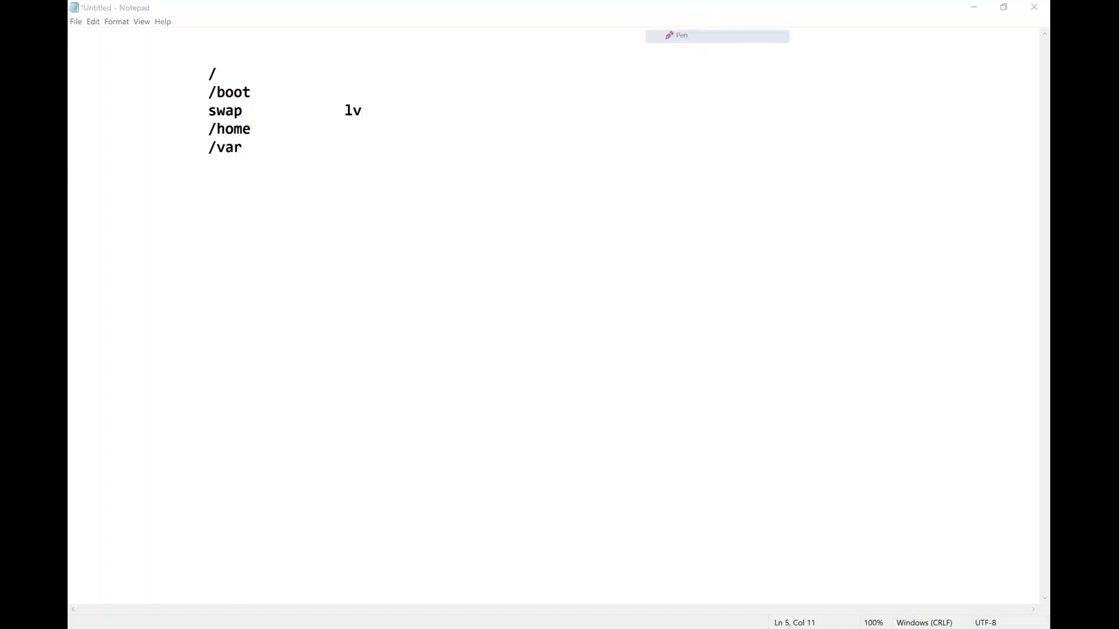
mouse_move(229, 71)
mouse_down()
mouse_move(297, 81)
mouse_move(339, 103)
mouse_up()
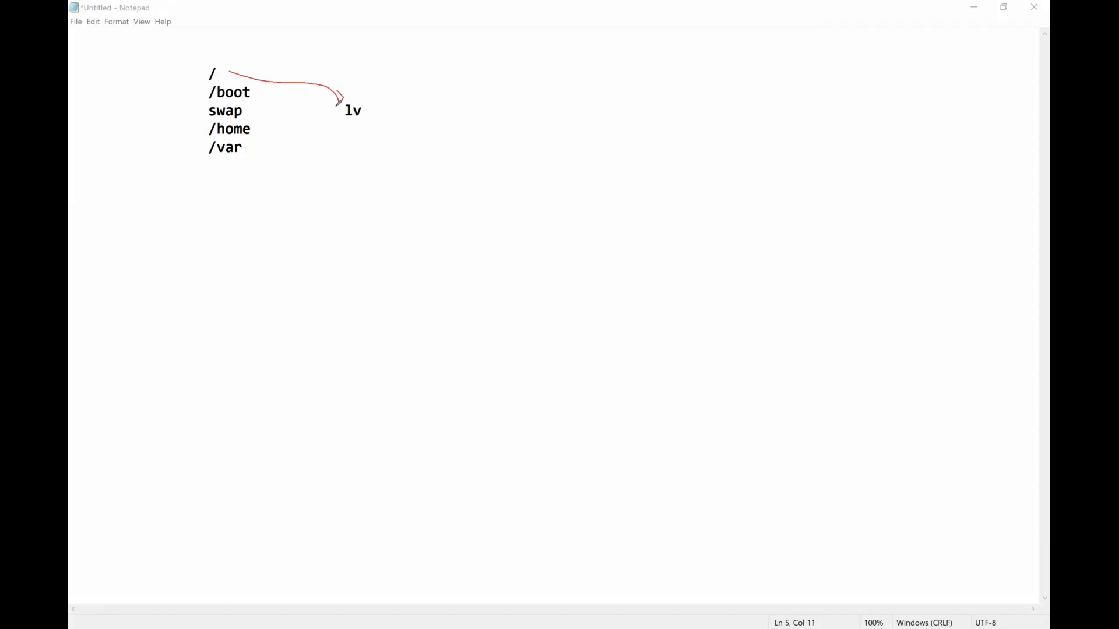
mouse_move(245, 119)
mouse_down()
mouse_move(342, 109)
mouse_move(330, 119)
mouse_up()
mouse_move(259, 149)
mouse_down()
mouse_move(348, 116)
mouse_move(345, 137)
mouse_up()
mouse_move(243, 167)
mouse_down()
mouse_move(292, 173)
mouse_move(353, 125)
mouse_up()
drag(337, 141, 369, 143)
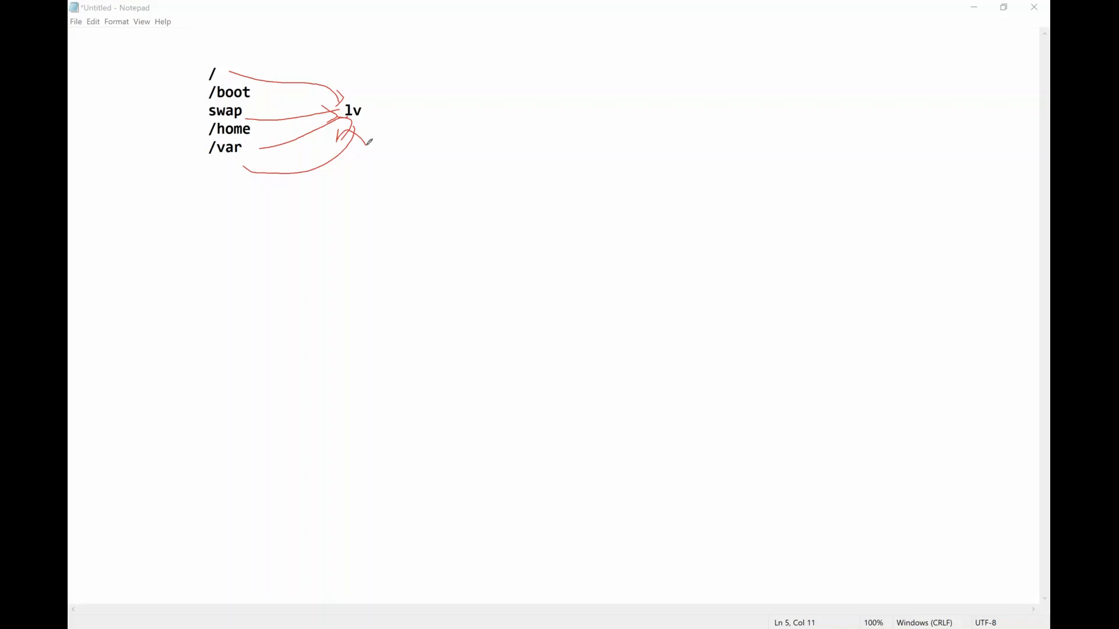
Mark /boot with an asterisk and link it to a circled SP label
mouse_move(210, 105)
mouse_down()
mouse_move(188, 88)
mouse_move(185, 111)
mouse_up()
mouse_move(192, 96)
mouse_down()
mouse_move(207, 86)
mouse_move(200, 112)
mouse_move(491, 63)
mouse_move(476, 83)
mouse_up()
mouse_move(544, 50)
mouse_down()
mouse_move(500, 99)
mouse_move(568, 113)
mouse_move(564, 87)
mouse_up()
drag(483, 81, 519, 31)
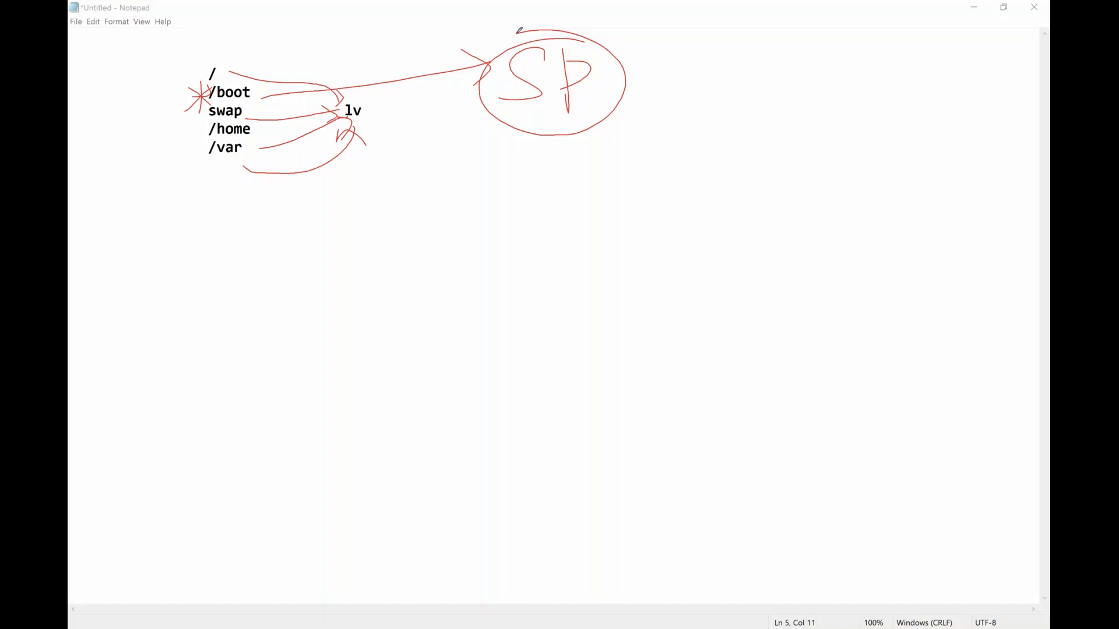
Sketch a disk rectangle divided by a horizontal line
drag(300, 352, 319, 518)
mouse_move(285, 368)
mouse_down()
mouse_move(712, 357)
mouse_move(425, 523)
mouse_move(324, 533)
mouse_up()
drag(295, 410, 734, 397)
Cross-hatch the disk's top band, then erase all red ink with Escape
drag(320, 407, 359, 363)
drag(353, 410, 380, 362)
drag(391, 418, 420, 368)
drag(456, 369, 444, 407)
mouse_move(508, 364)
mouse_down()
mouse_move(489, 407)
mouse_move(551, 362)
mouse_up()
mouse_move(595, 362)
mouse_down()
mouse_move(567, 416)
mouse_move(632, 356)
mouse_up()
drag(654, 399, 666, 354)
drag(688, 406, 612, 364)
drag(573, 359, 637, 394)
drag(511, 358, 599, 406)
drag(464, 351, 542, 409)
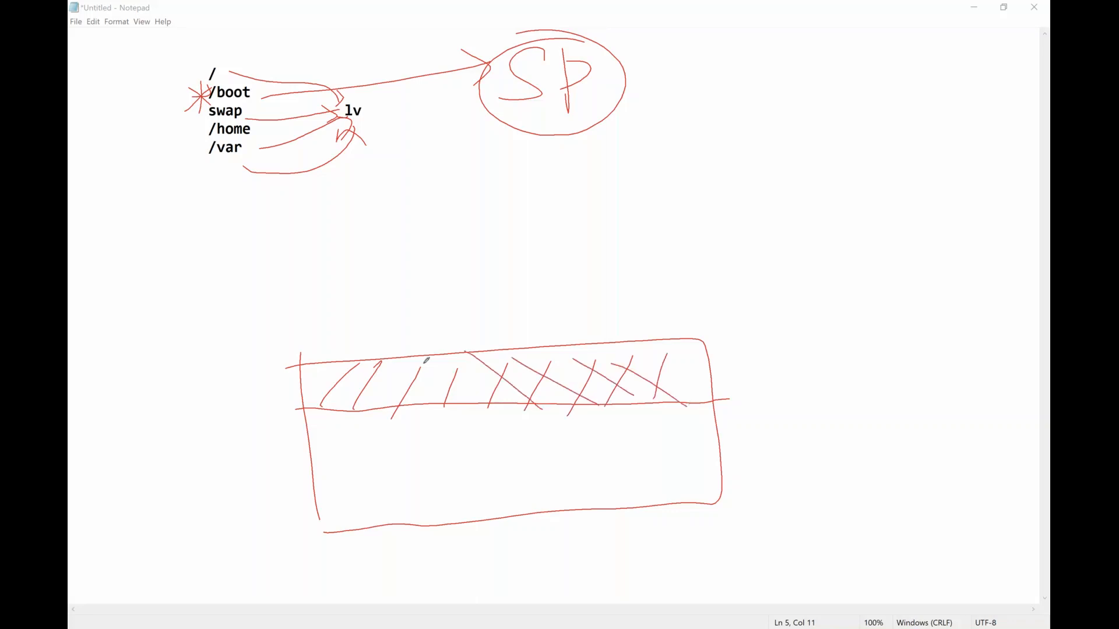
drag(423, 364, 505, 416)
drag(377, 369, 462, 412)
drag(347, 360, 424, 412)
drag(312, 369, 360, 404)
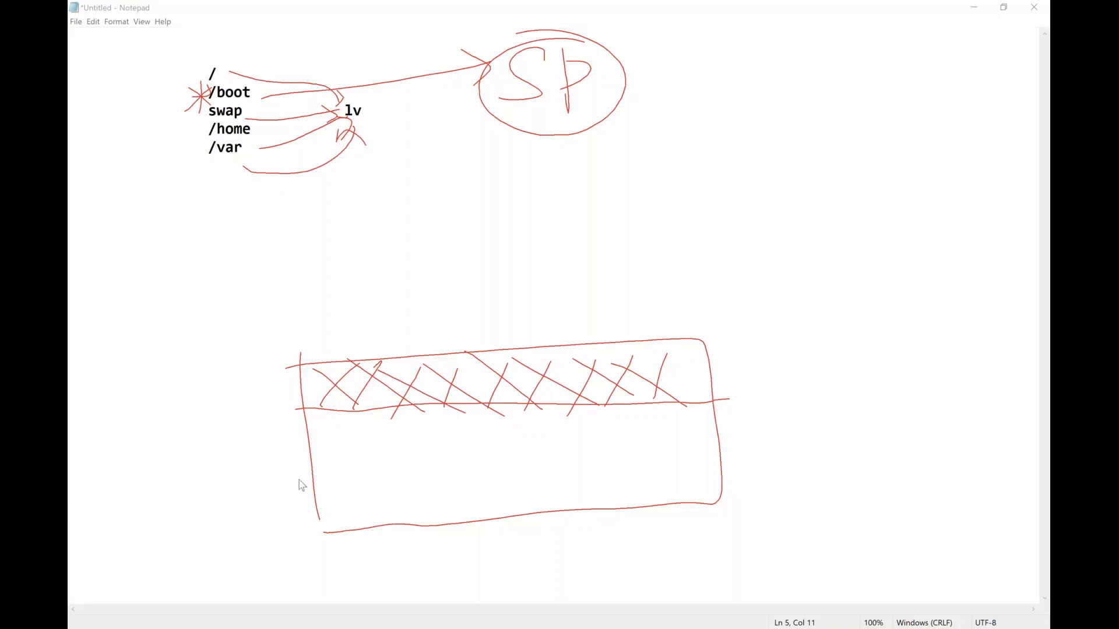
key(Escape)
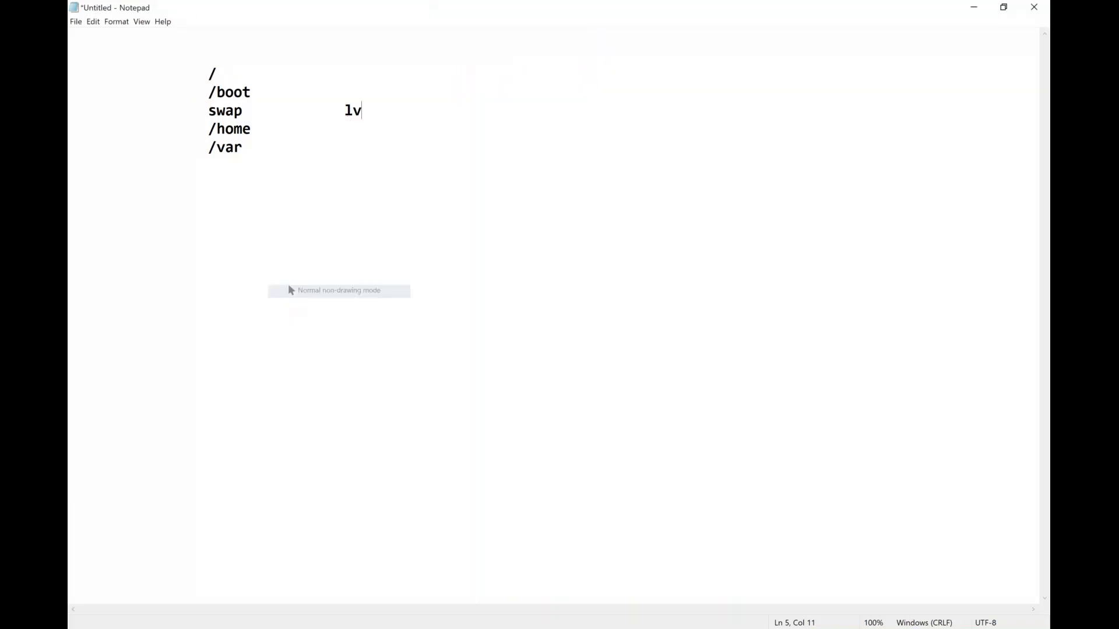
Close Notepad choosing Don't Save, discarding the partition notes
click(1031, 6)
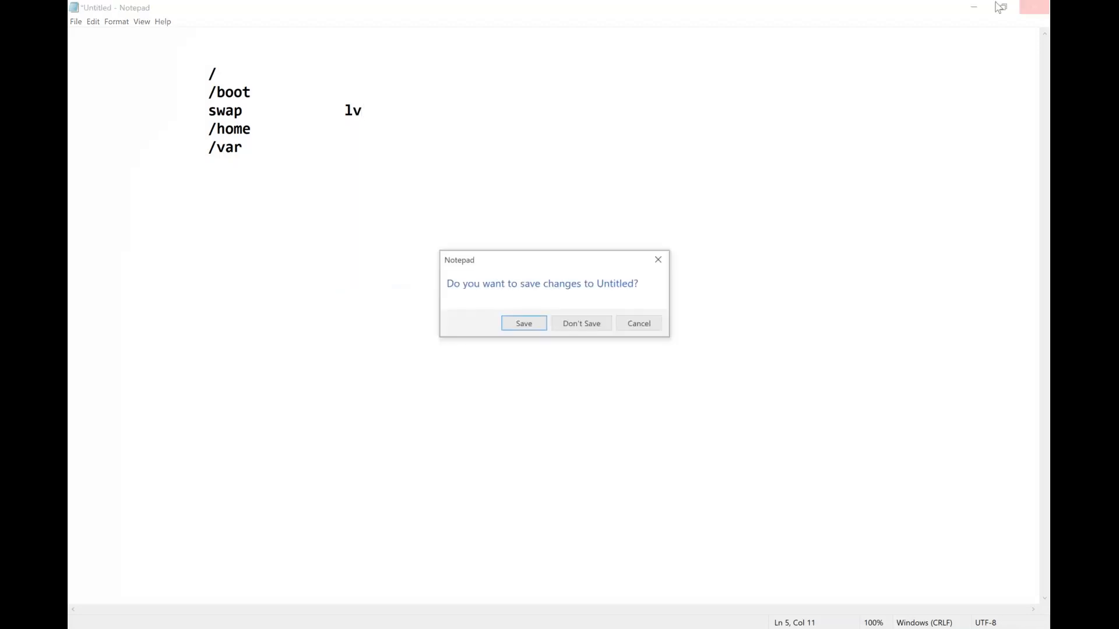
click(589, 326)
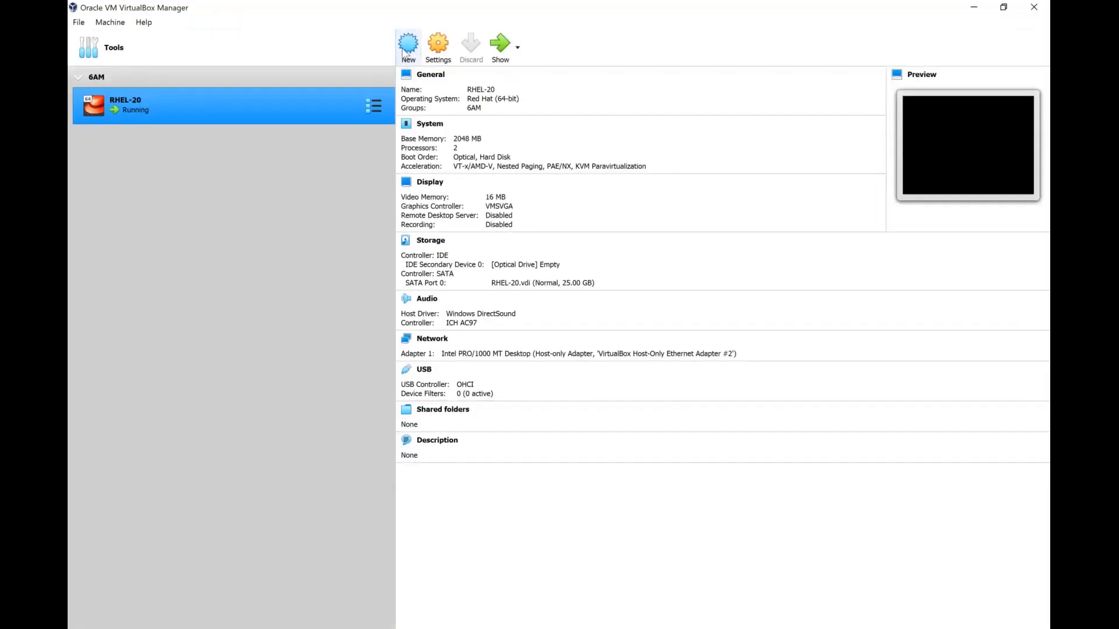
Start a new VM named RHEL30, auto-set to Linux Red Hat (64-bit)
click(408, 48)
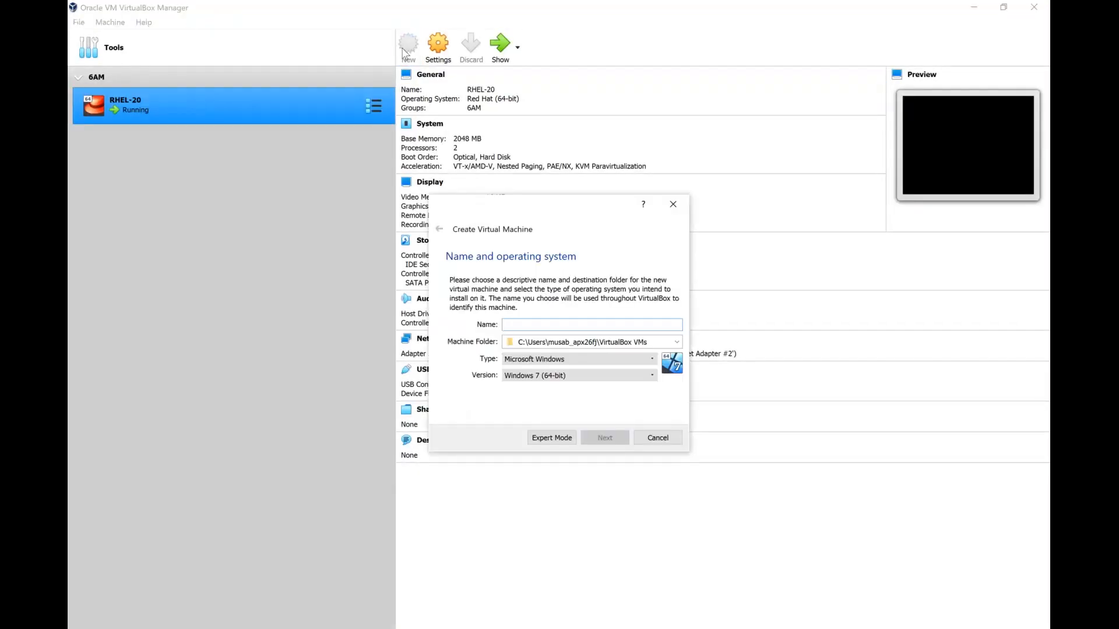
text(R)
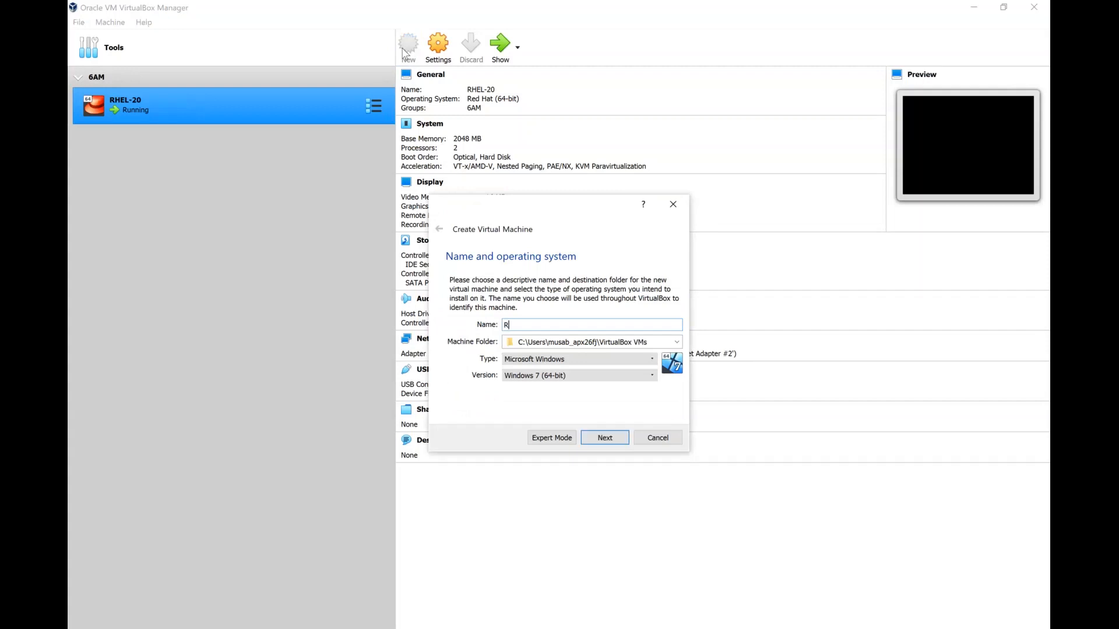
text(HEL30)
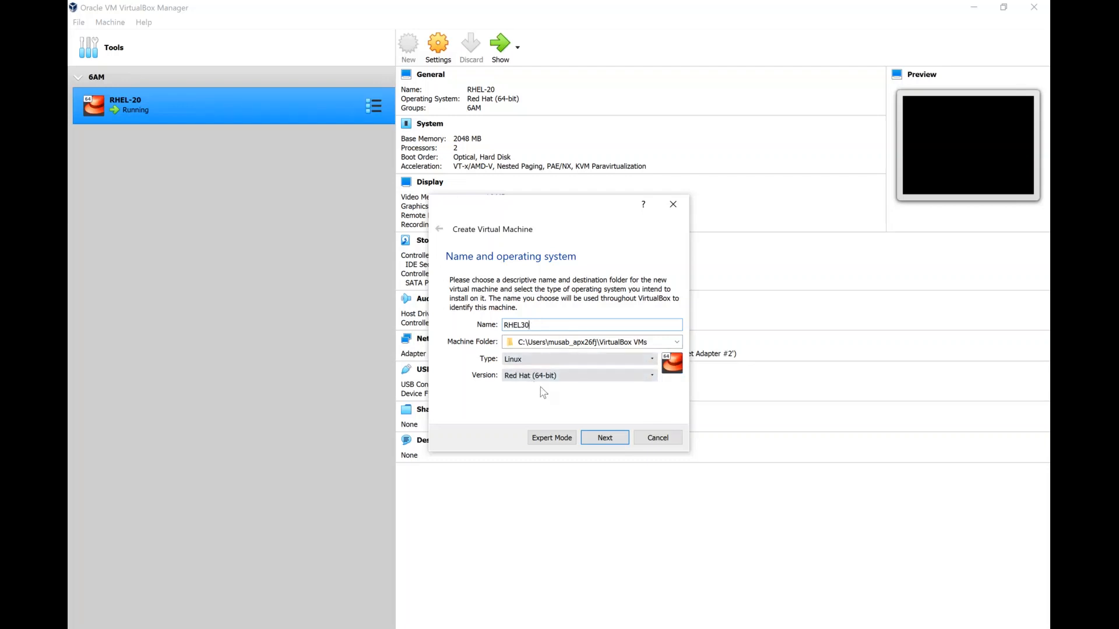
click(614, 442)
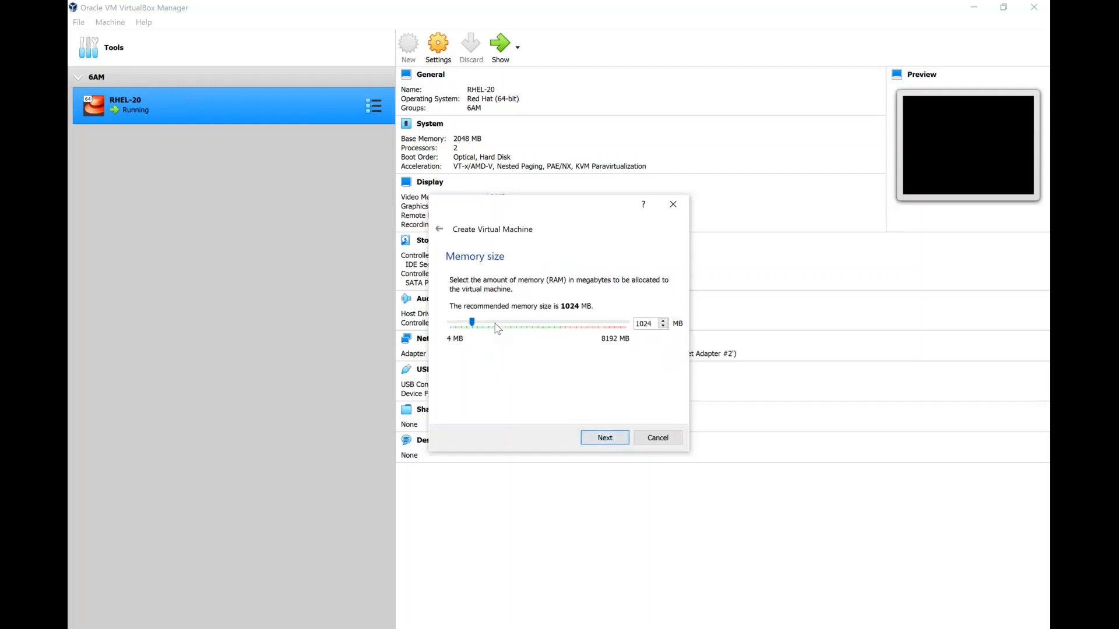
Give RHEL30 2048 MB of memory and choose to create a new virtual hard disk
click(497, 329)
double_click(643, 325)
click(617, 443)
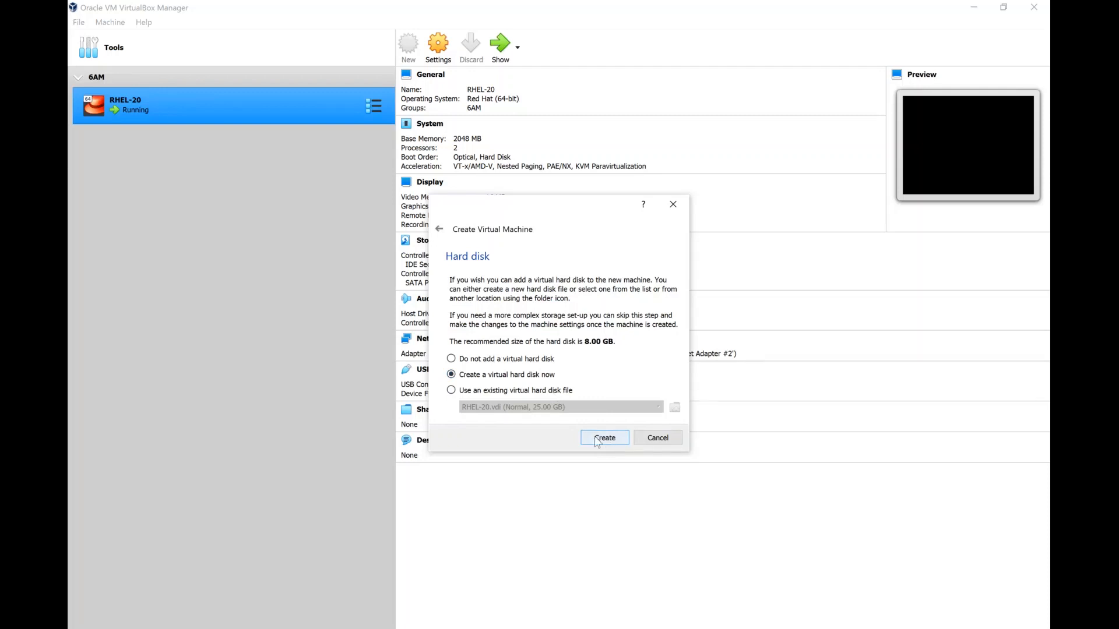
click(598, 442)
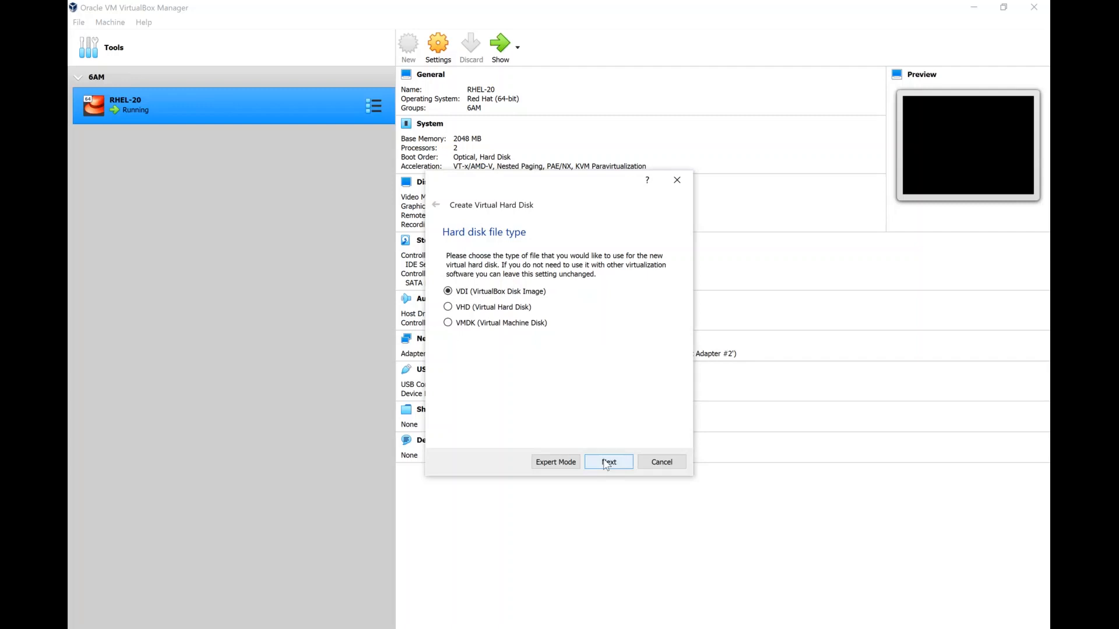
Create a dynamically allocated 20 GB VDI disk for RHEL30
click(606, 462)
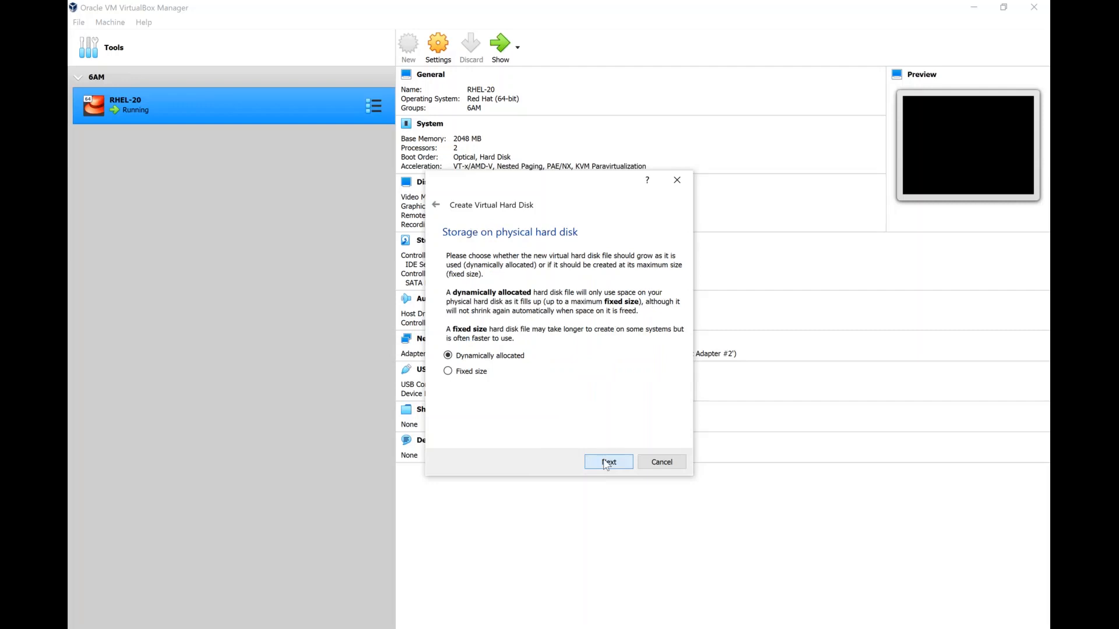
click(606, 462)
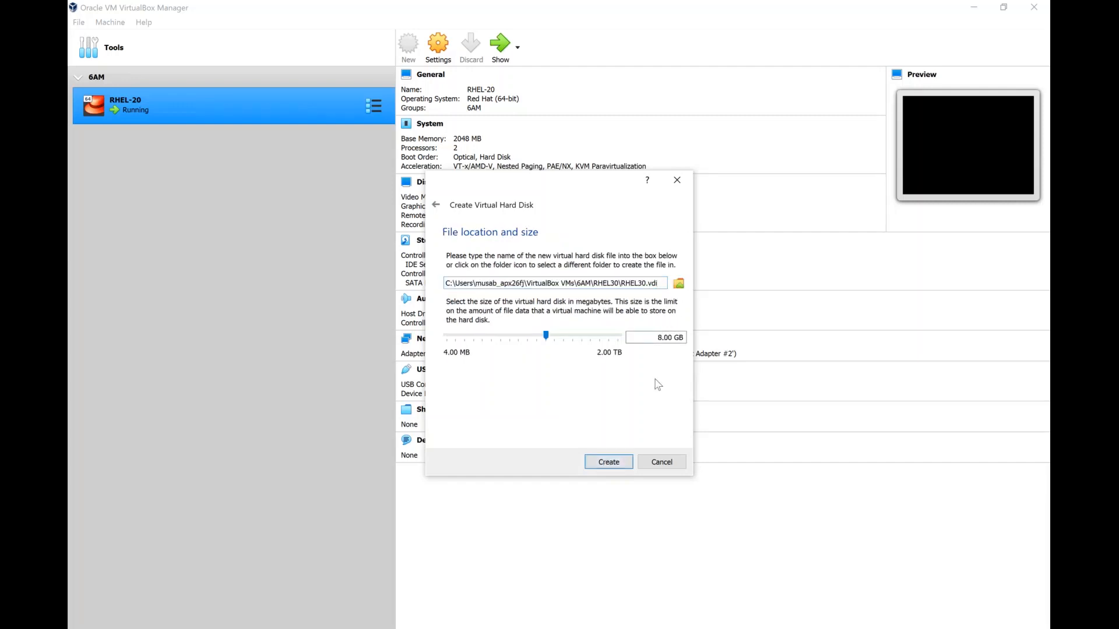
key(BackSpace)
text(20)
click(608, 463)
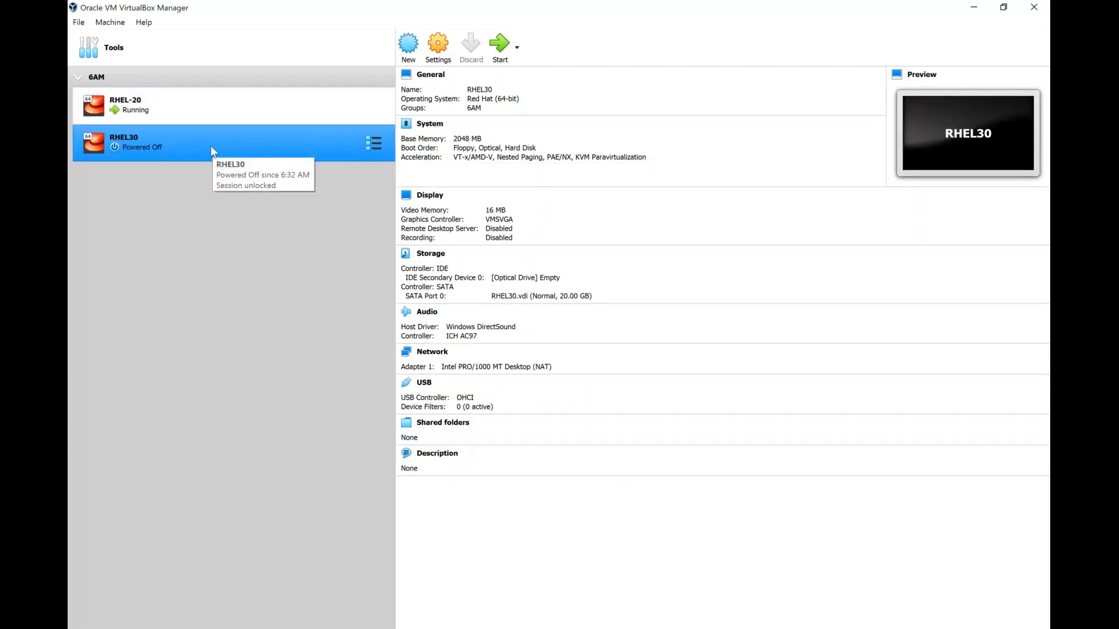
Give RHEL30 2 processors in its System settings
click(450, 54)
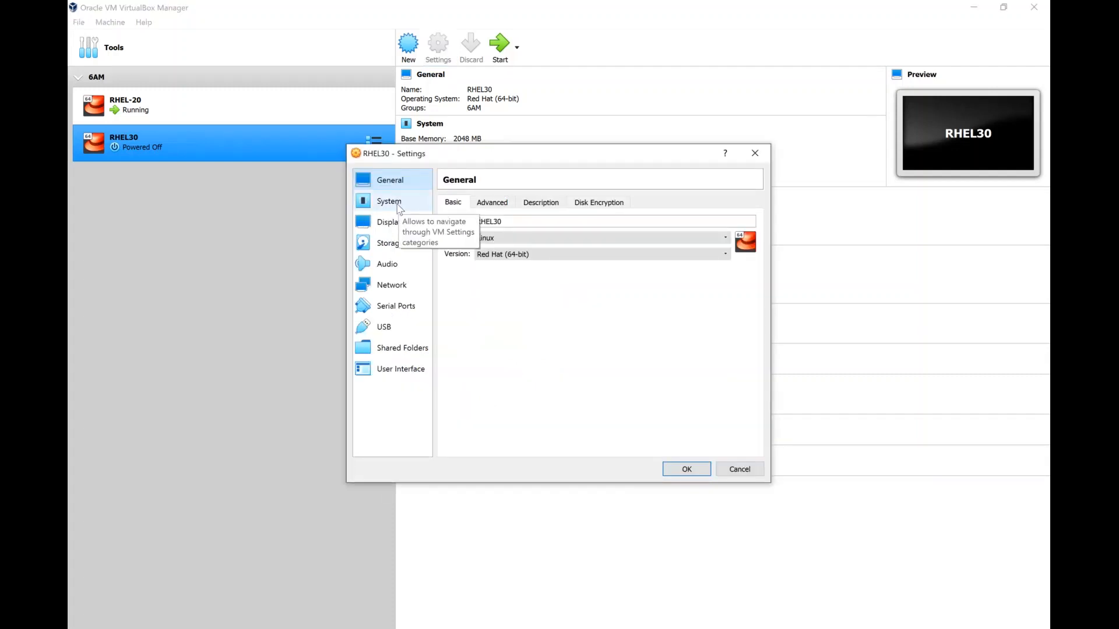
click(400, 208)
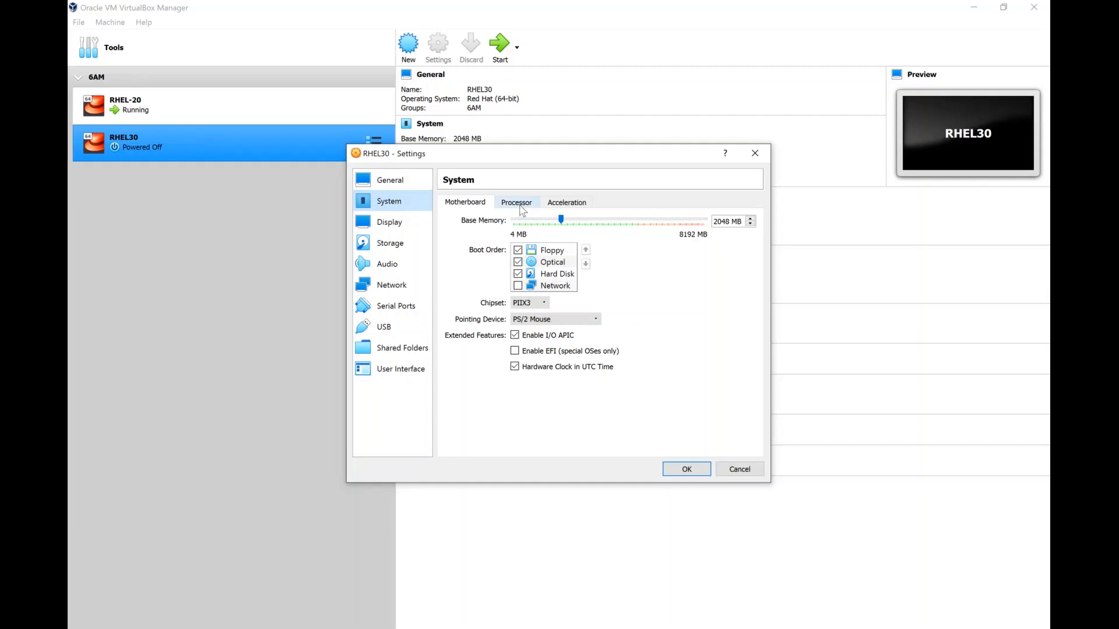
click(520, 204)
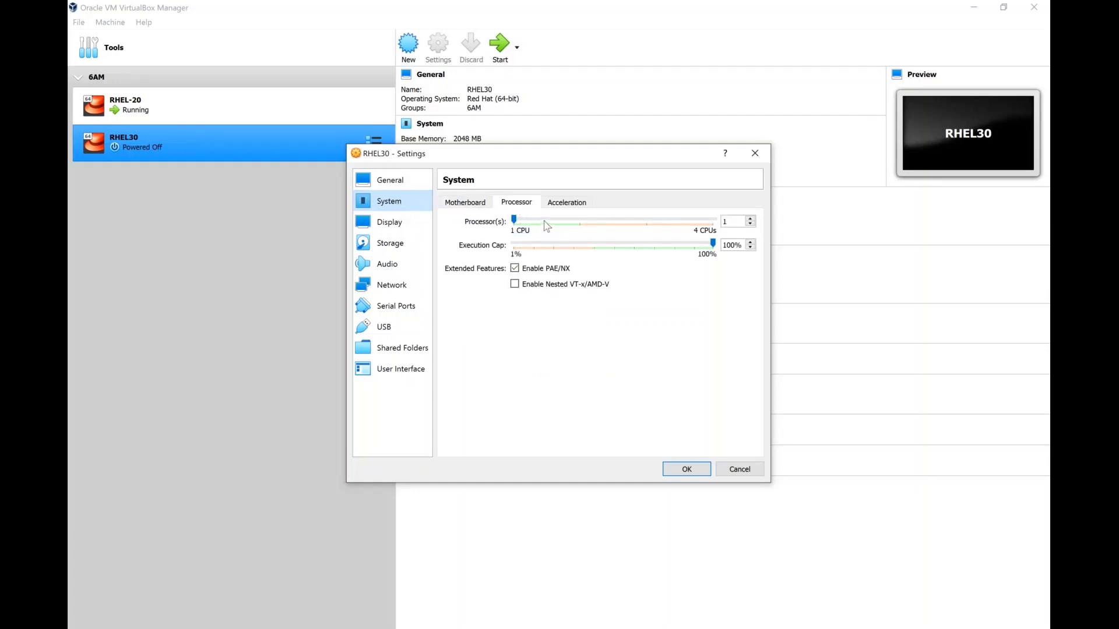
click(581, 222)
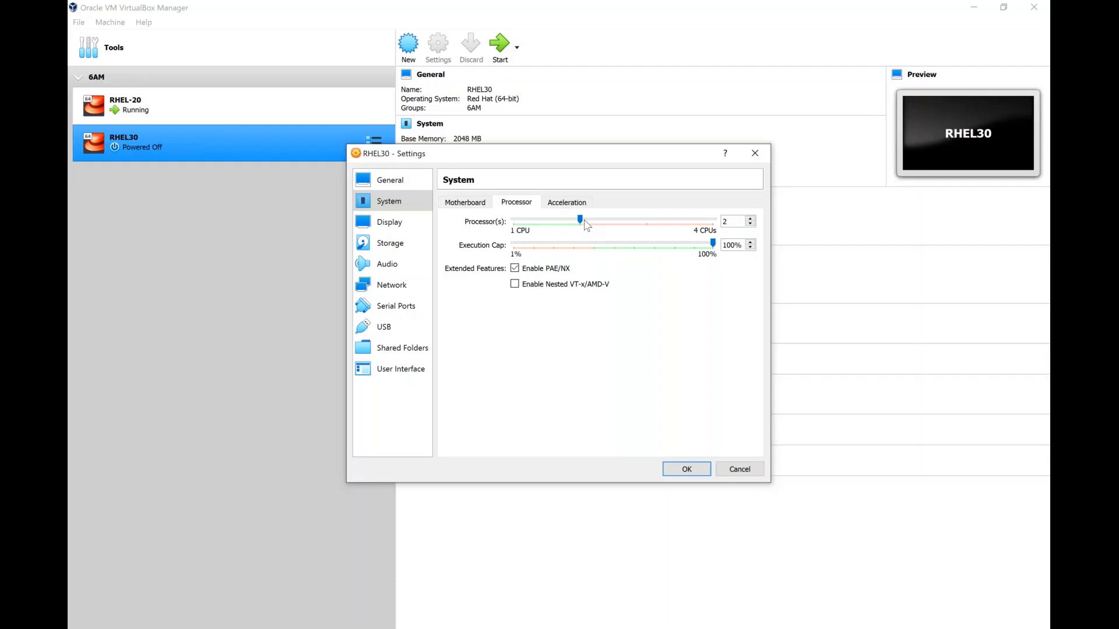
Disable Floppy and move it last in boot order, and use a USB Multi-Touch Tablet pointing device
click(473, 204)
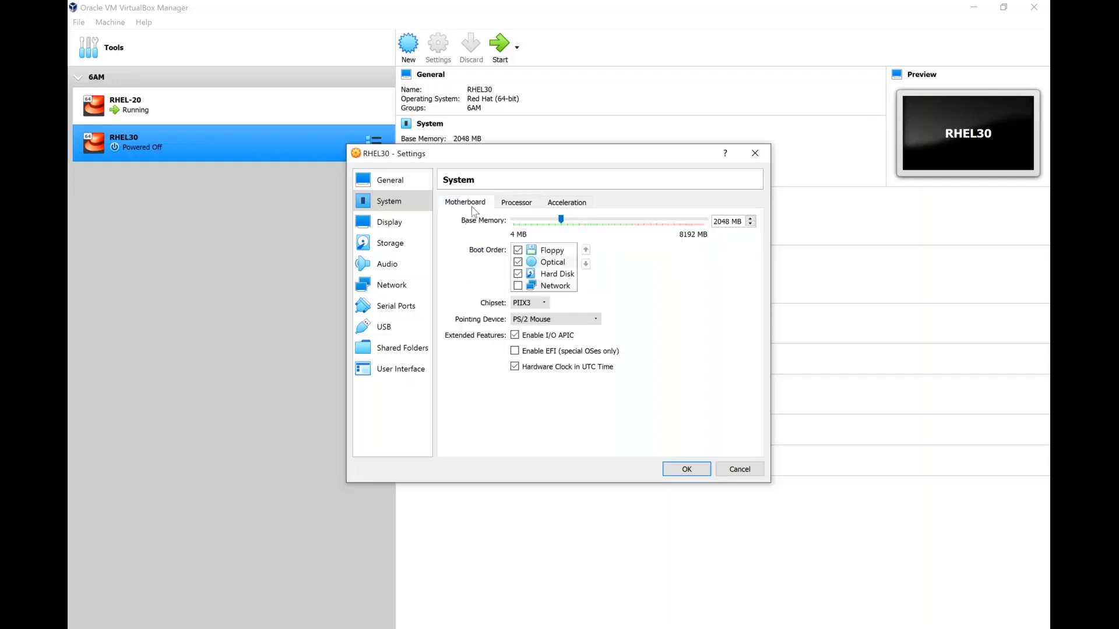
click(516, 255)
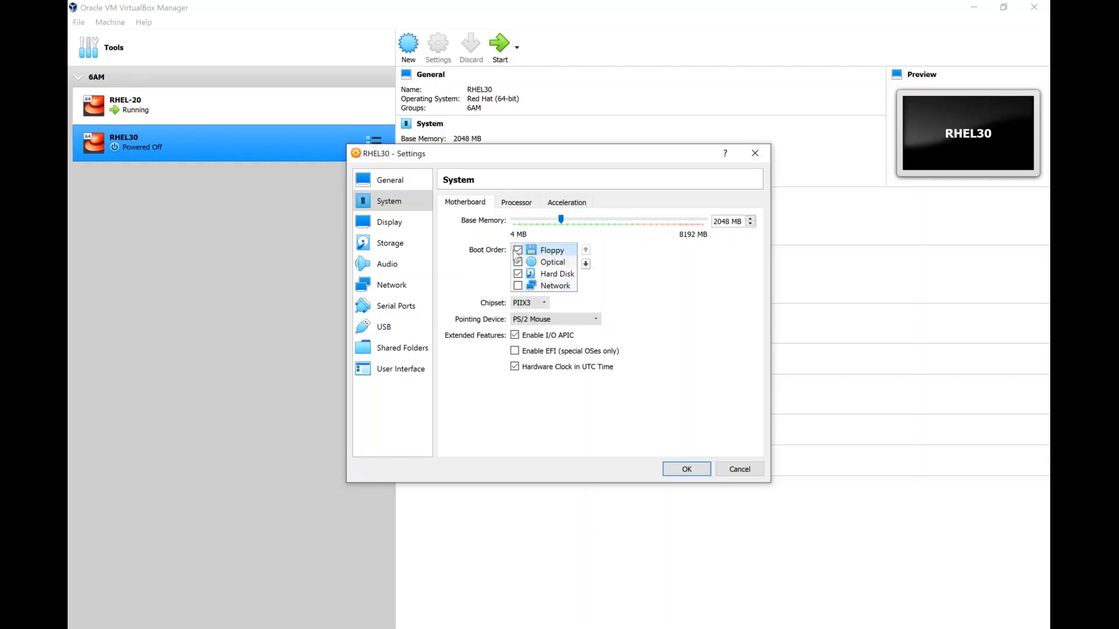
click(517, 251)
click(586, 263)
click(585, 263)
click(585, 264)
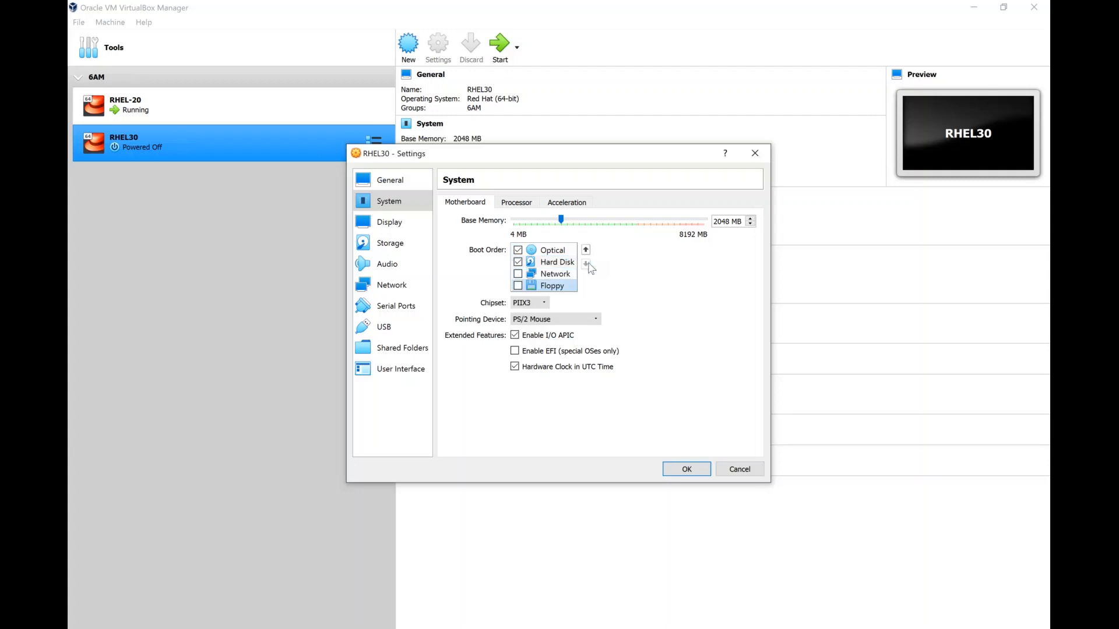
click(553, 251)
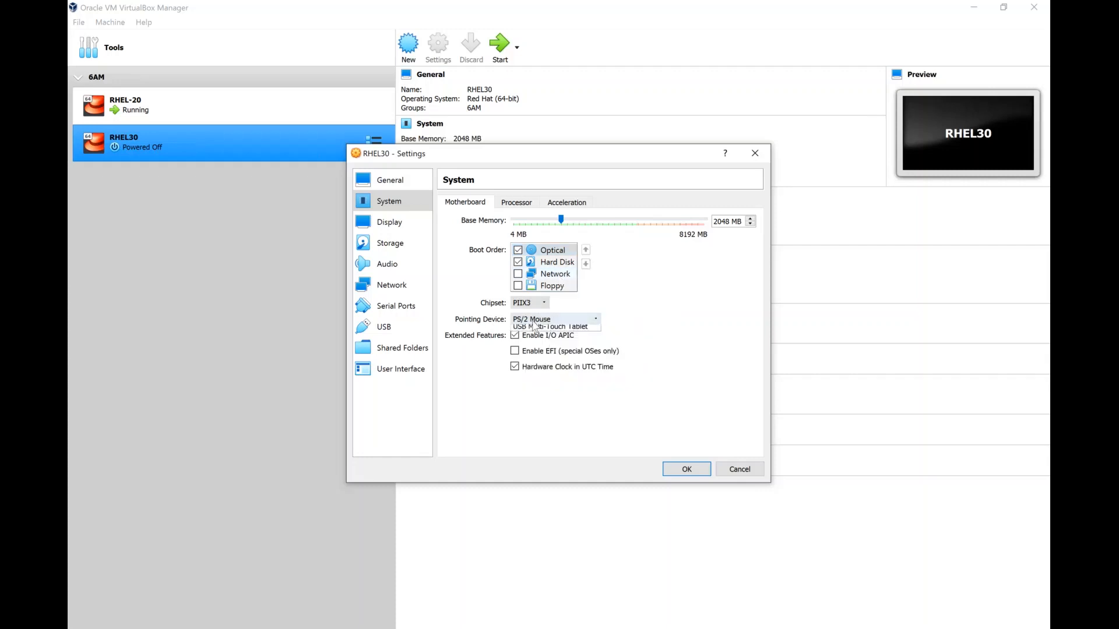
click(534, 320)
click(543, 349)
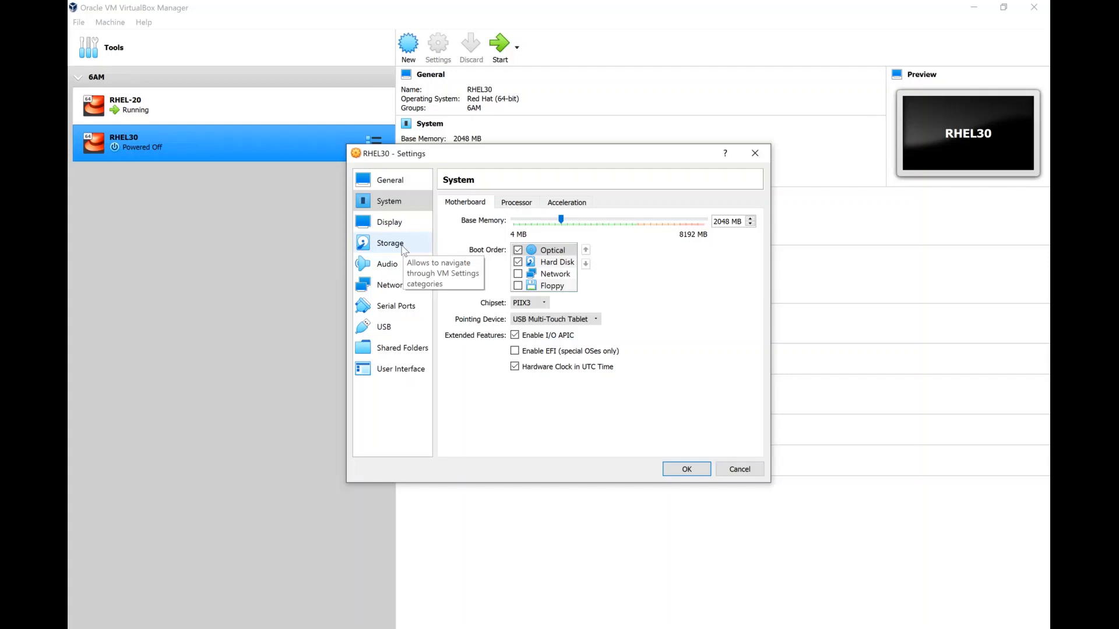
Load rhel-8.3-x86_64-dvd.iso into RHEL30's empty IDE optical drive under Storage
click(390, 243)
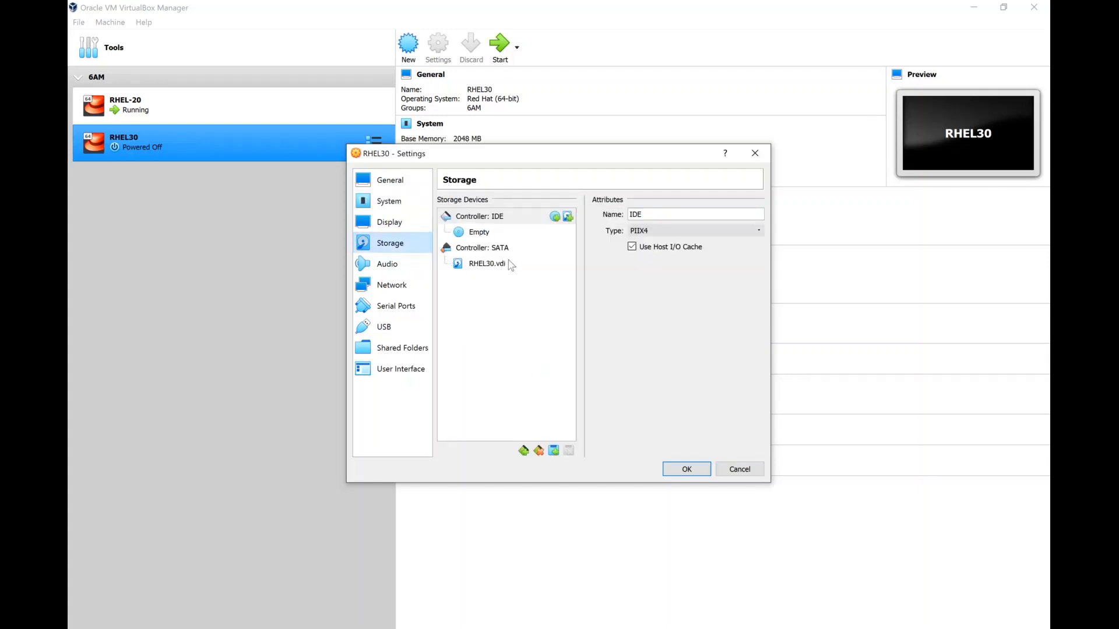
click(501, 267)
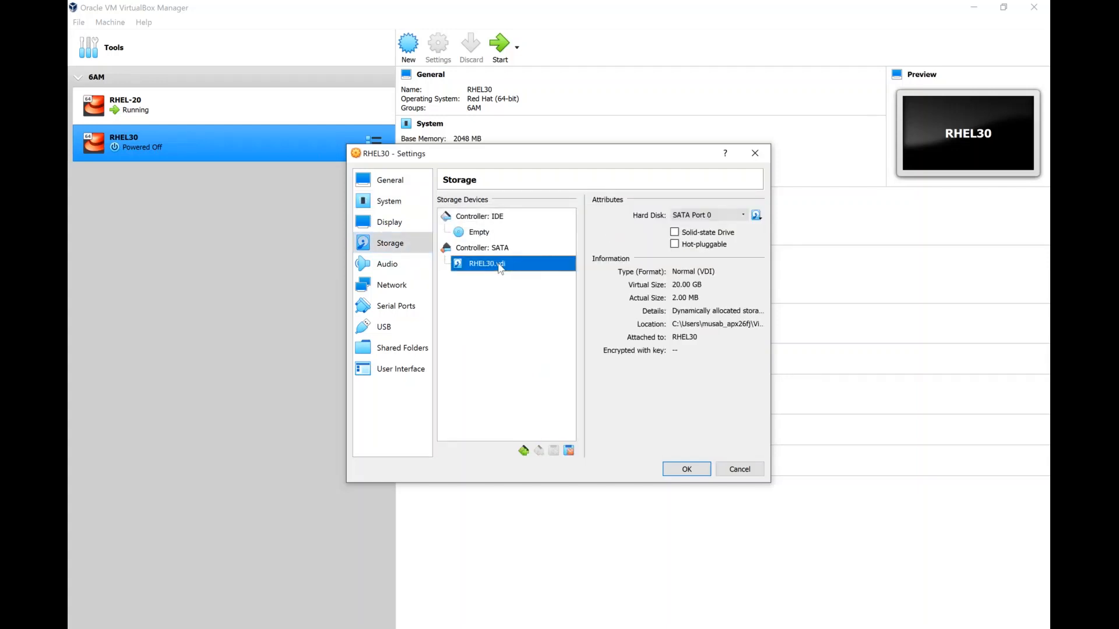
click(482, 236)
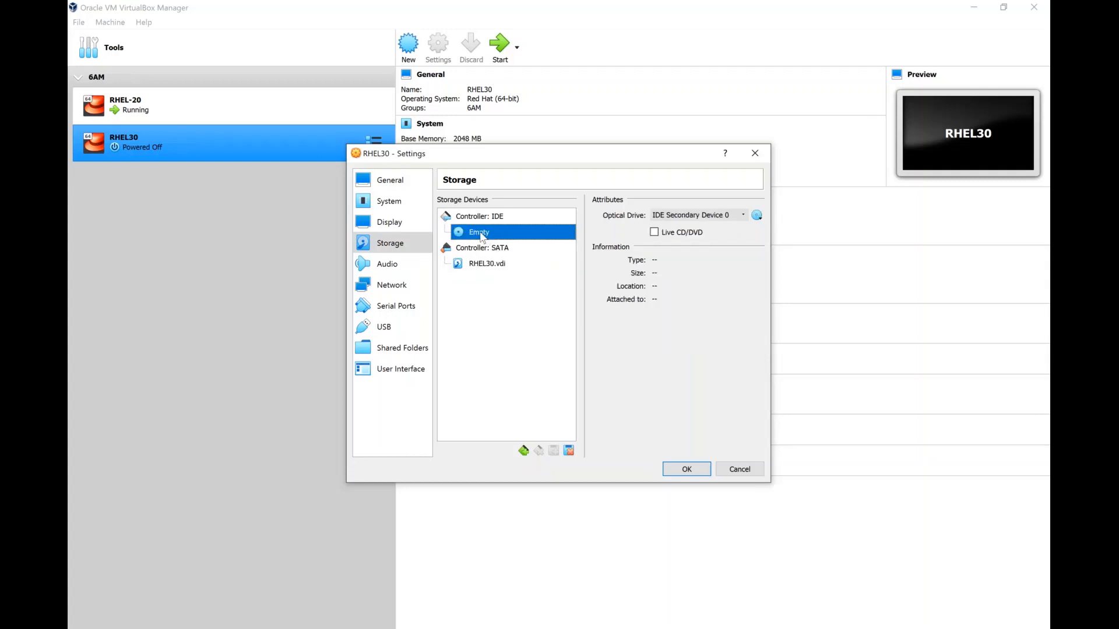
click(758, 218)
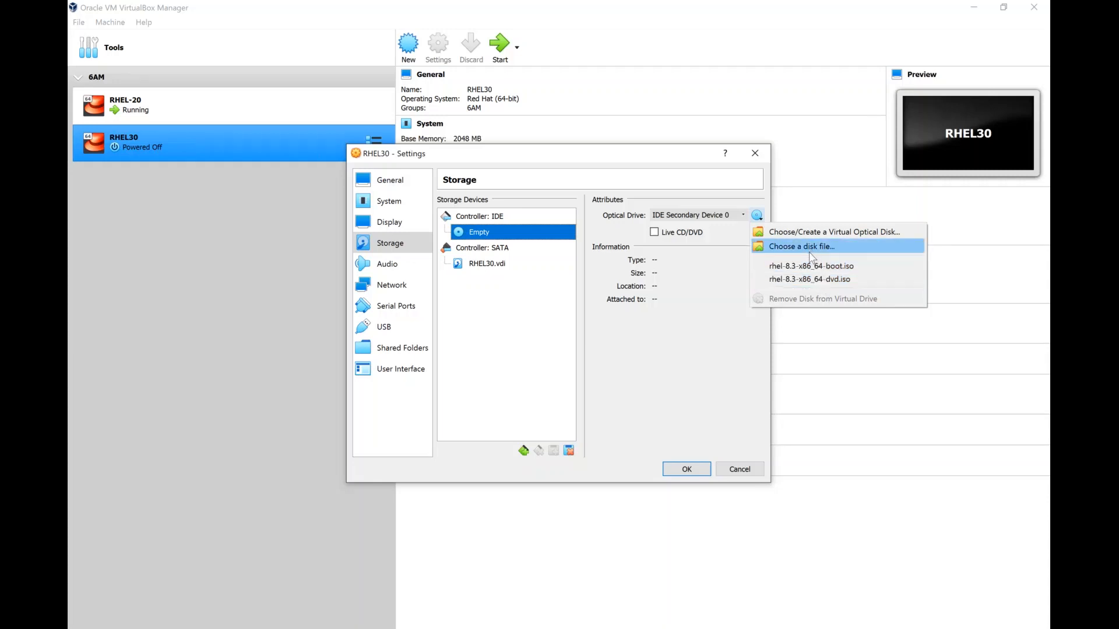
click(819, 282)
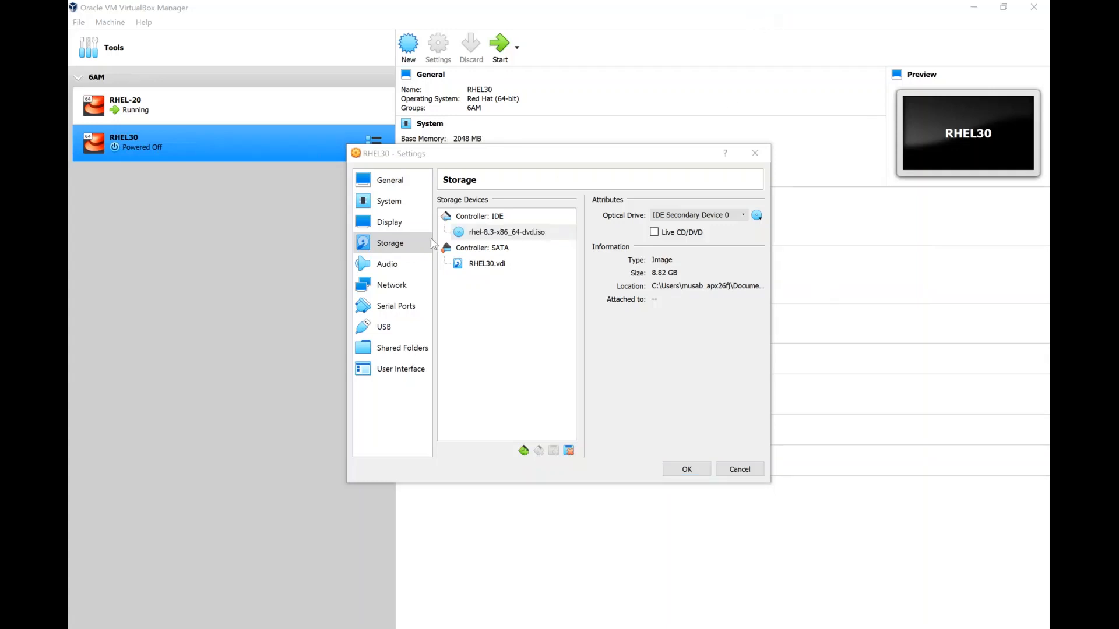
click(383, 289)
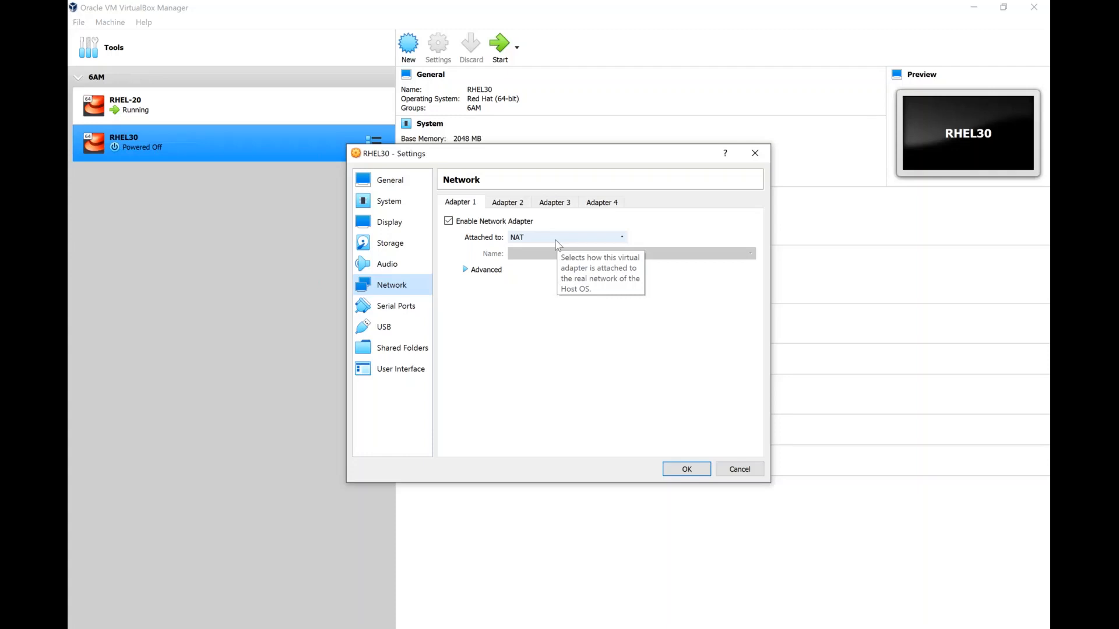
Attach Adapter 1 to Host-only Adapter, recheck System and Storage, and save with OK
click(556, 244)
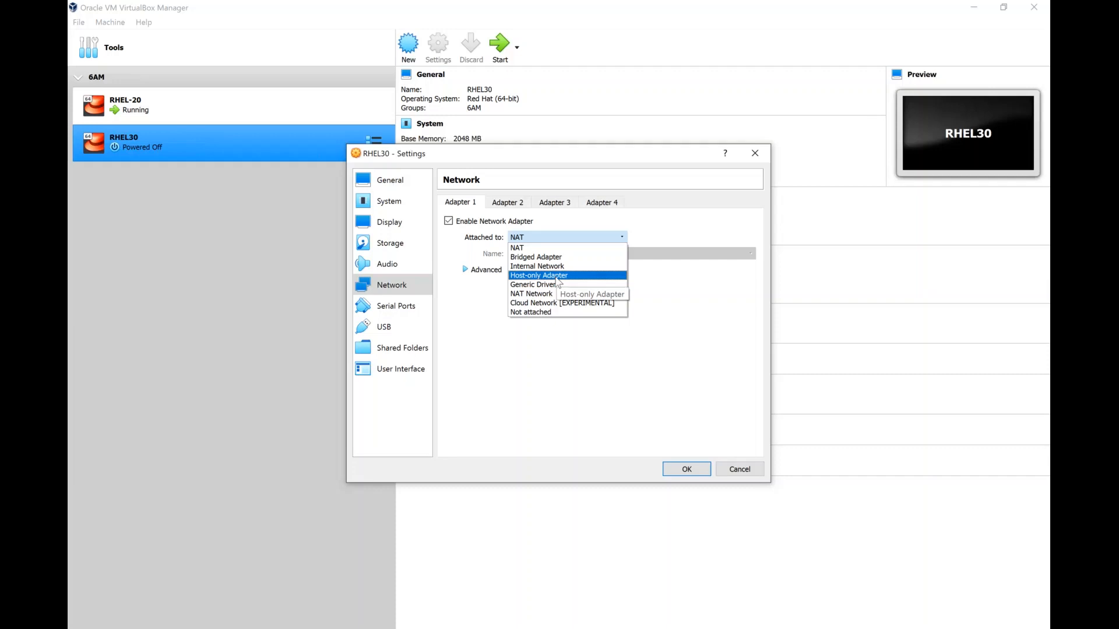
click(558, 276)
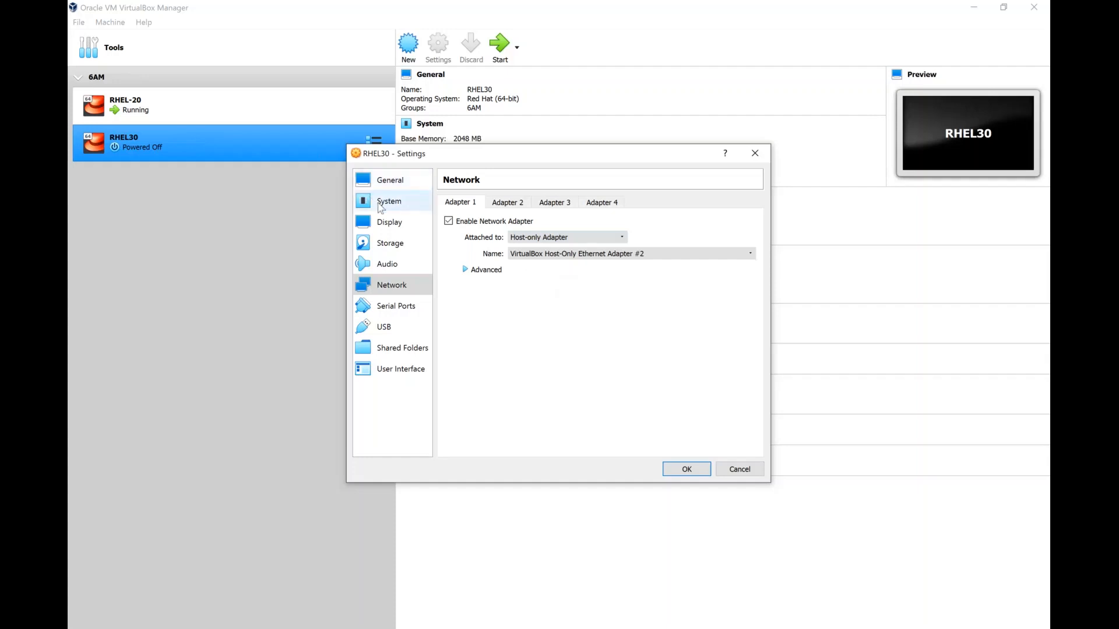
click(380, 204)
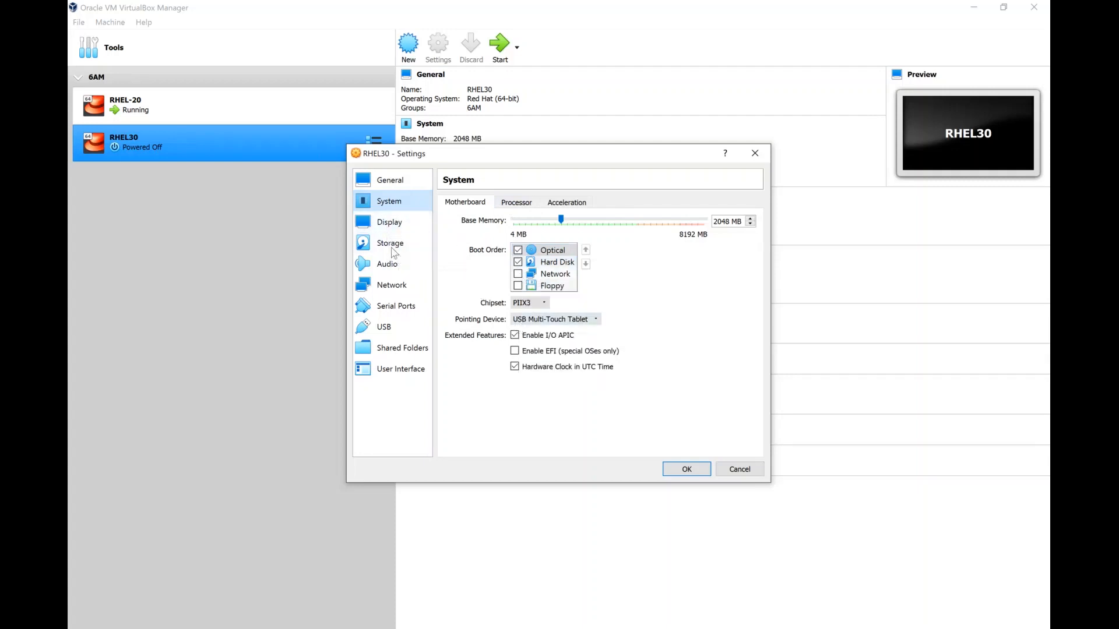
click(392, 250)
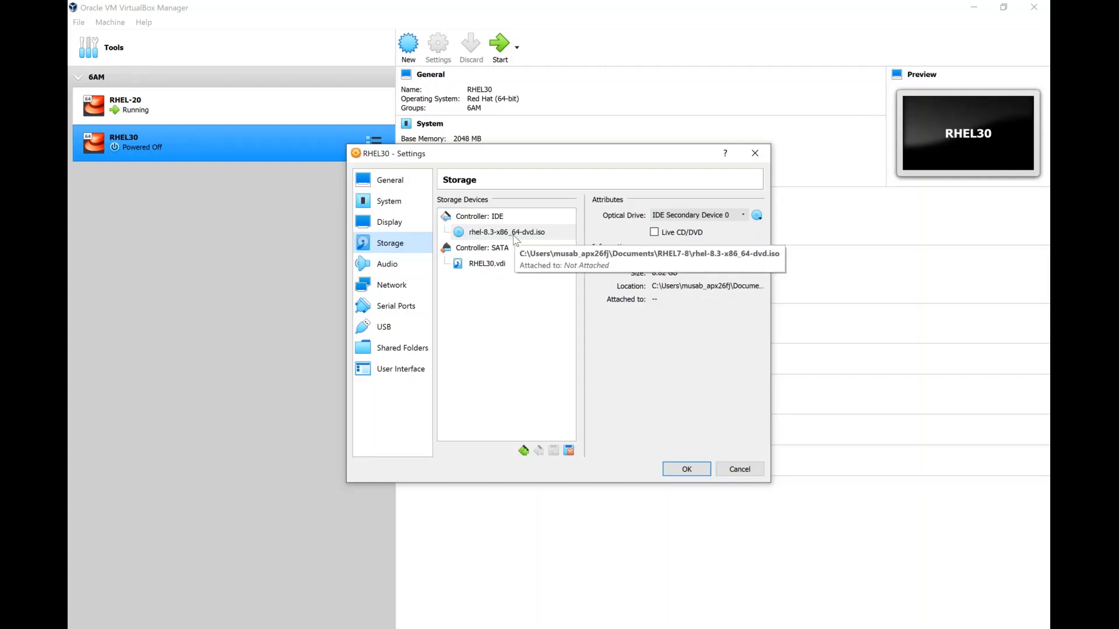
click(407, 296)
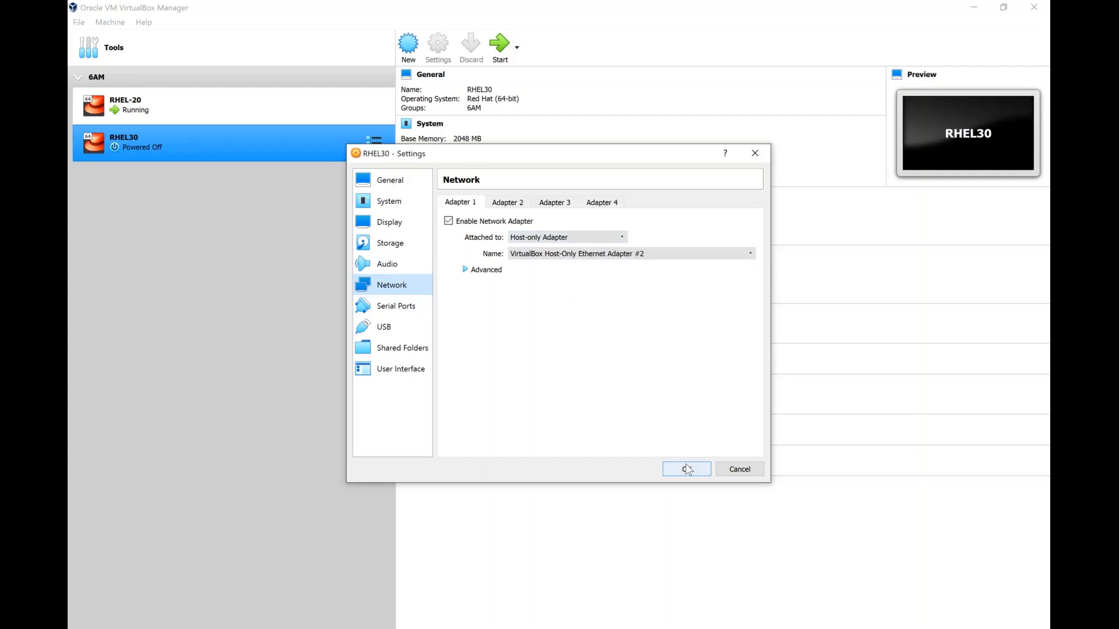
click(687, 469)
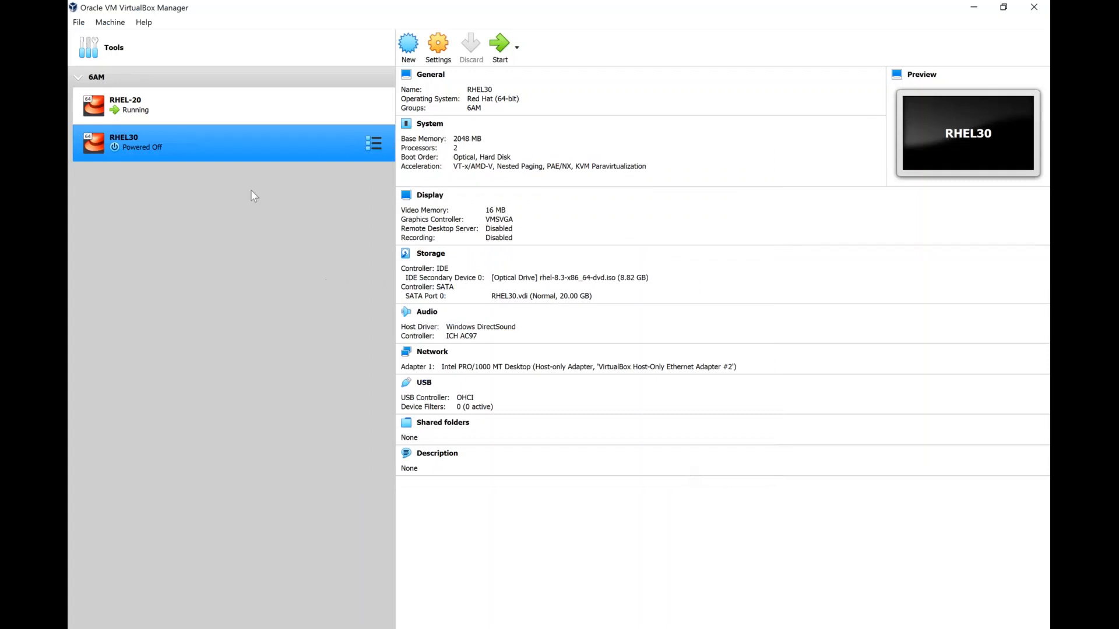
Start RHEL30 using the rhel-8.3-x86_64-dvd.iso start-up disk
double_click(220, 146)
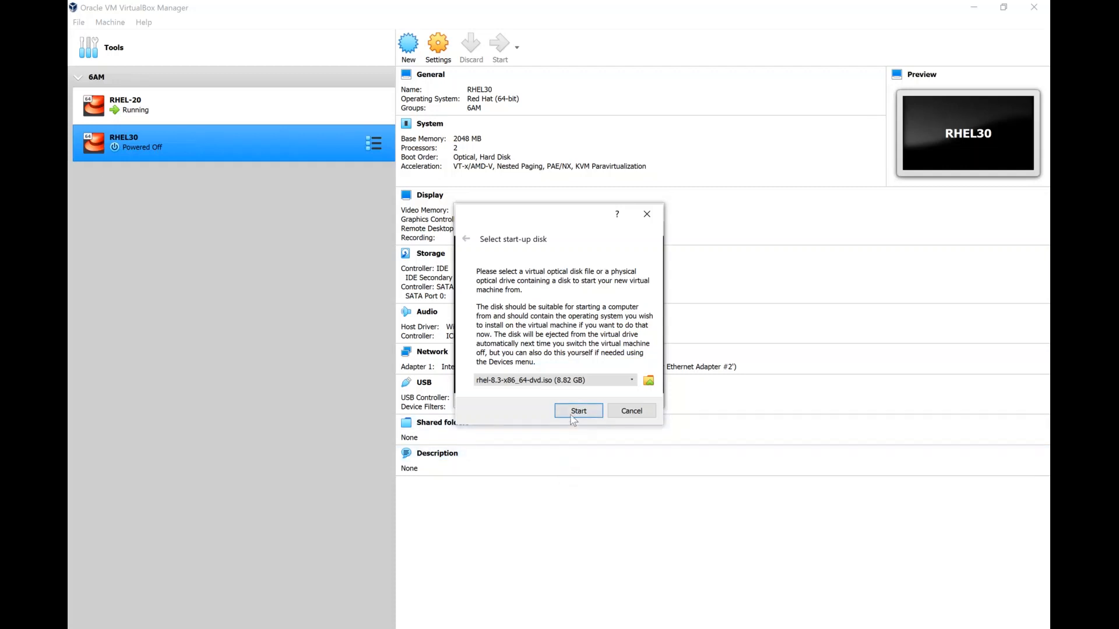
click(576, 417)
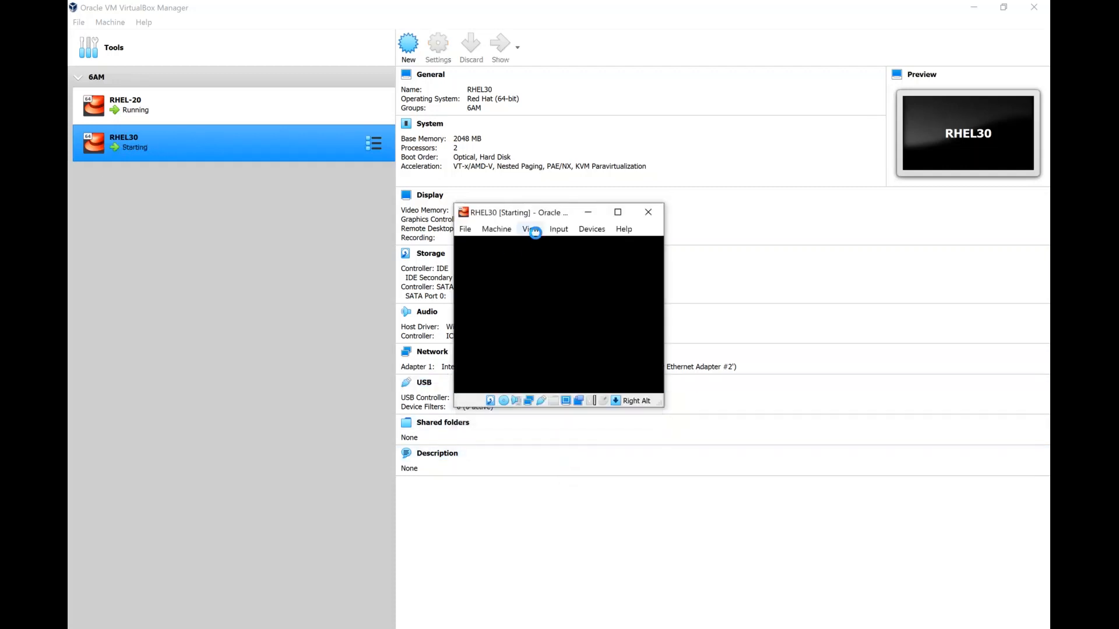
click(530, 229)
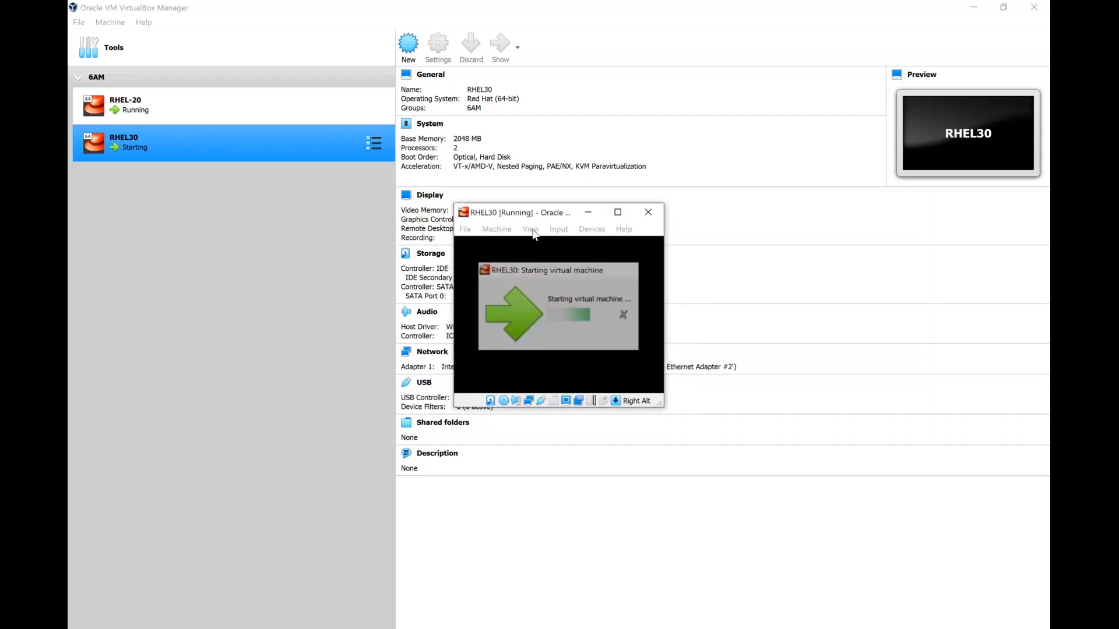
click(530, 229)
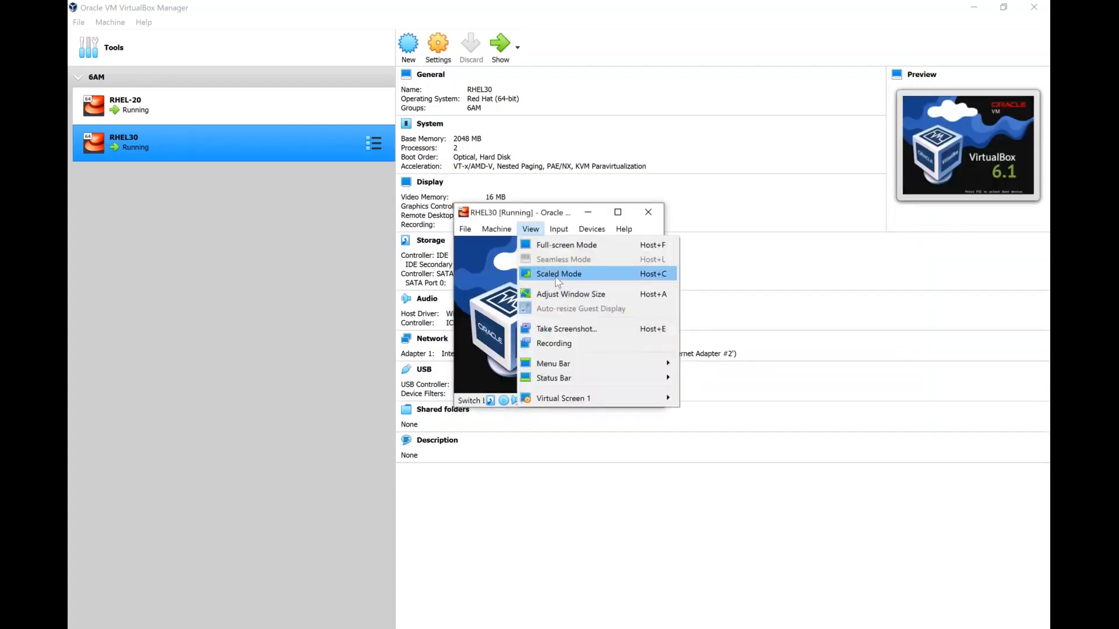
Switch the RHEL30 window to Scaled Mode and maximize it
click(557, 275)
double_click(551, 156)
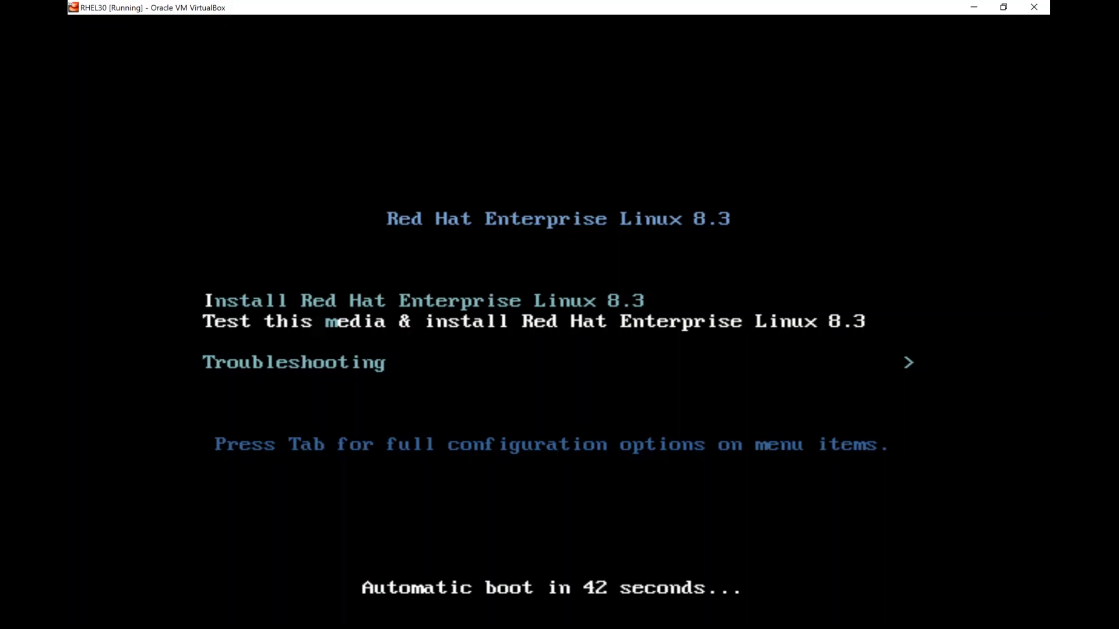
Select 'Install Red Hat Enterprise Linux 8.3' in the boot menu and boot it
key(Up)
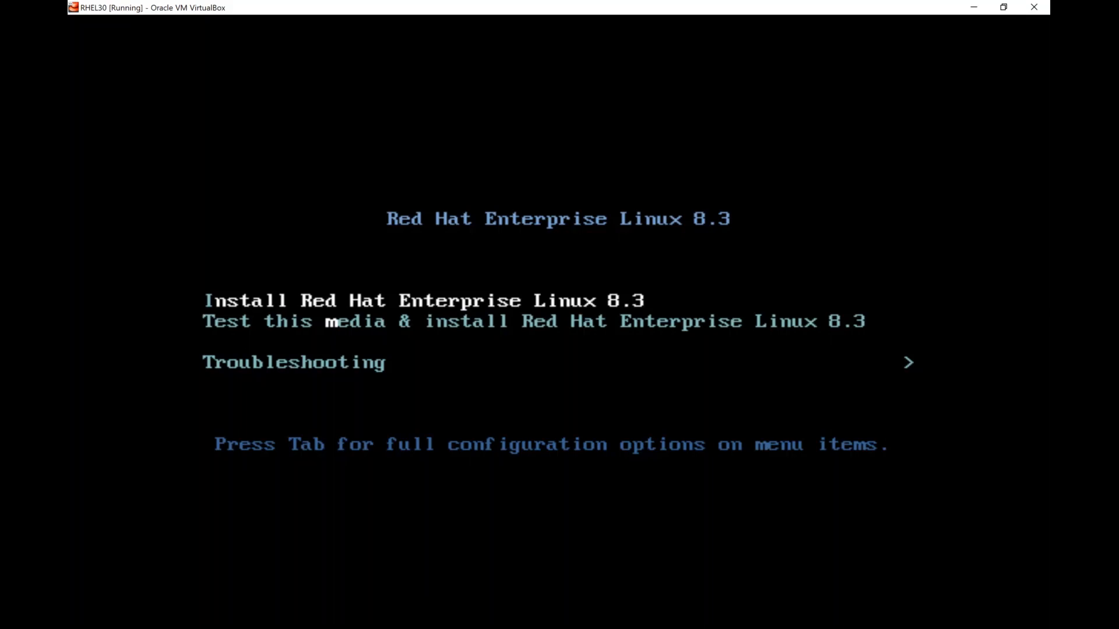
key(Return)
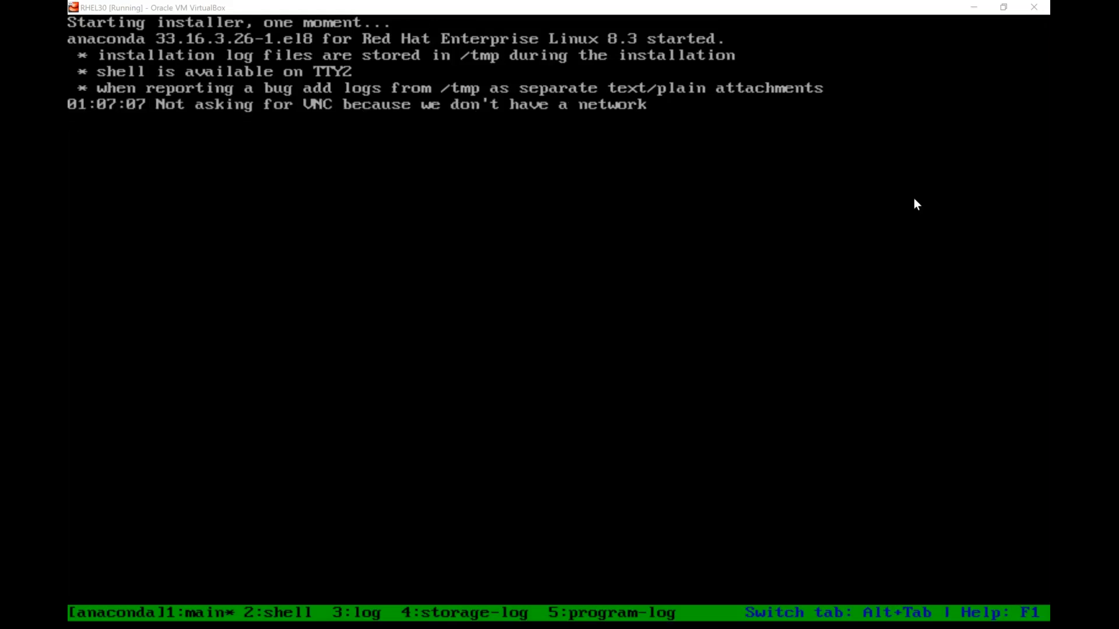
Give the RHEL30 window input focus while the graphical installer loads
click(925, 187)
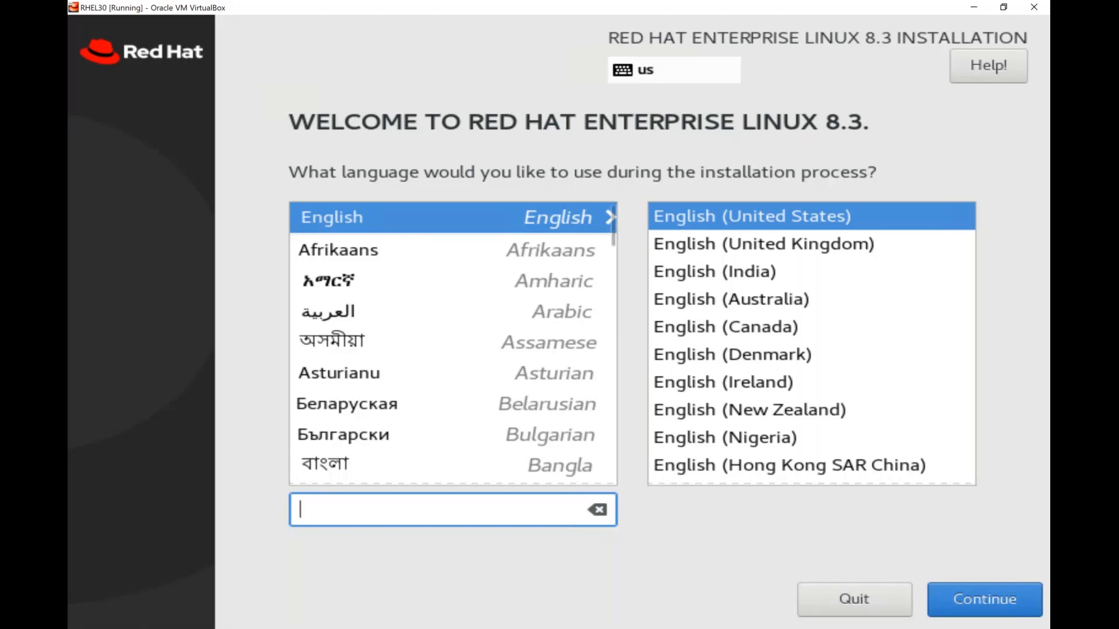
Choose English (India) in the language list
click(697, 277)
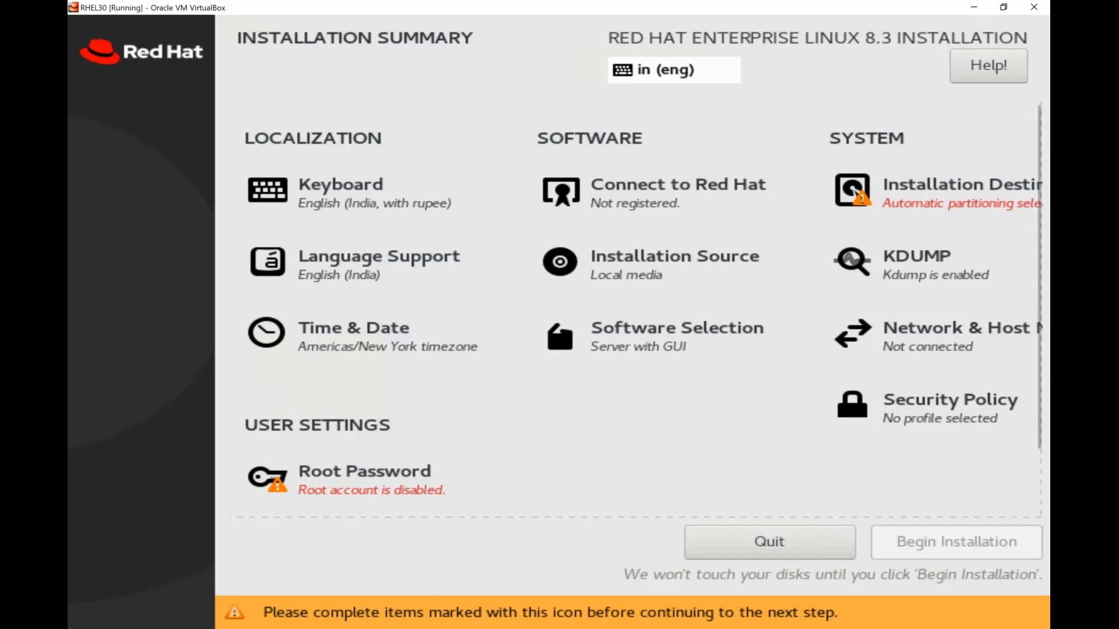
Set the time zone to Asia/Kolkata by selecting India on the Time & Date map
click(354, 335)
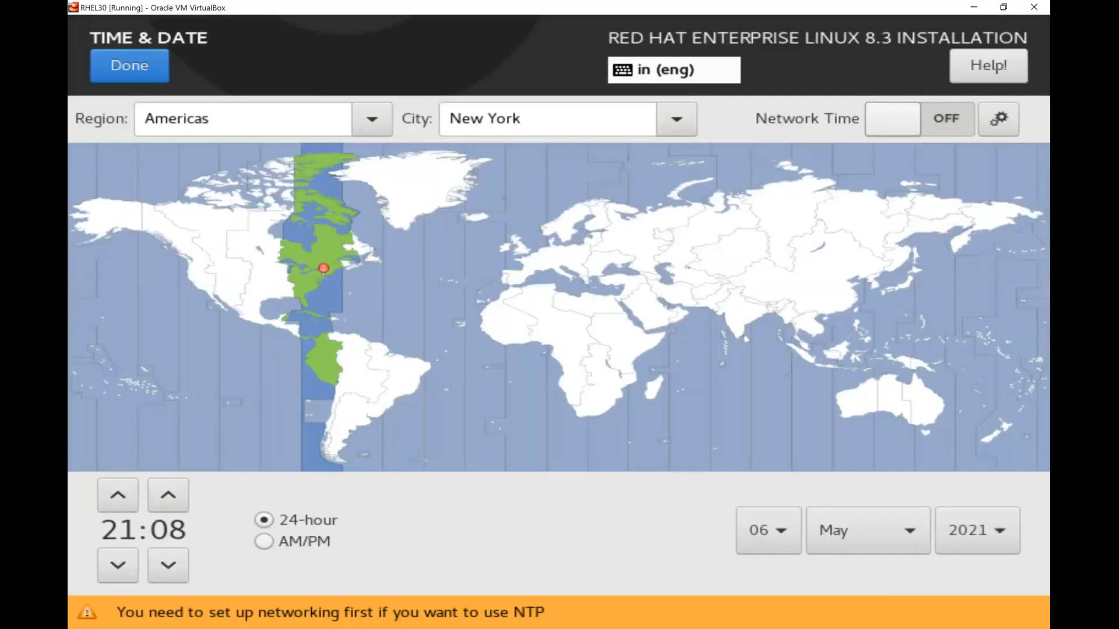
click(371, 119)
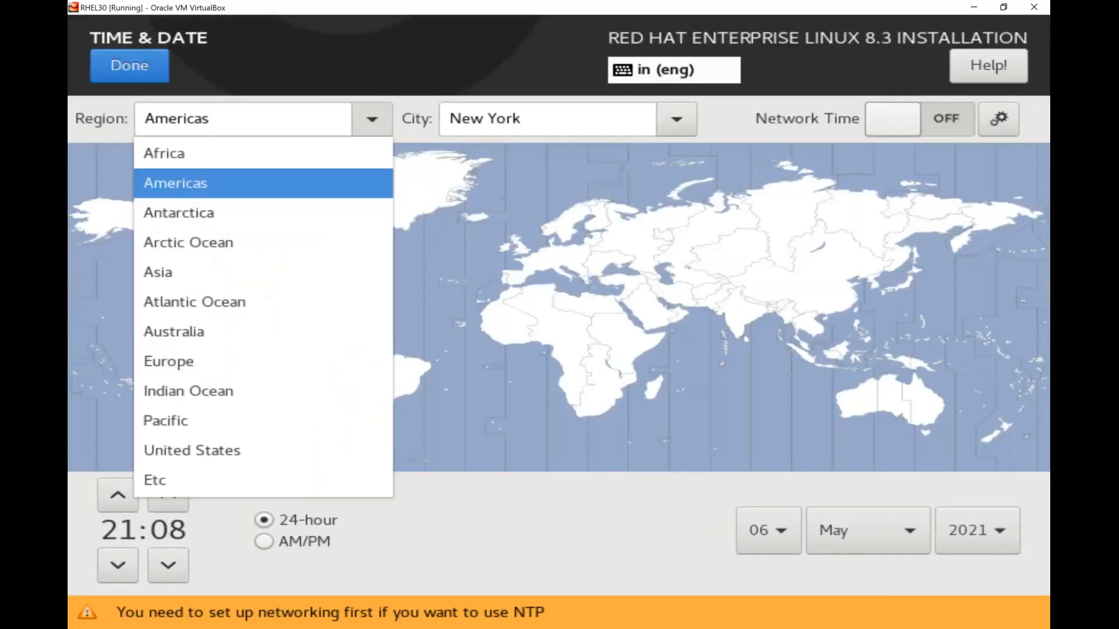
click(372, 119)
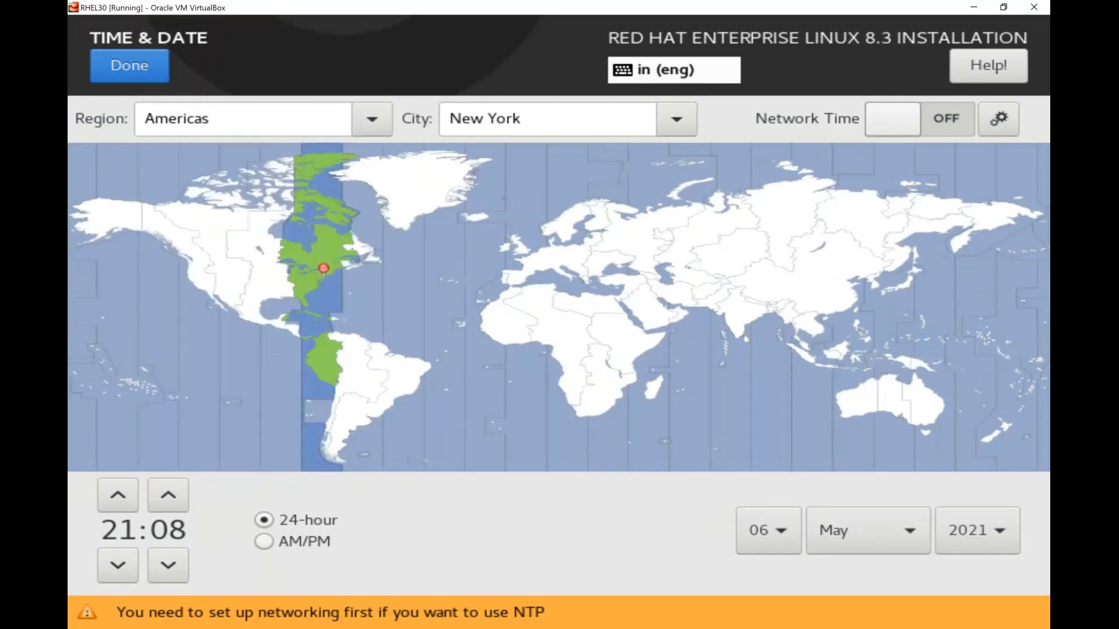
click(676, 119)
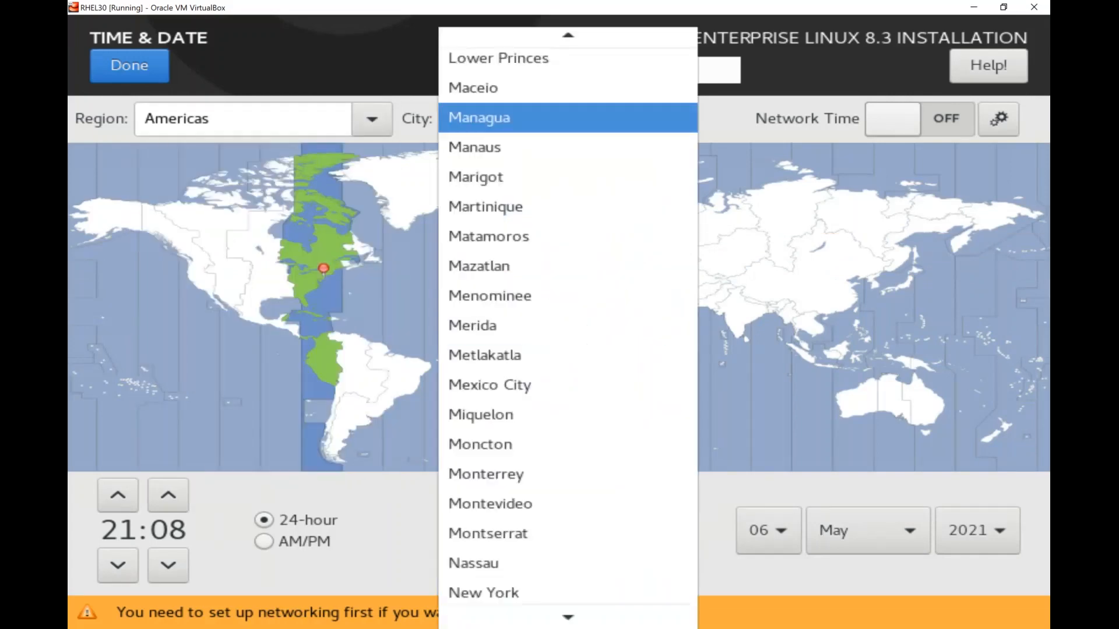
key(Escape)
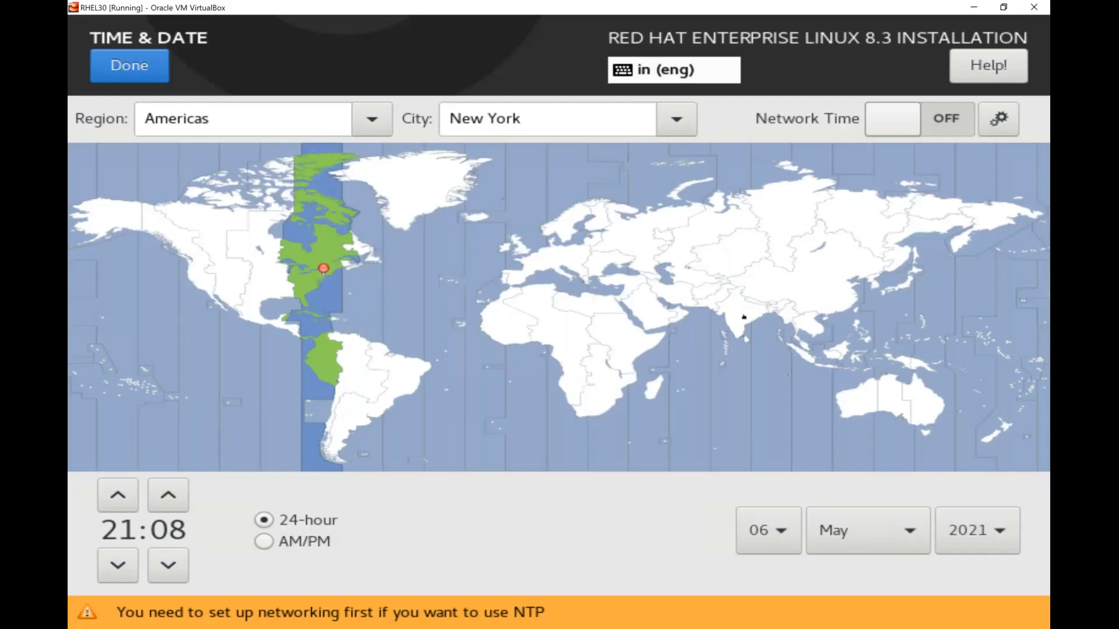
click(743, 317)
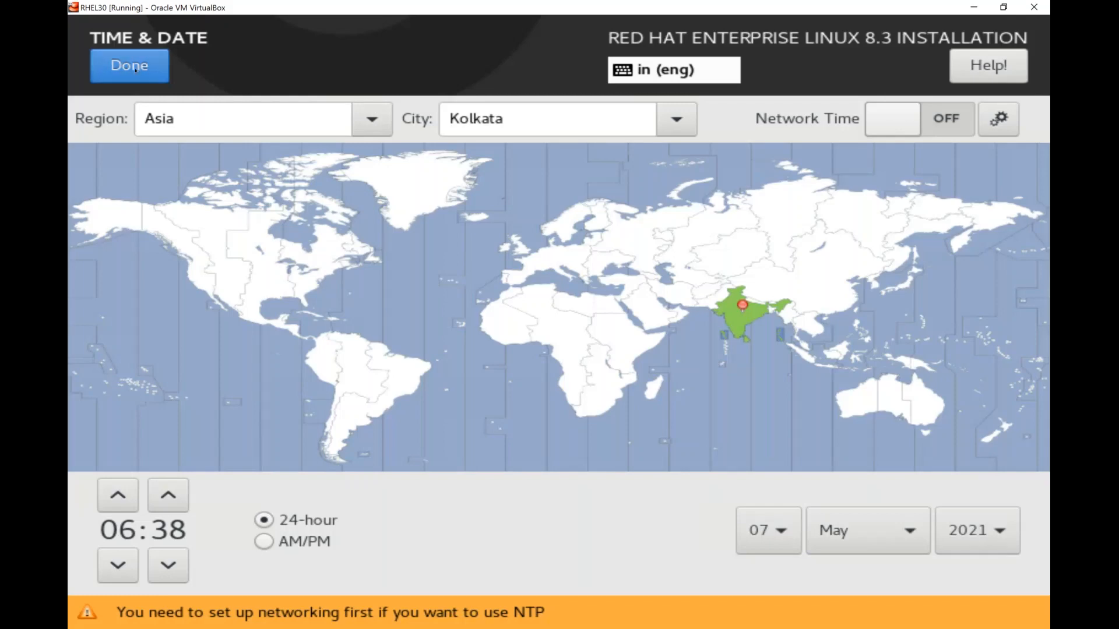
click(135, 68)
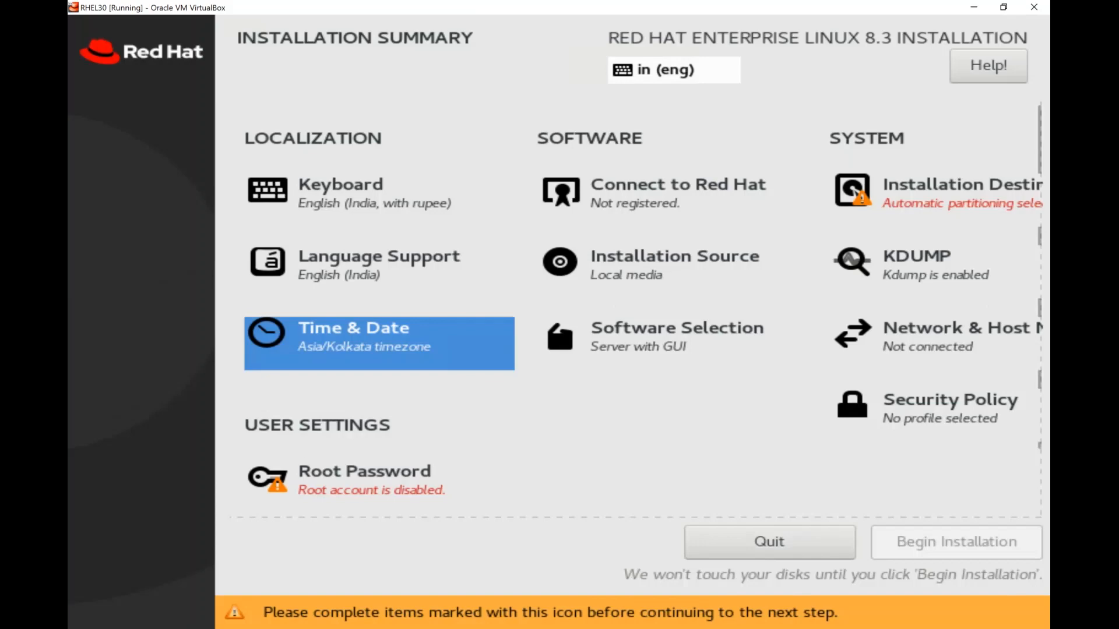
key(Up)
Move through the summary items, regaining VM focus, to reach Installation Destination
key(Right)
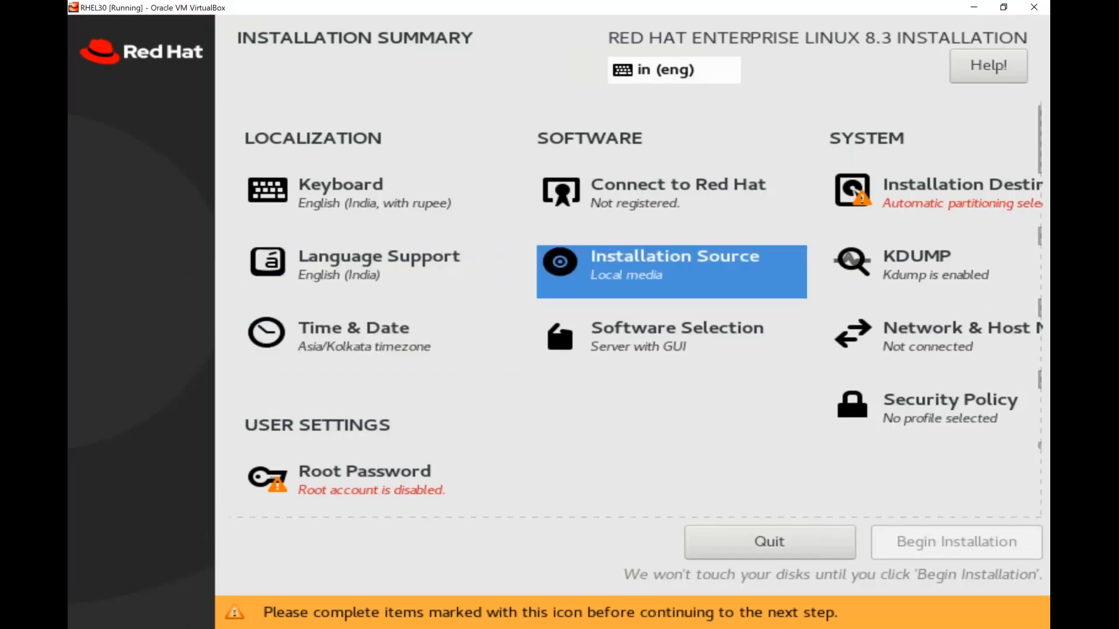
key(Down)
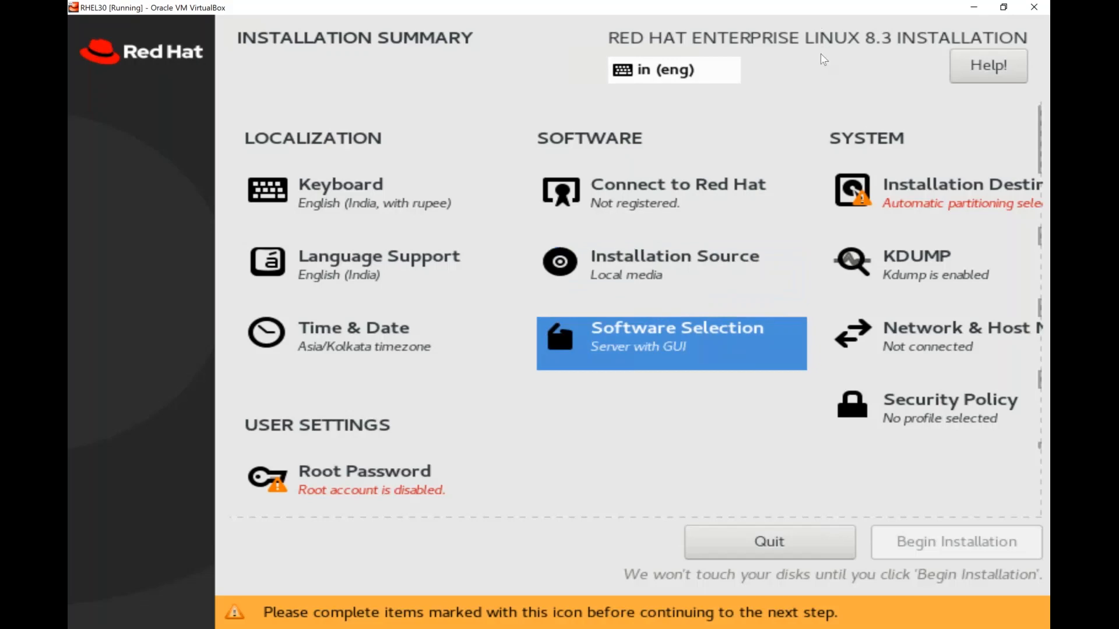
key(alt+Tab)
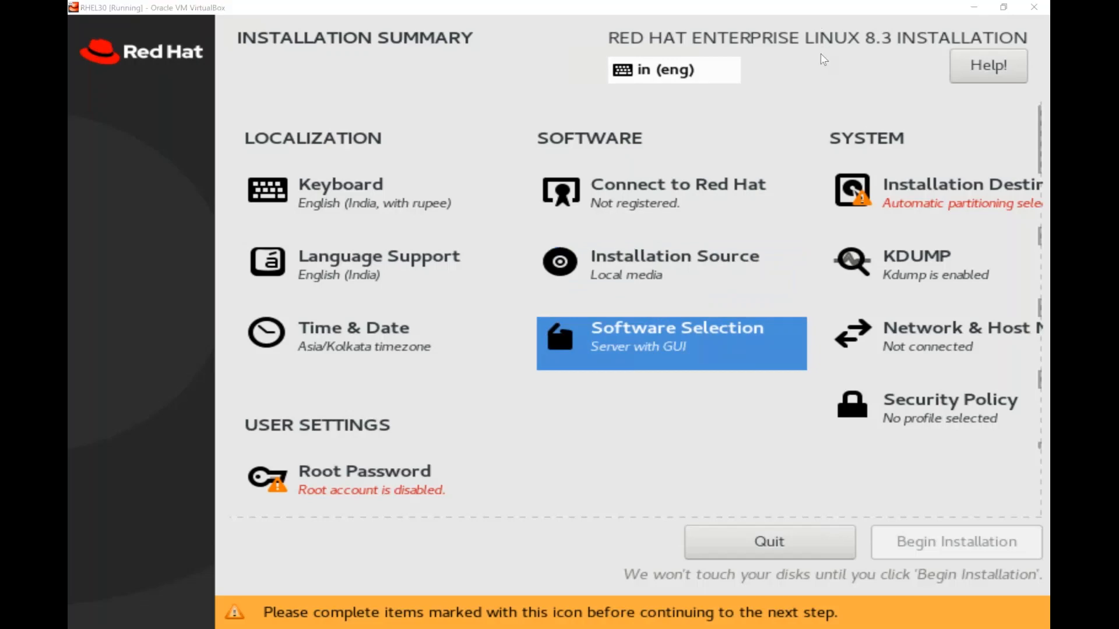
click(824, 60)
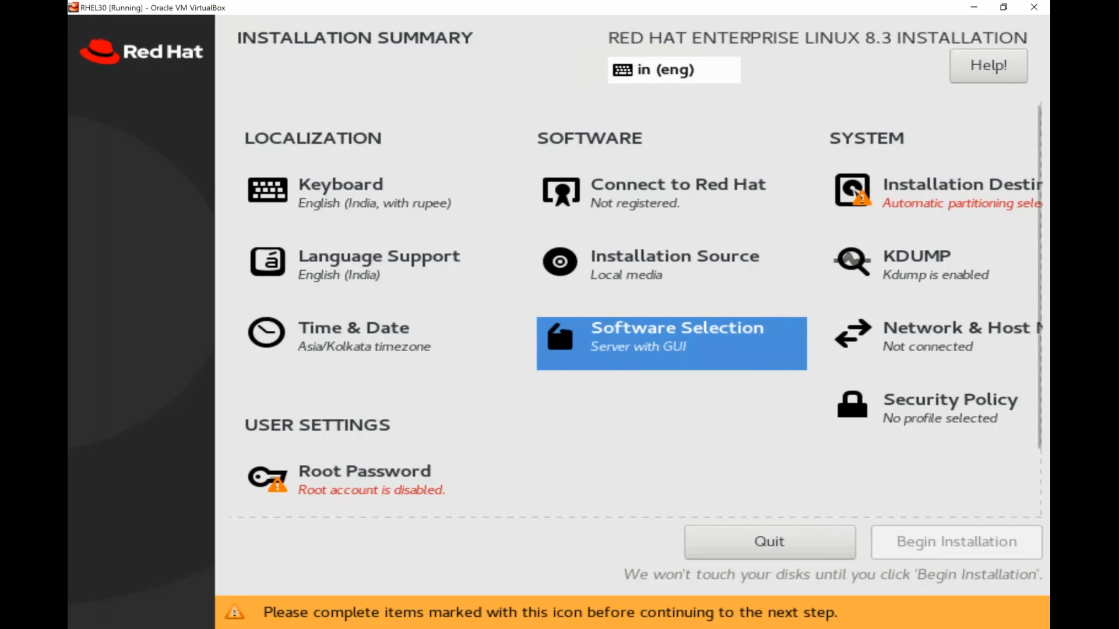
key(Up)
key(Up)
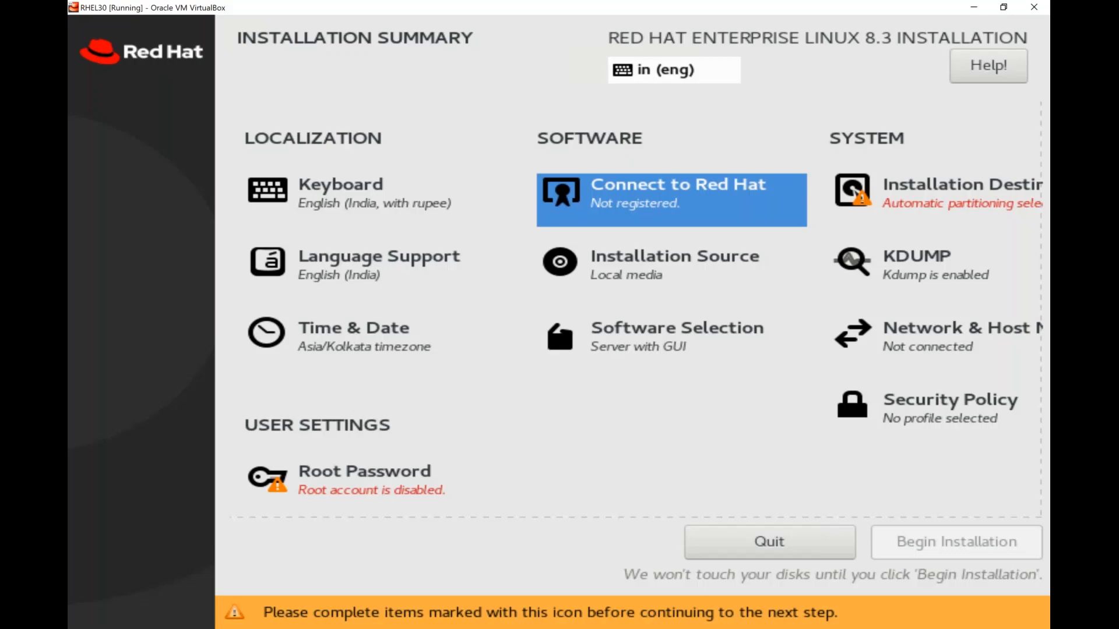
key(Right)
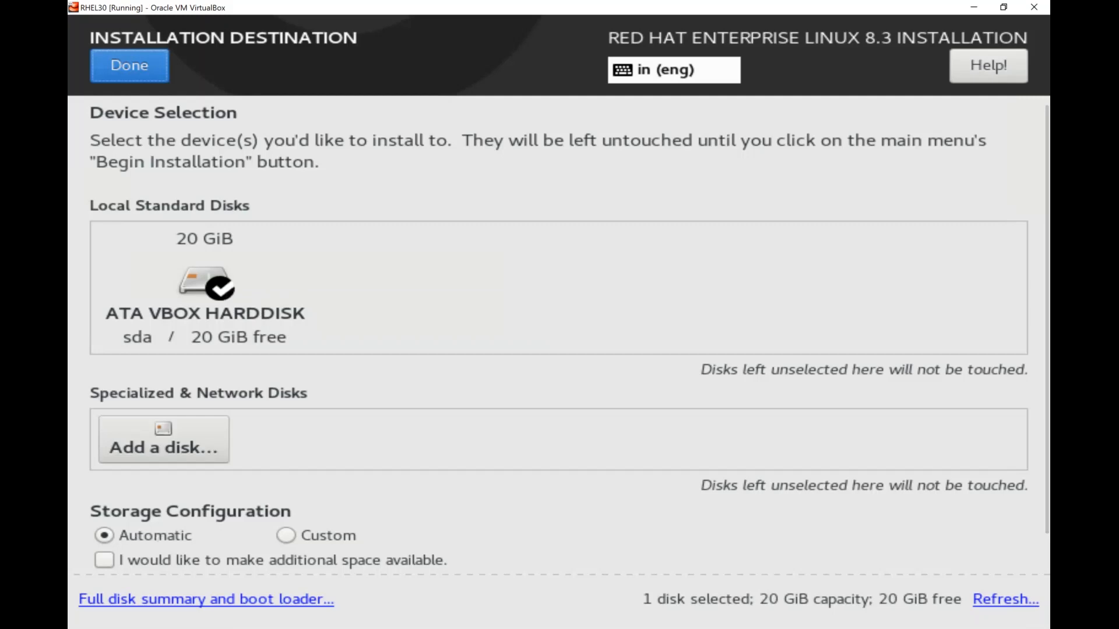
Choose Custom storage configuration for the 20 GiB disk and proceed to Manual Partitioning
click(286, 535)
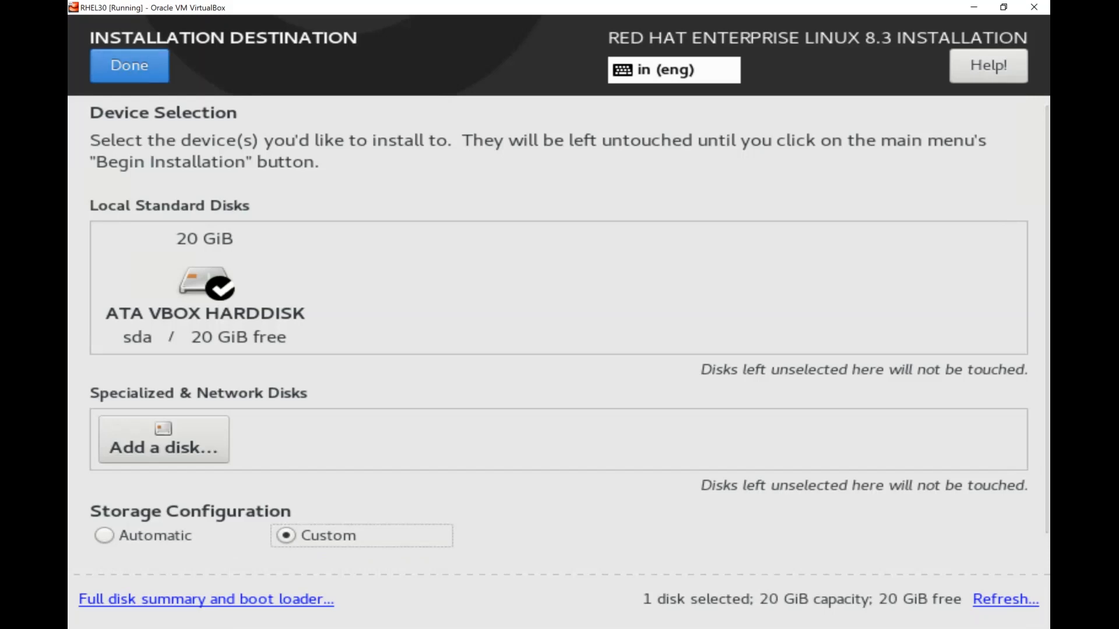
click(129, 66)
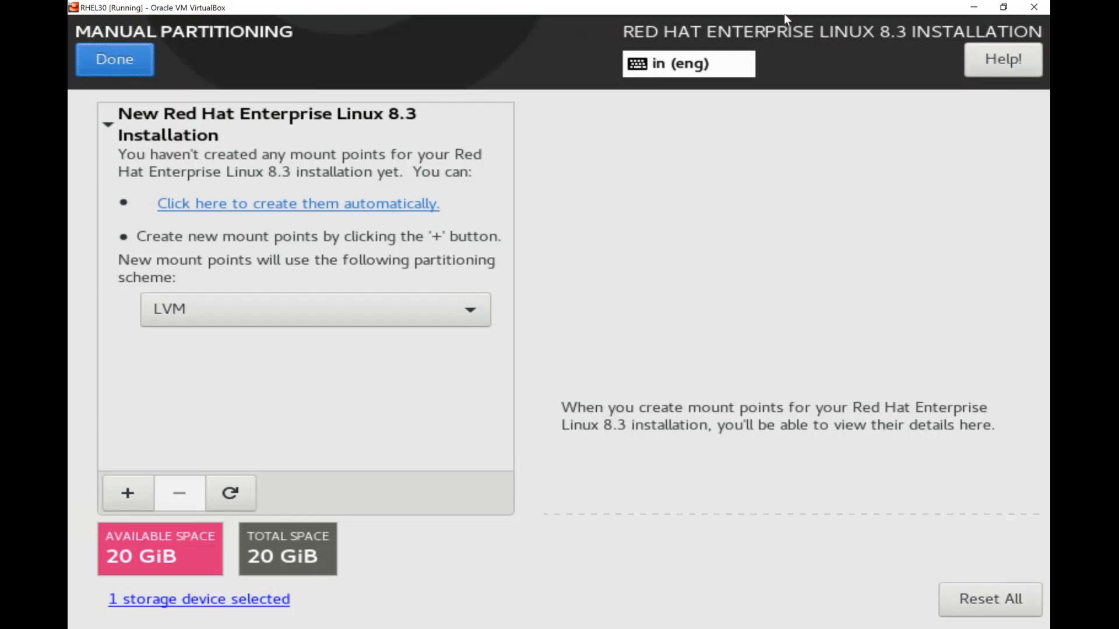
click(691, 38)
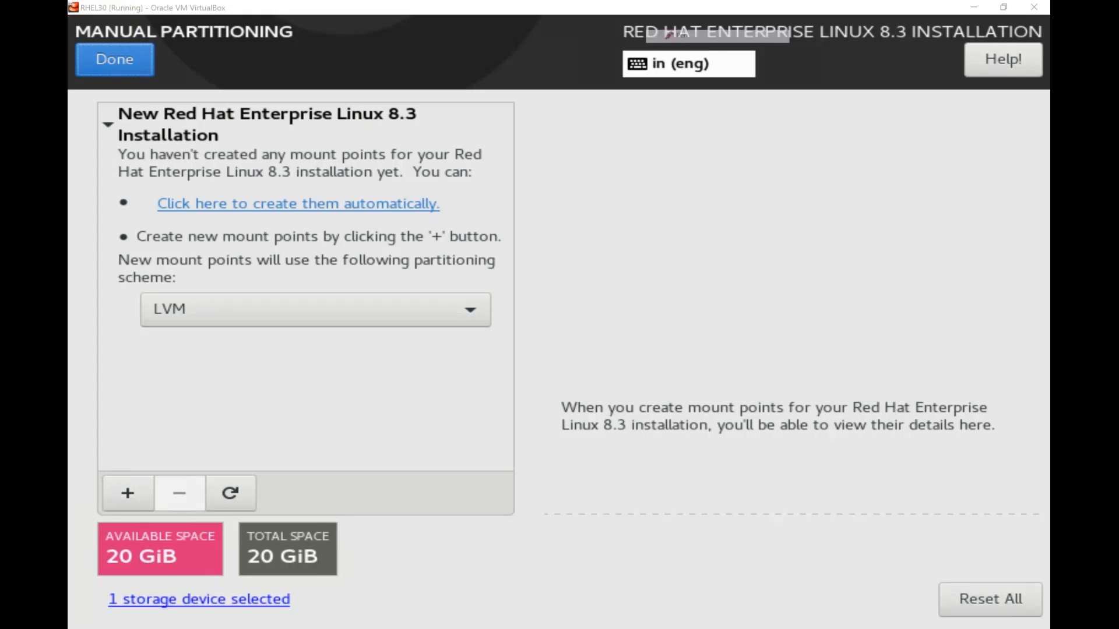
mouse_move(239, 552)
mouse_down()
mouse_move(267, 524)
mouse_move(354, 529)
mouse_move(291, 584)
mouse_up()
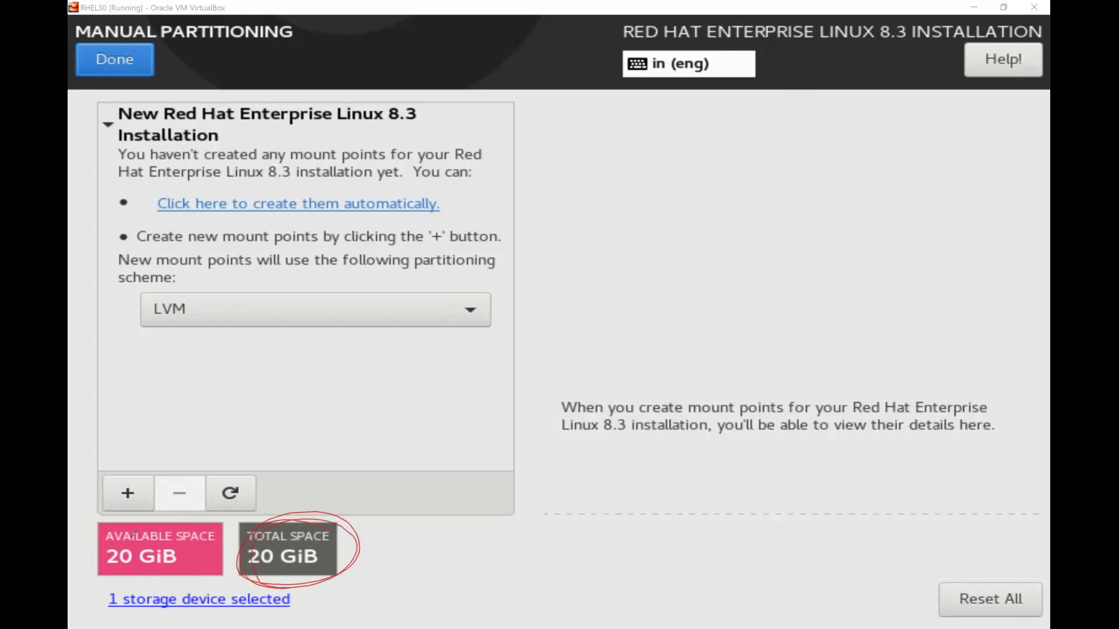
mouse_move(135, 534)
mouse_down()
mouse_move(110, 597)
mouse_move(201, 551)
mouse_up()
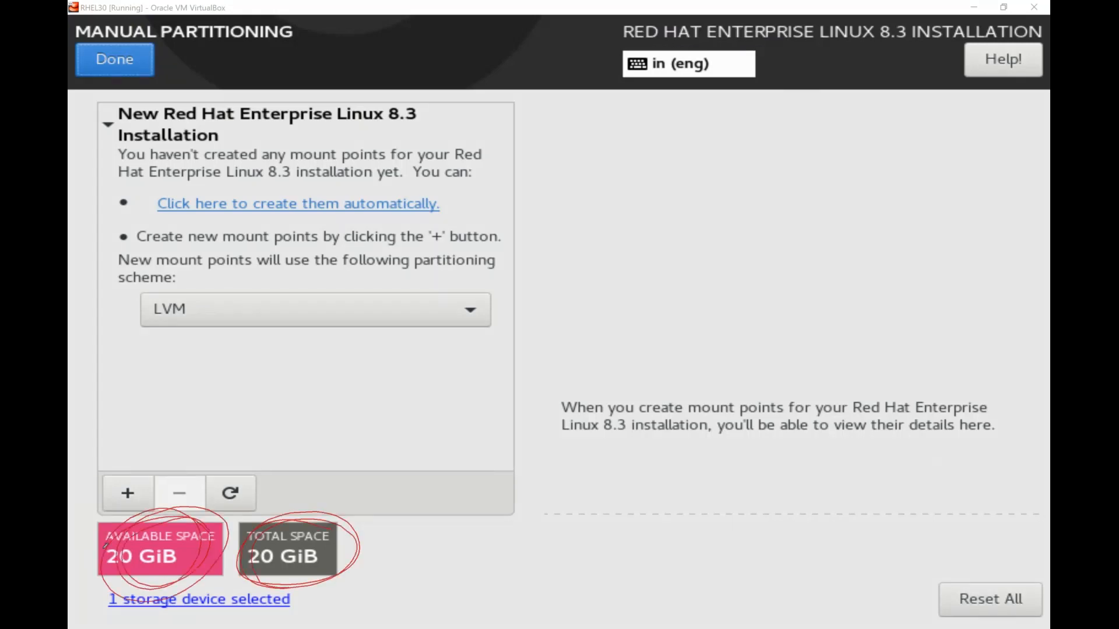
mouse_move(105, 545)
mouse_down()
mouse_move(233, 448)
mouse_move(290, 445)
mouse_up()
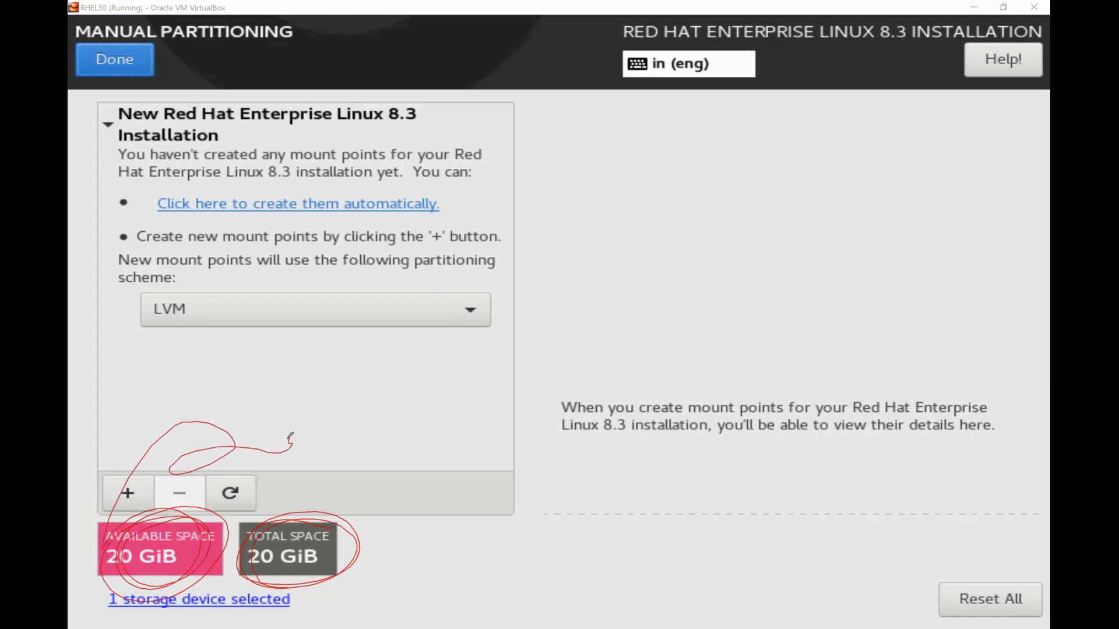
click(319, 516)
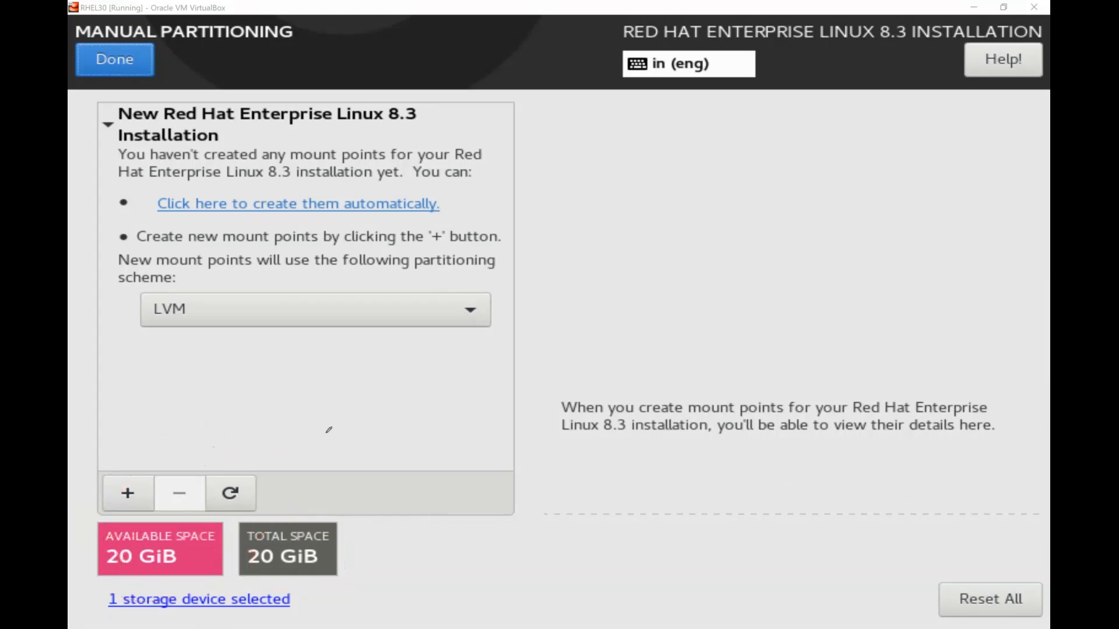
click(373, 409)
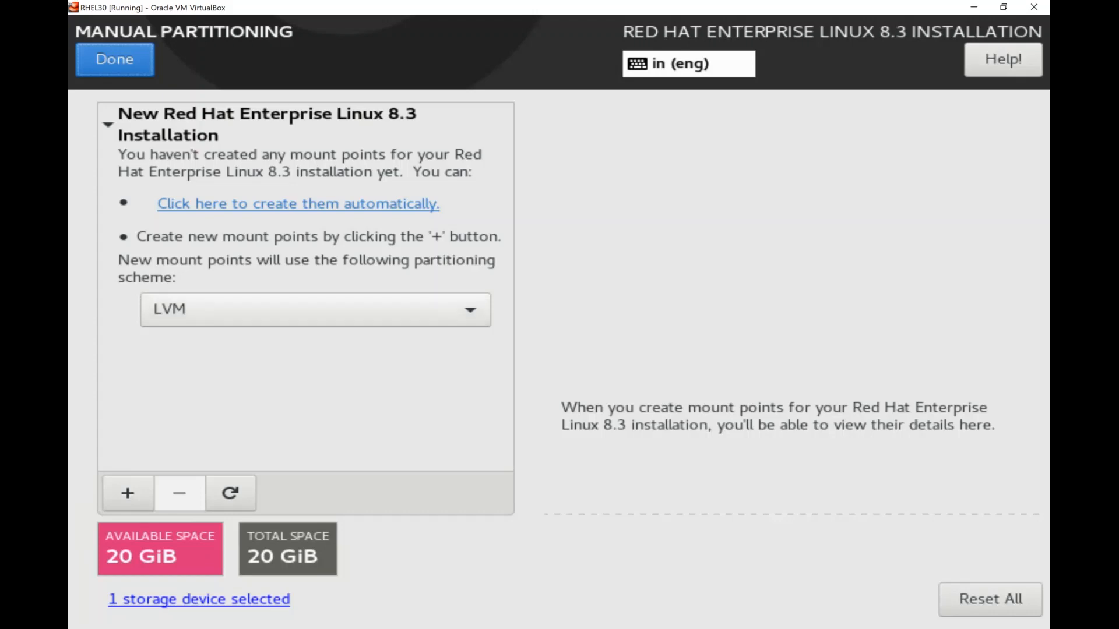
Switch the scheme to Standard Partition and auto-create /boot, / and swap mount points
click(317, 309)
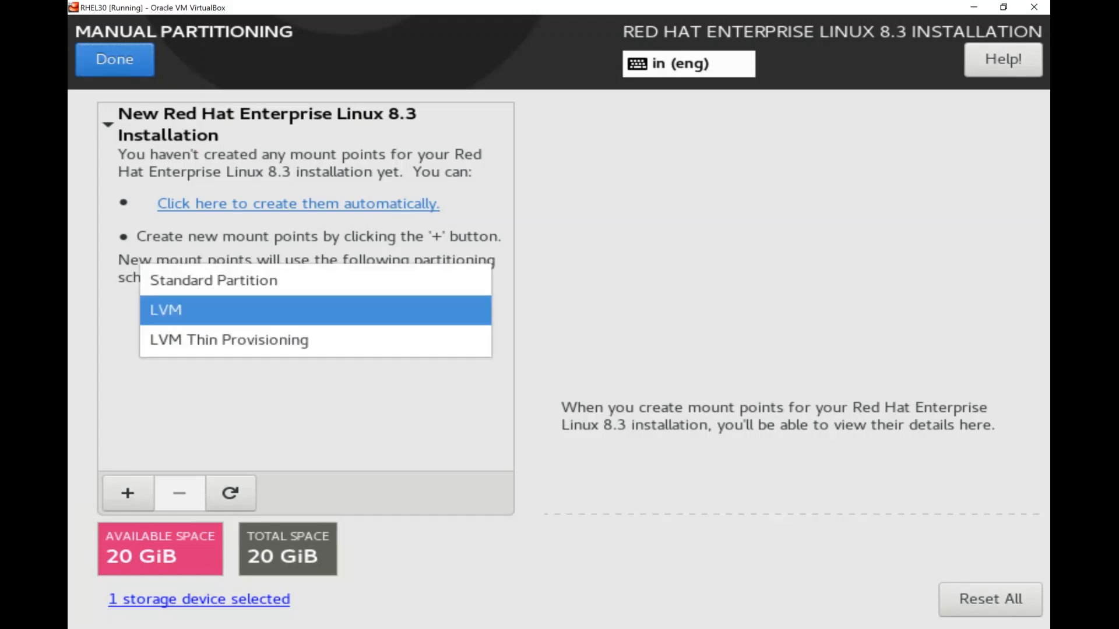
click(317, 283)
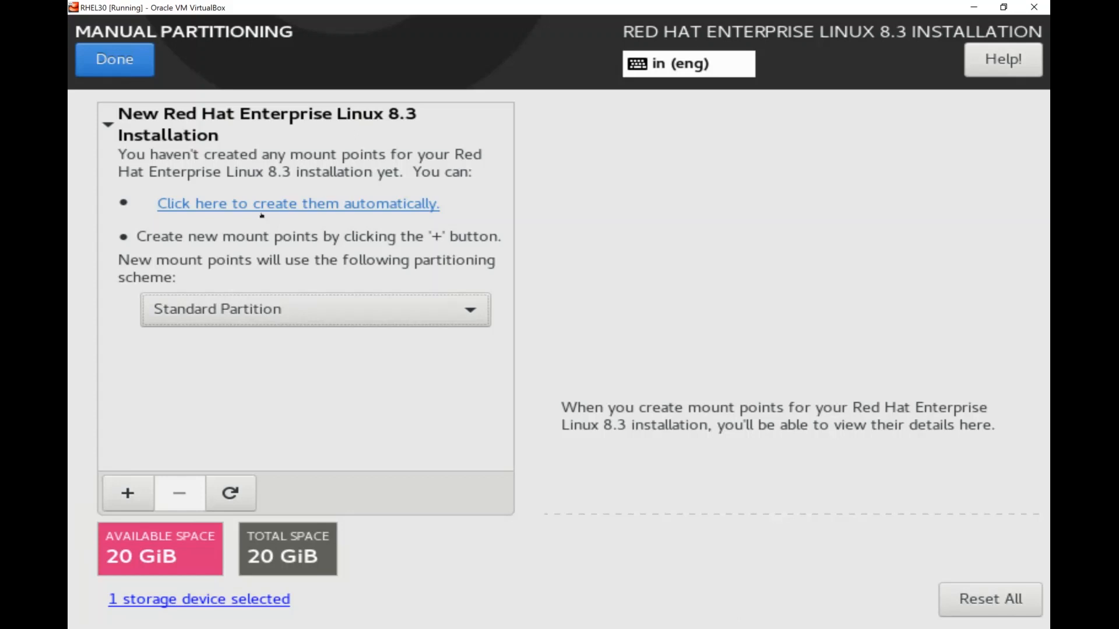
click(370, 205)
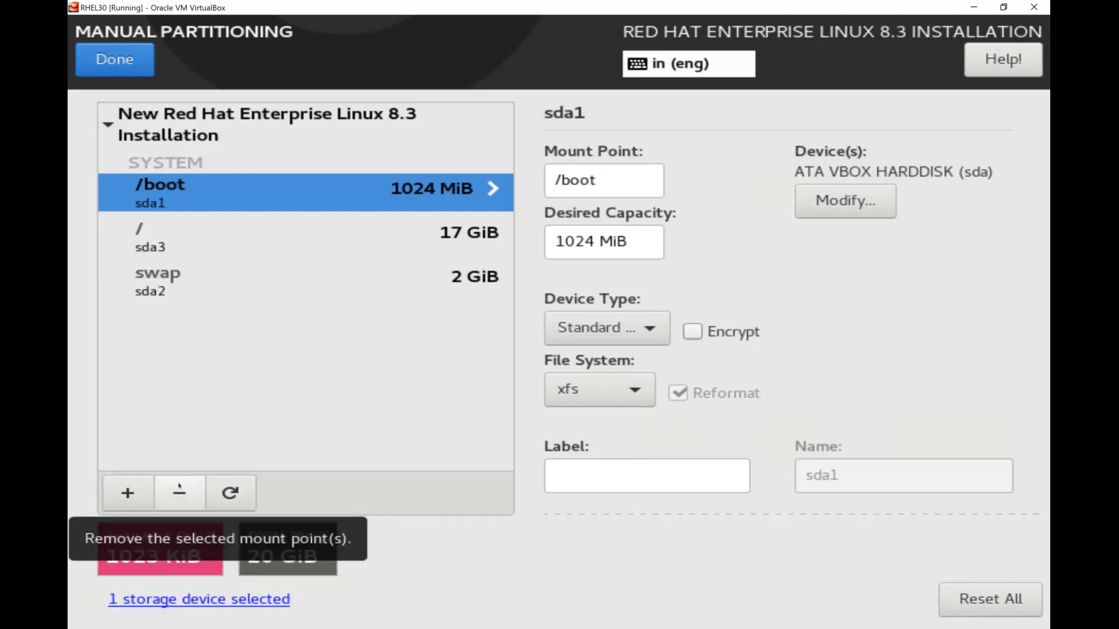
click(180, 490)
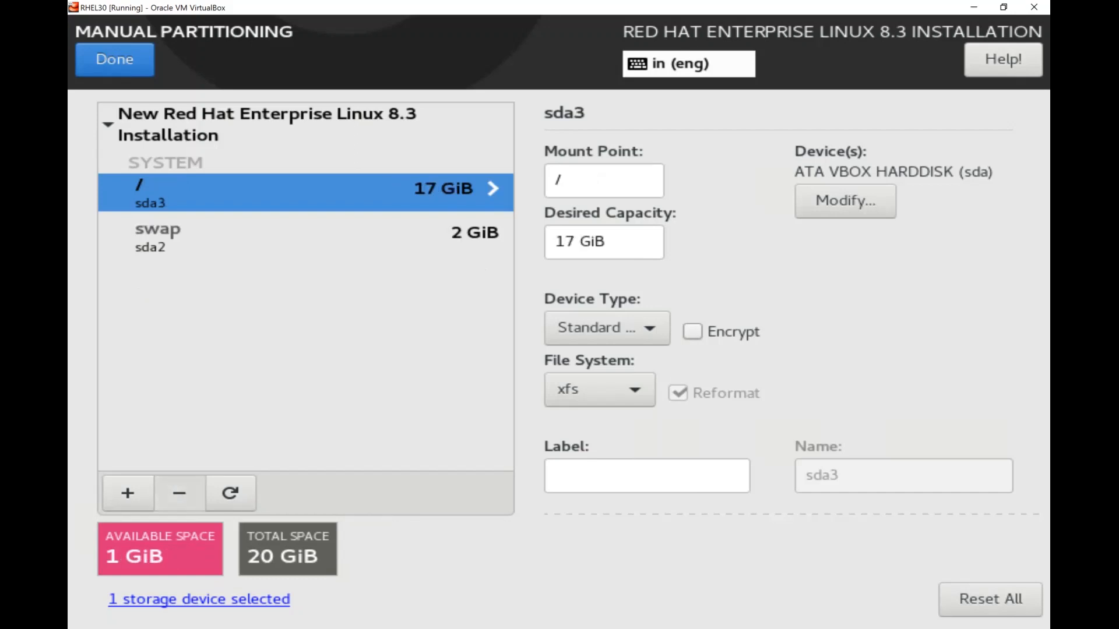
click(179, 493)
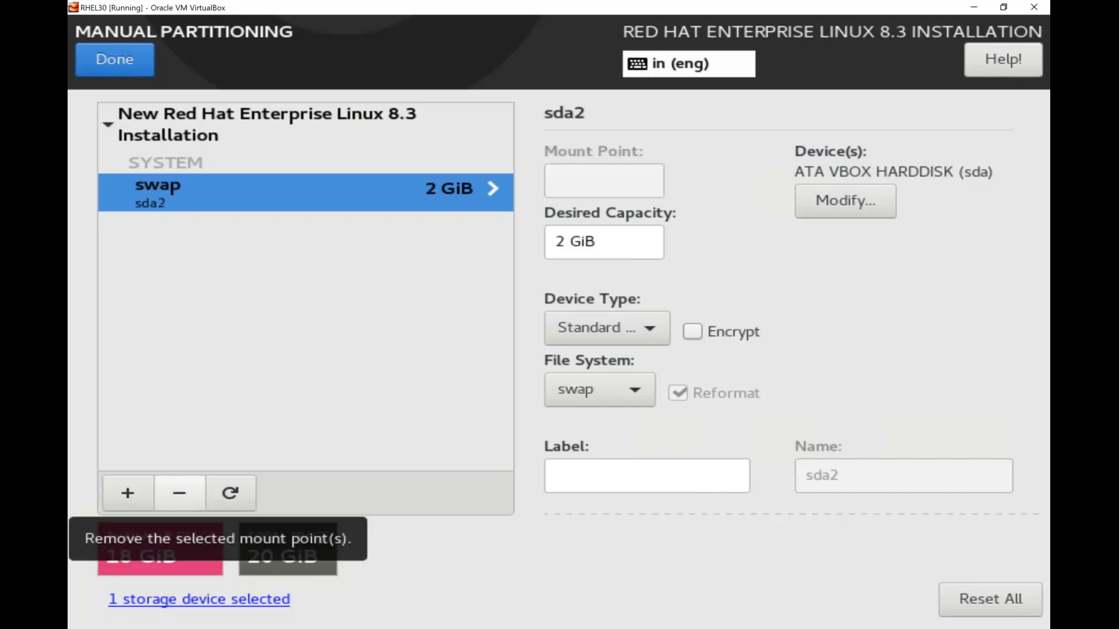
click(179, 493)
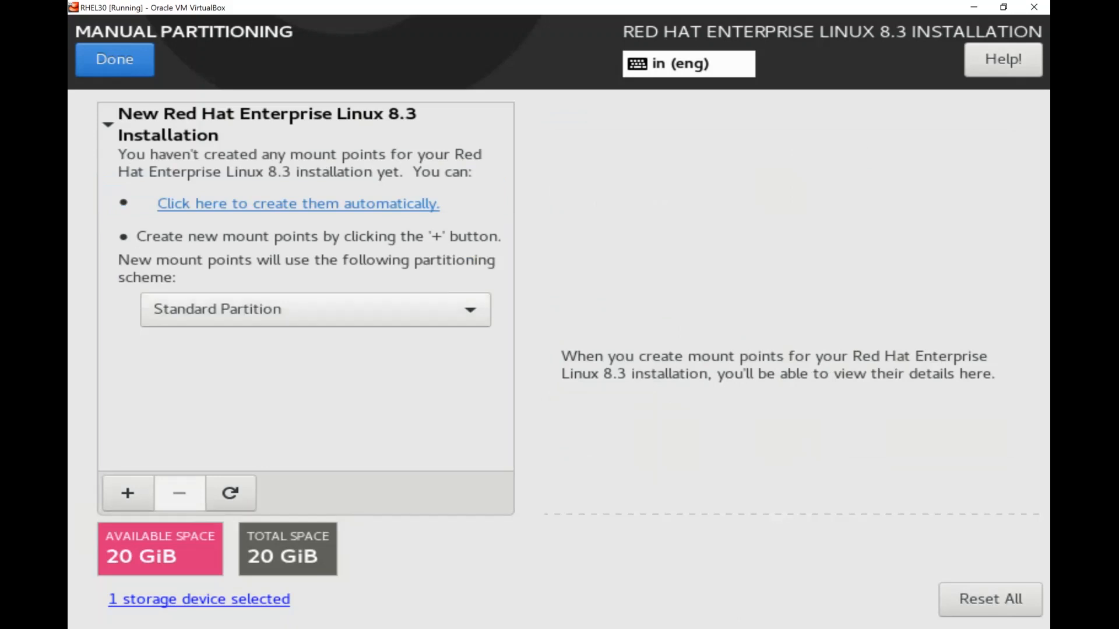
click(294, 309)
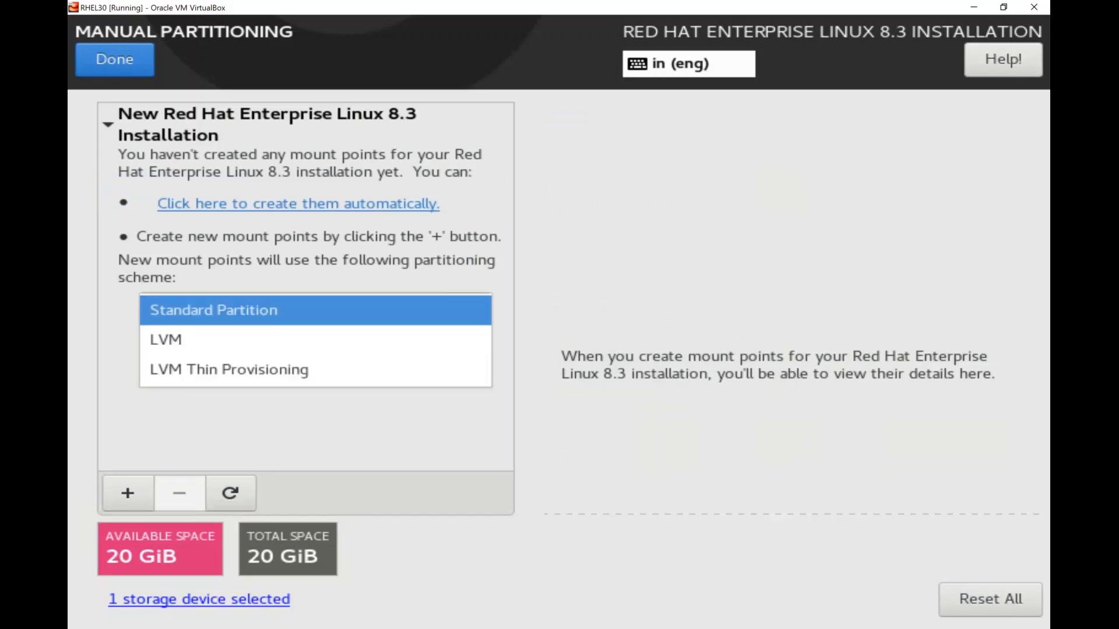
Select LVM in the partitioning scheme dropdown
click(294, 338)
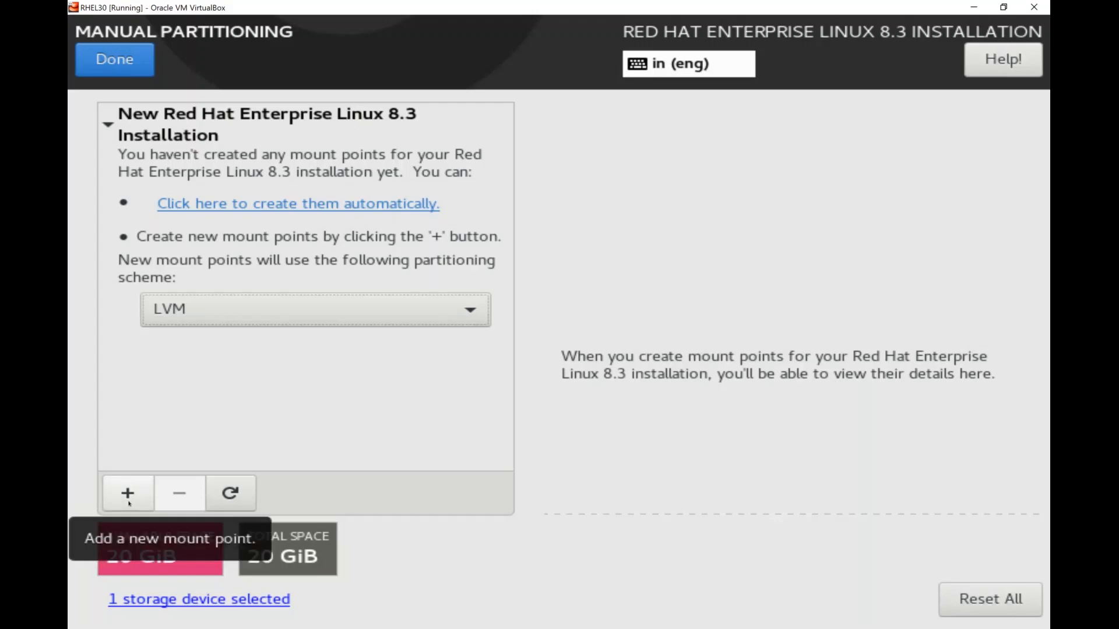
Start a new mount point with / selected, ready to enter its desired capacity
click(129, 500)
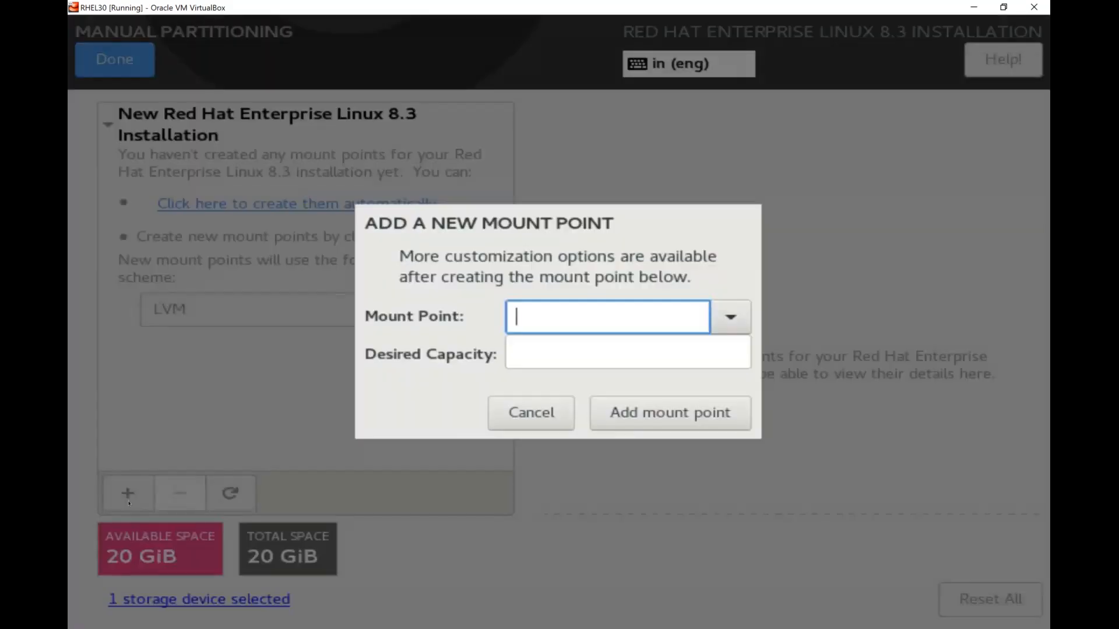
click(730, 317)
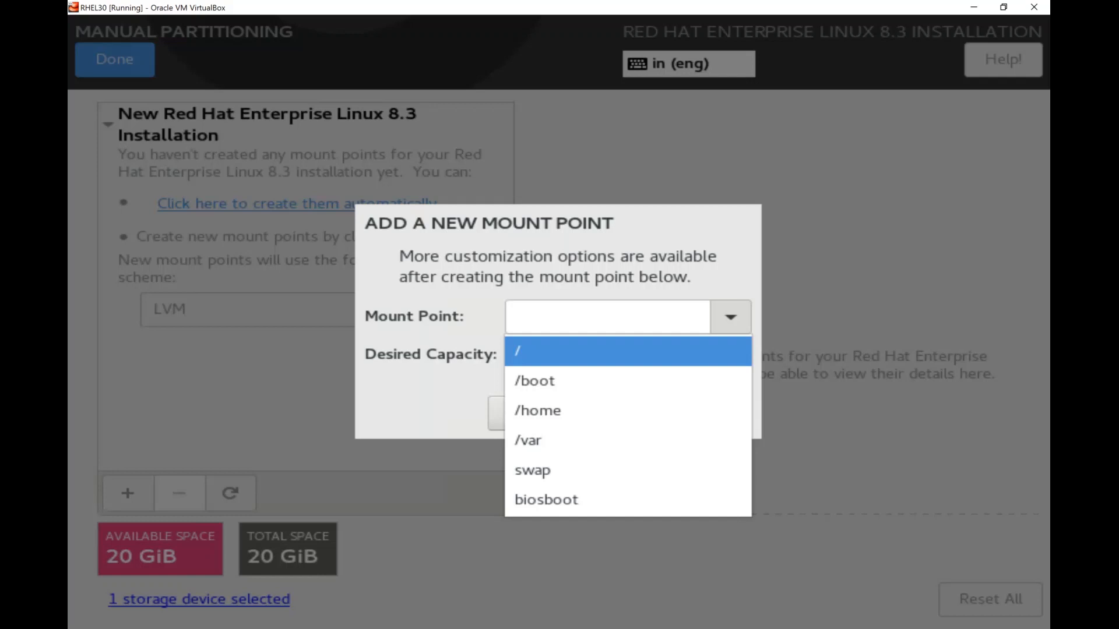
click(622, 351)
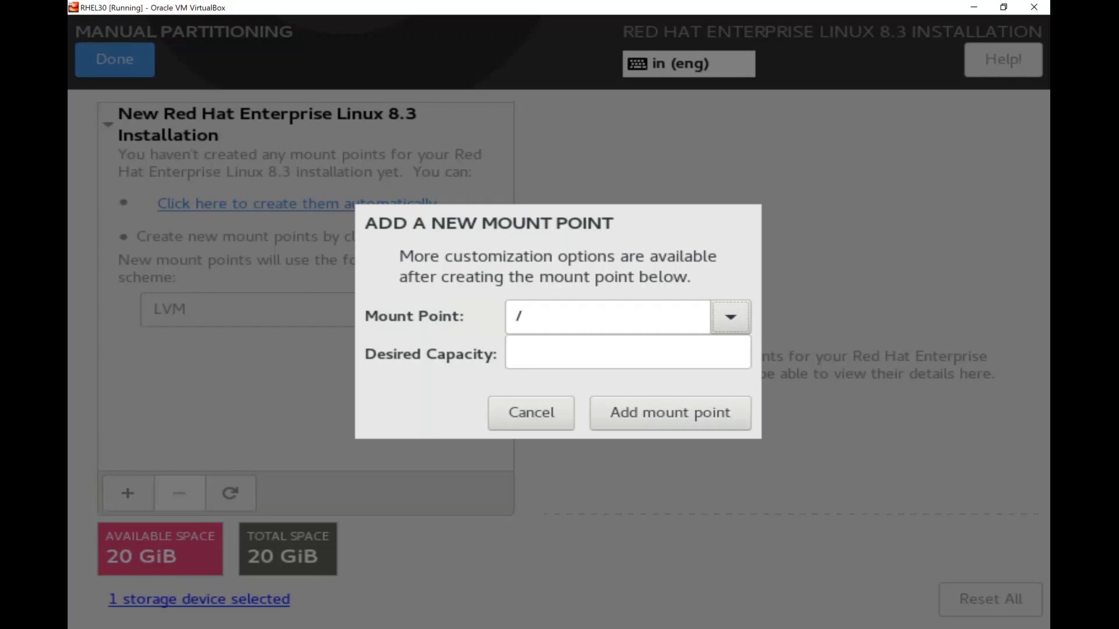
key(Tab)
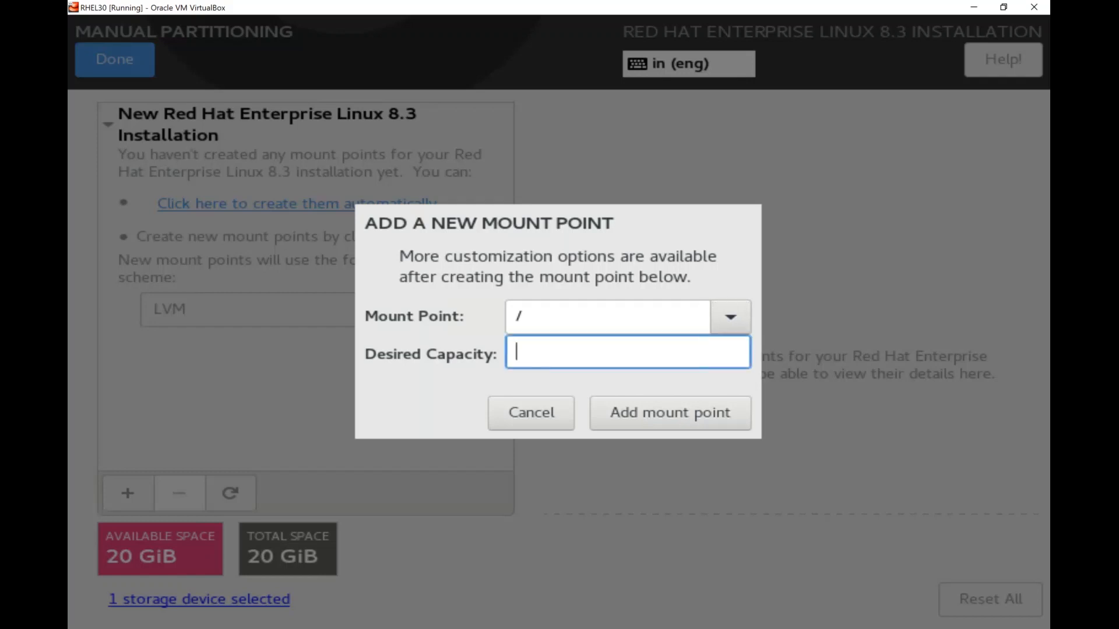
Give the / mount point a desired capacity of 8G and add it
text(8G)
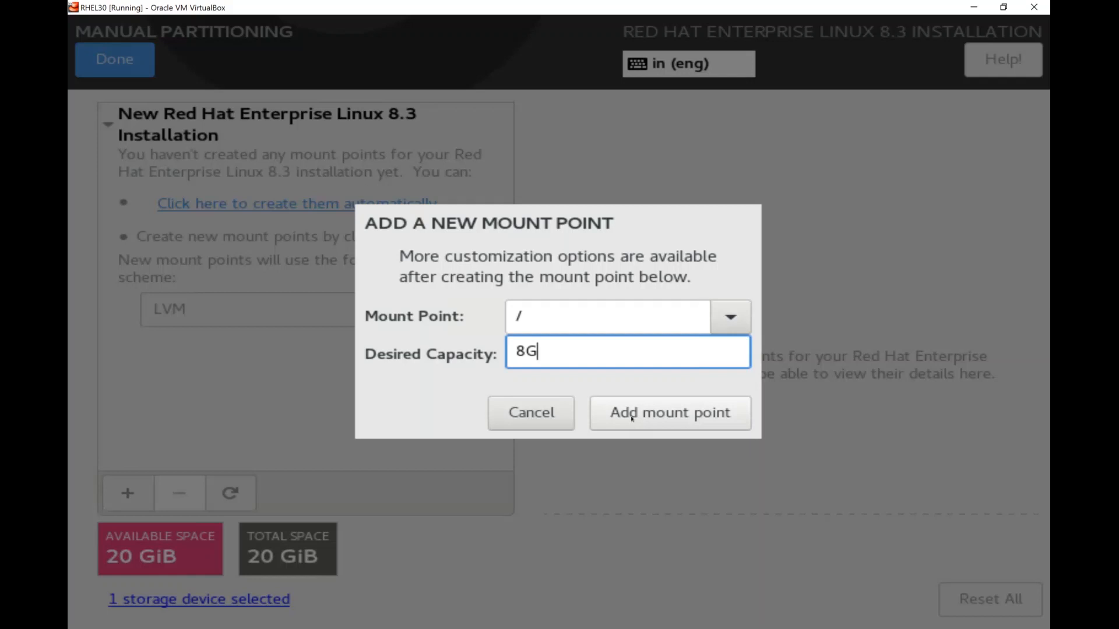
click(632, 418)
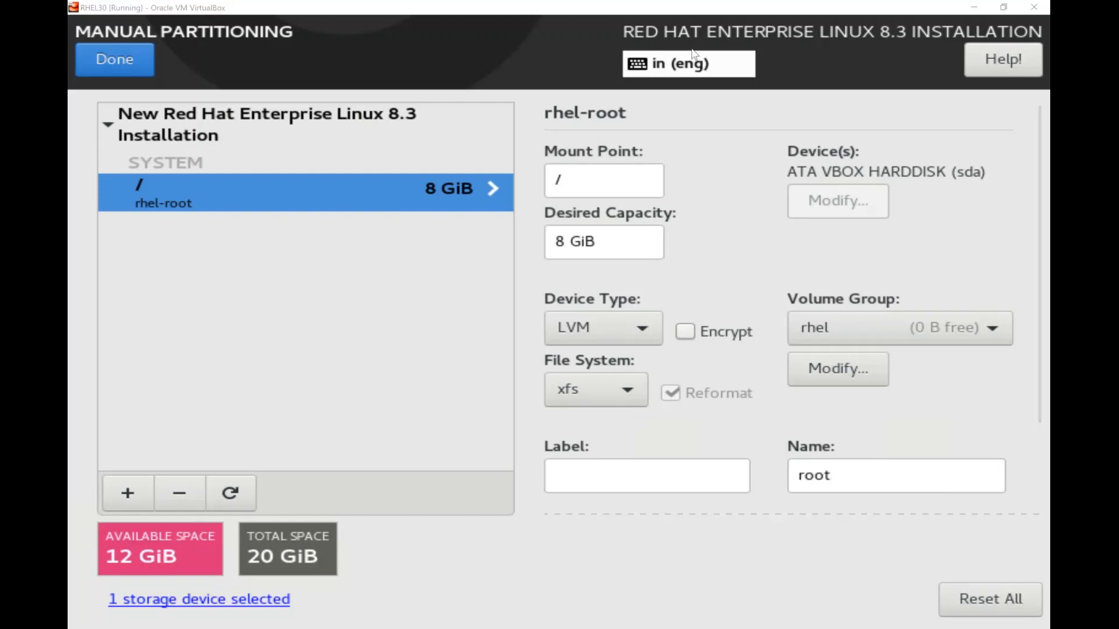
mouse_move(765, 308)
mouse_down()
mouse_move(962, 324)
mouse_move(792, 344)
mouse_move(740, 325)
mouse_up()
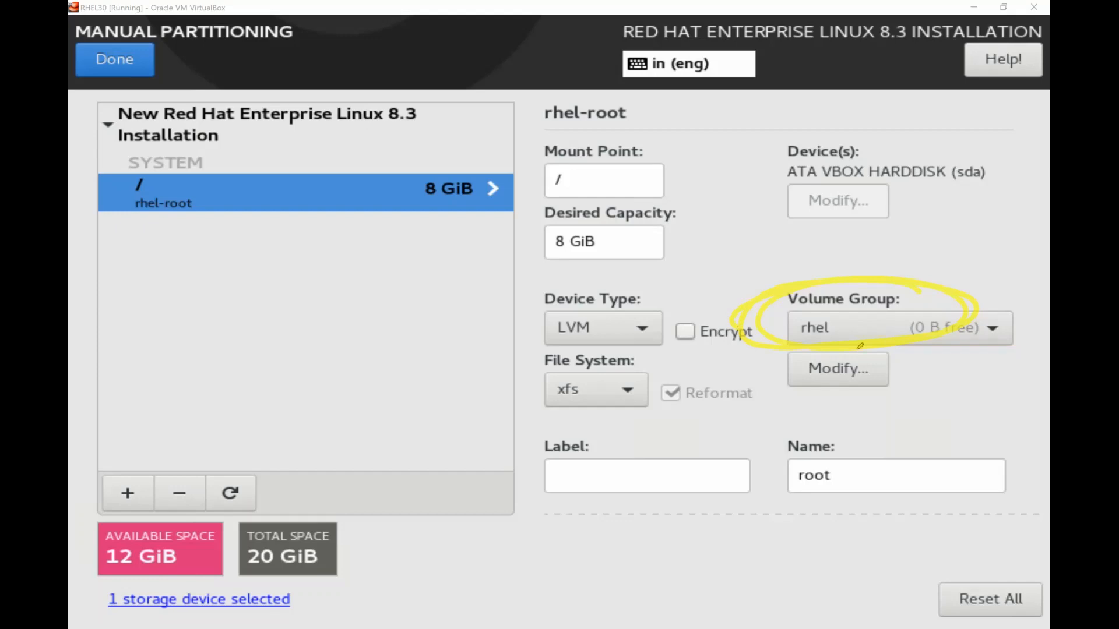
mouse_move(860, 346)
mouse_down()
mouse_move(784, 390)
mouse_move(792, 345)
mouse_up()
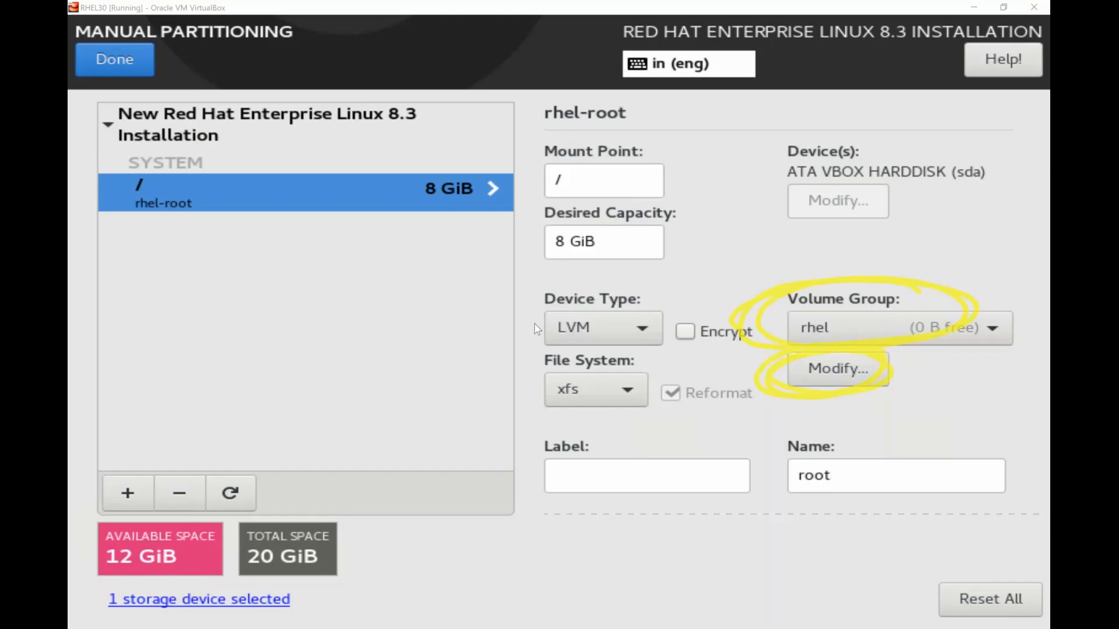
click(501, 325)
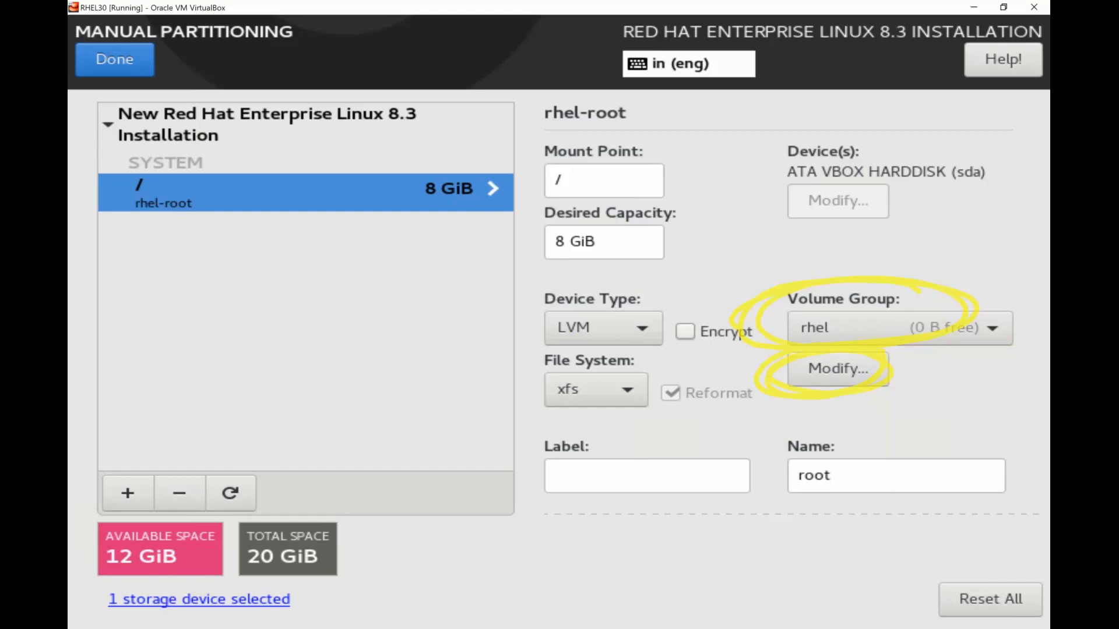
click(837, 476)
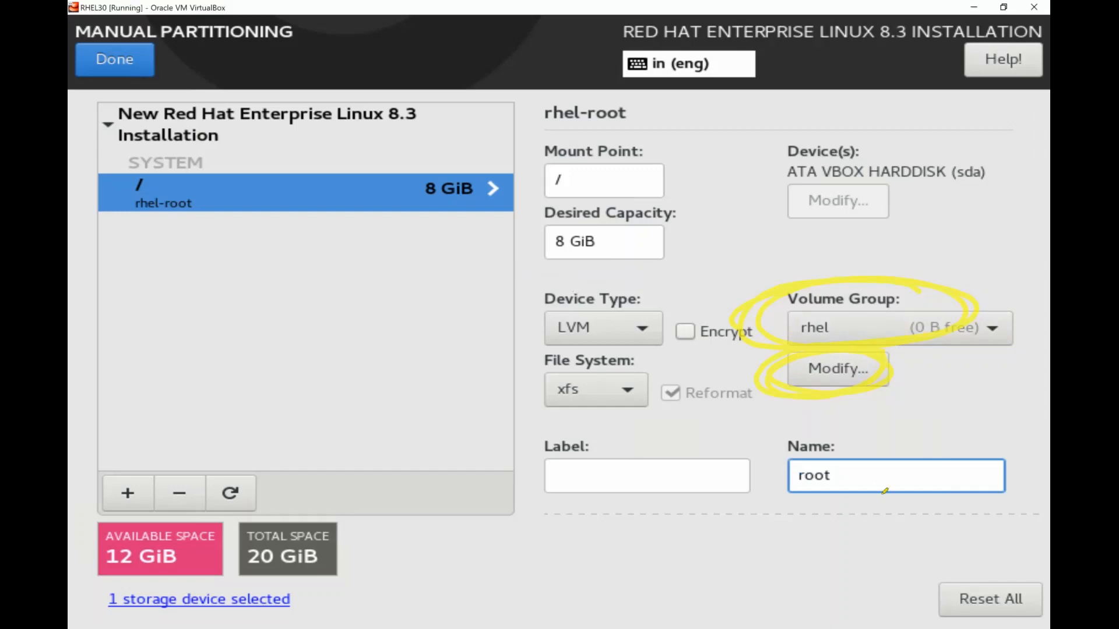
drag(884, 491, 791, 516)
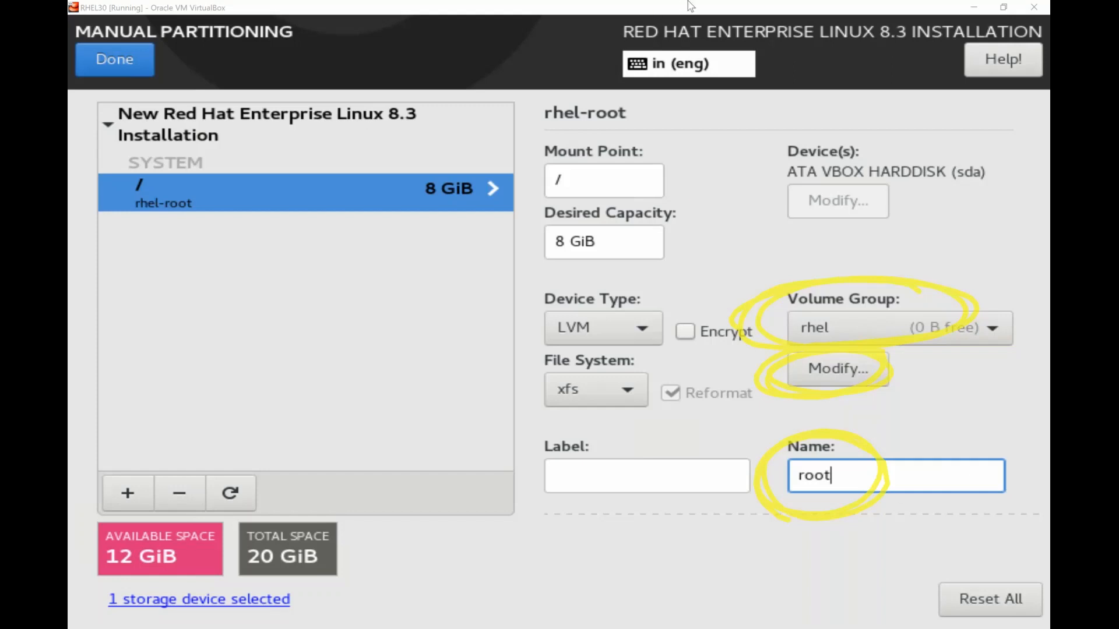
click(704, 98)
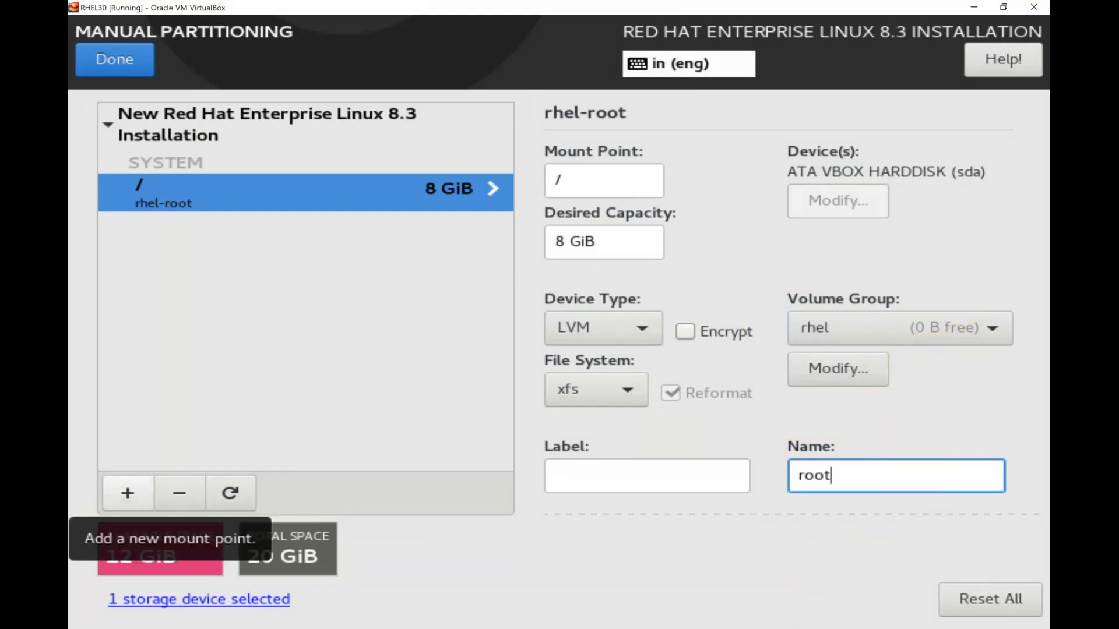
Add a /boot mount point with 1G desired capacity
click(127, 493)
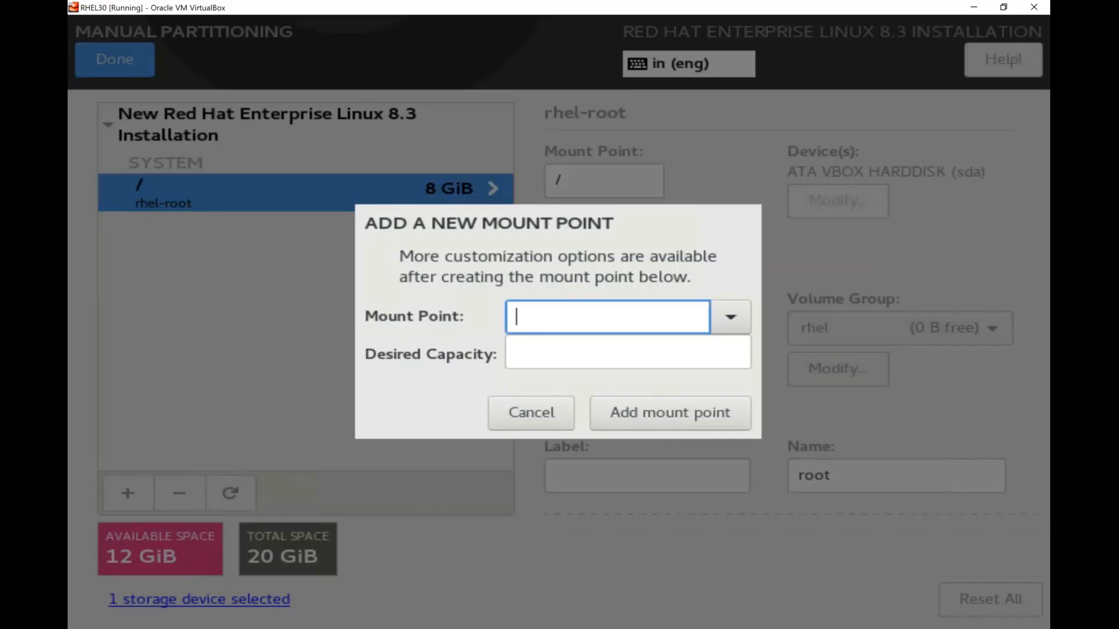
click(730, 317)
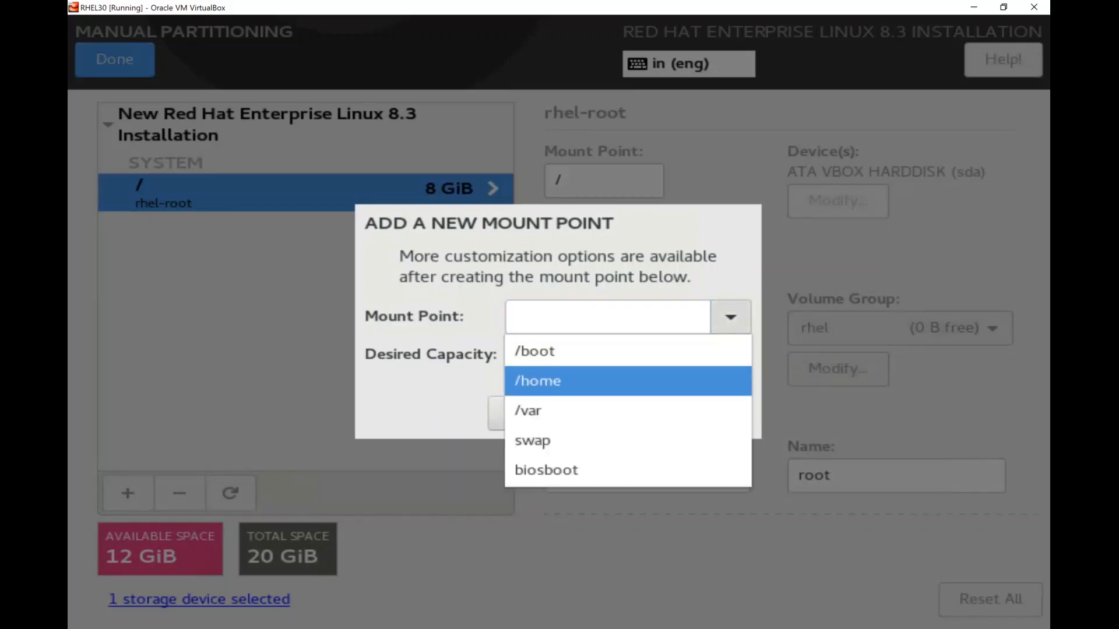
click(627, 352)
click(627, 352)
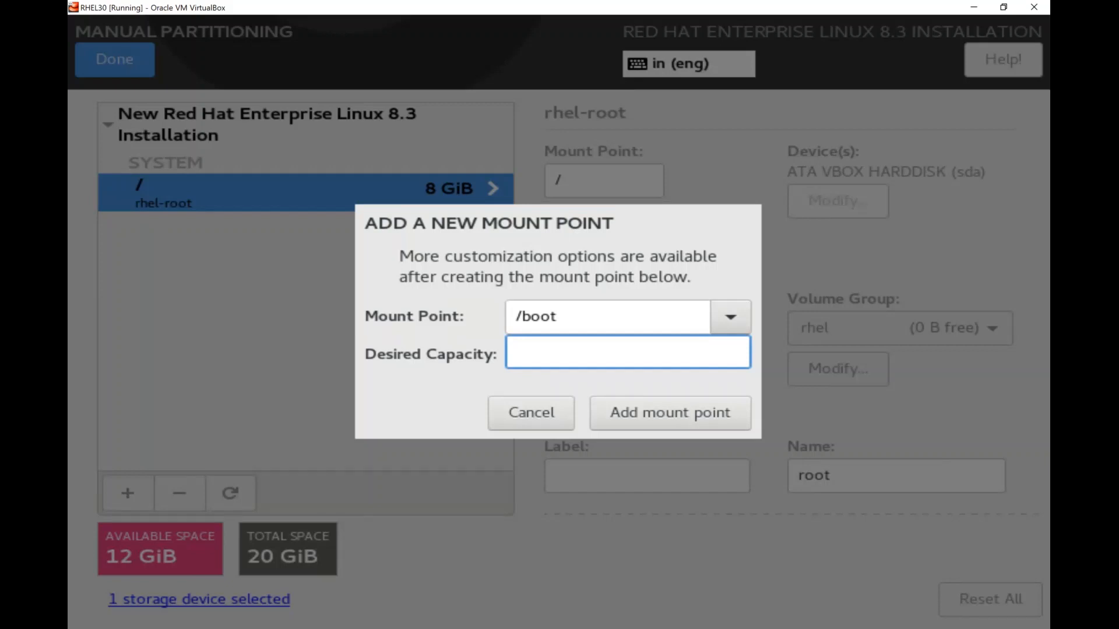
text(1G)
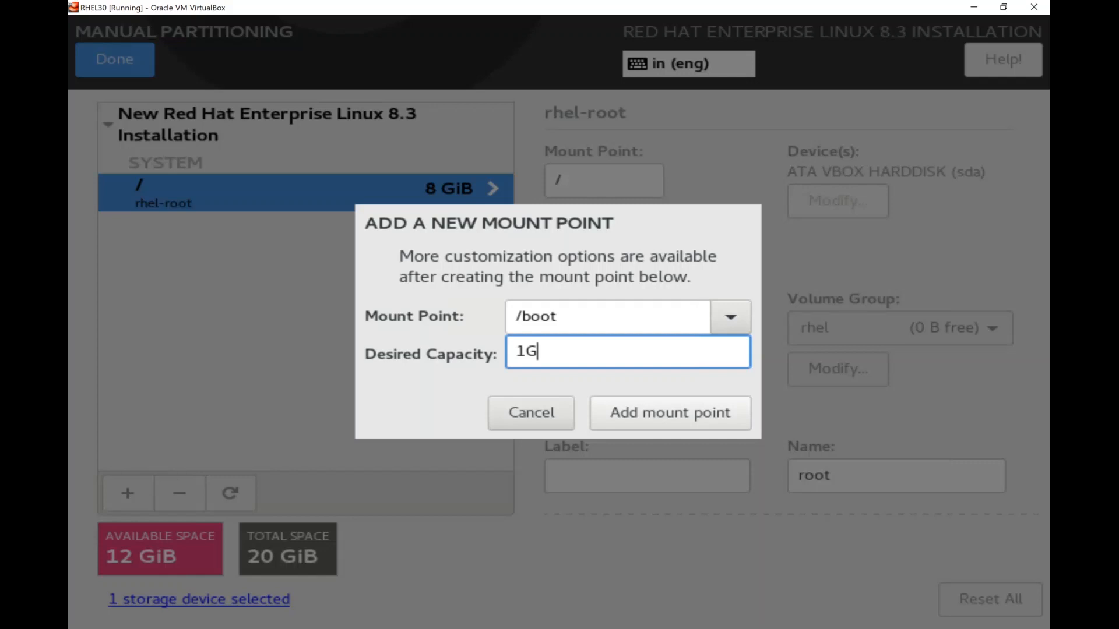
click(670, 413)
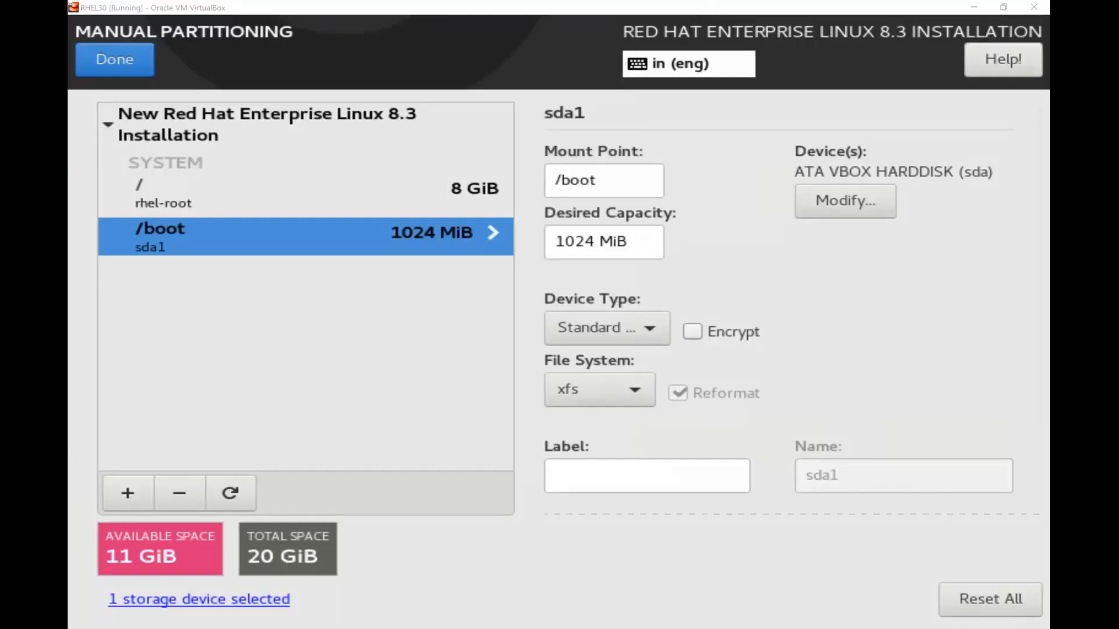
drag(137, 223, 166, 211)
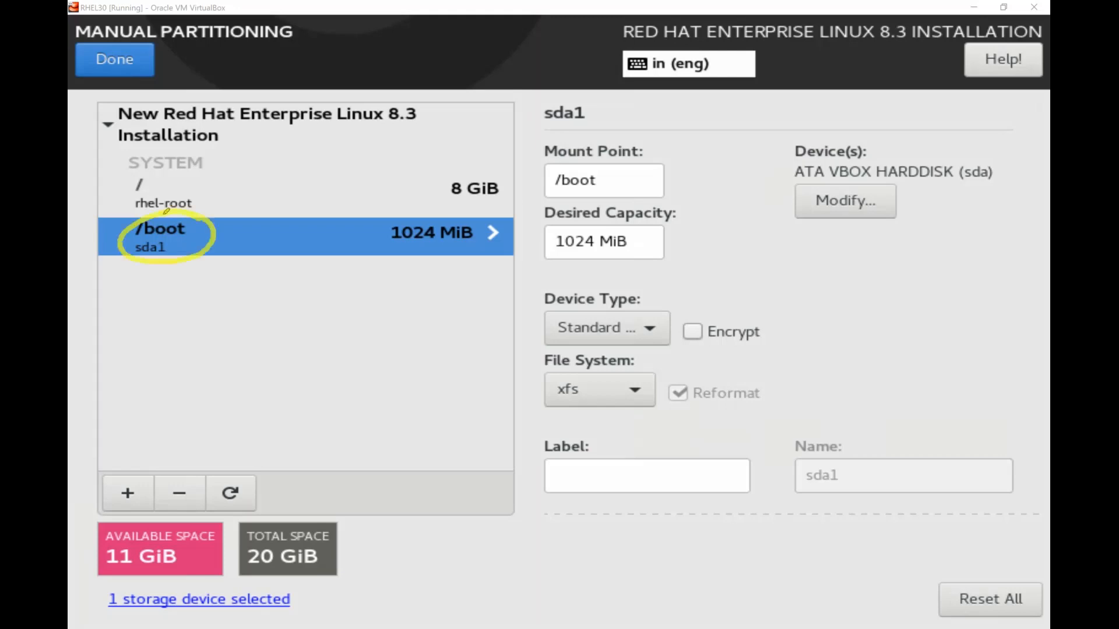
mouse_move(677, 353)
mouse_down()
mouse_move(674, 305)
mouse_move(574, 351)
mouse_up()
drag(539, 308, 670, 308)
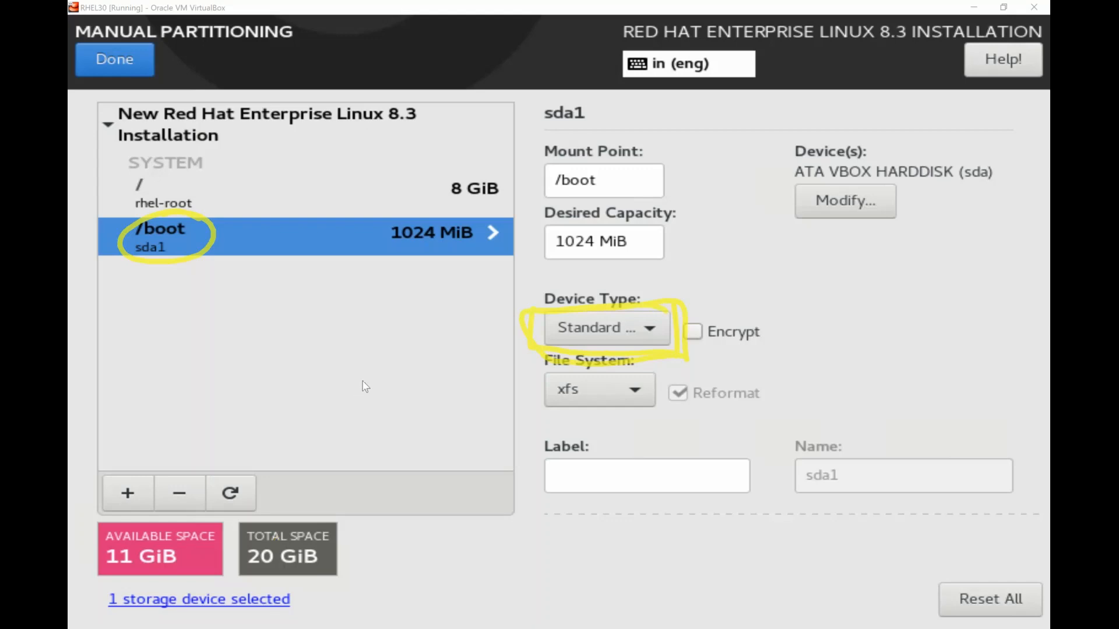
click(361, 448)
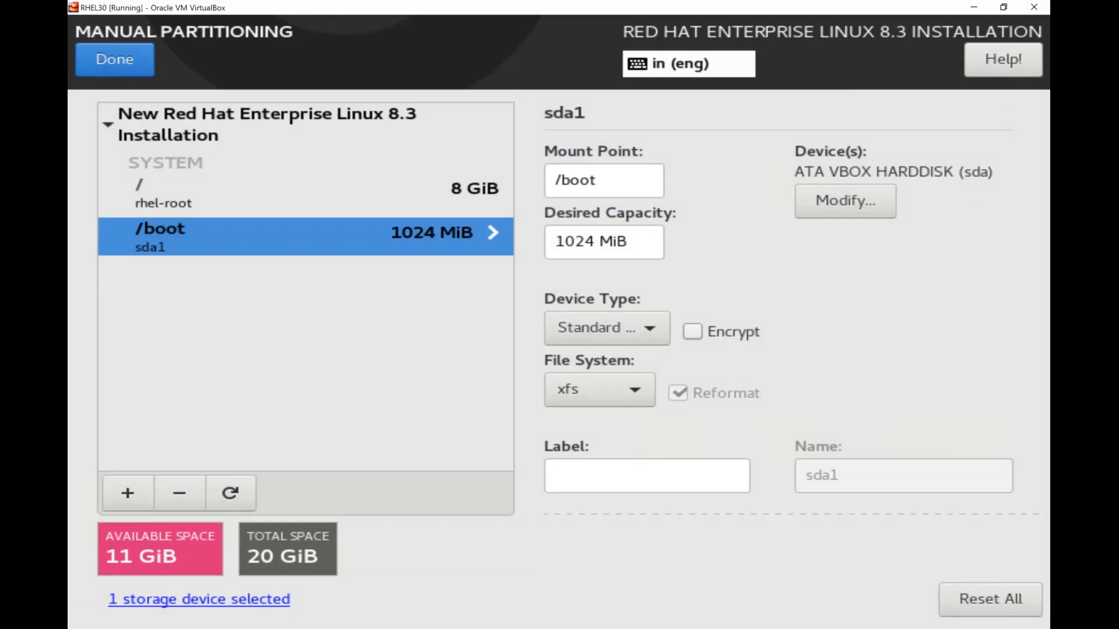
Add a /home mount point with 2G desired capacity
click(128, 493)
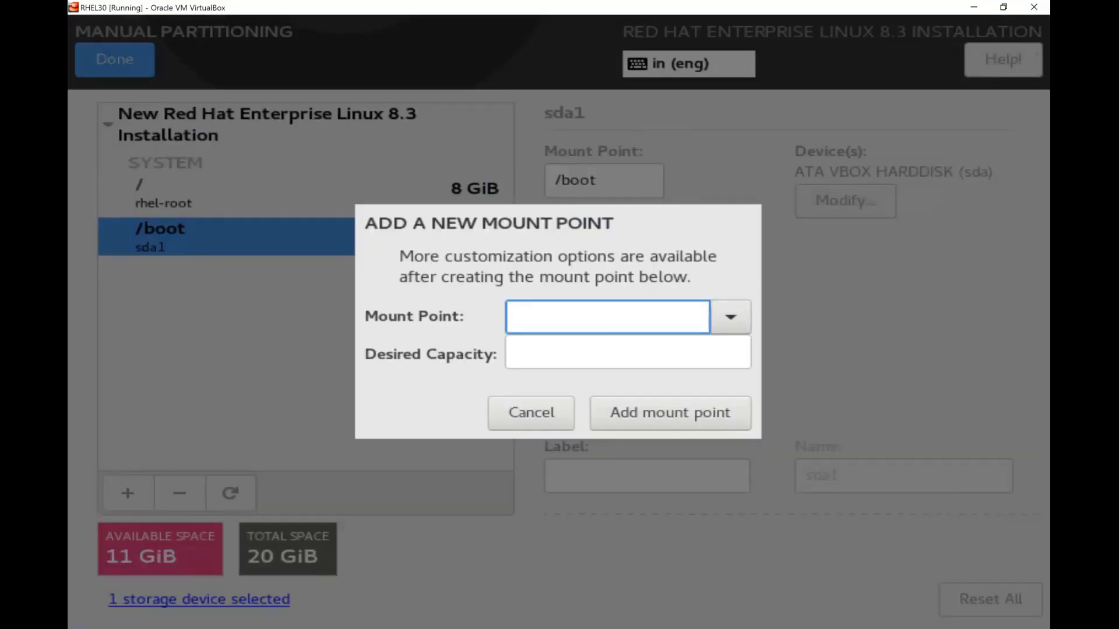
click(730, 316)
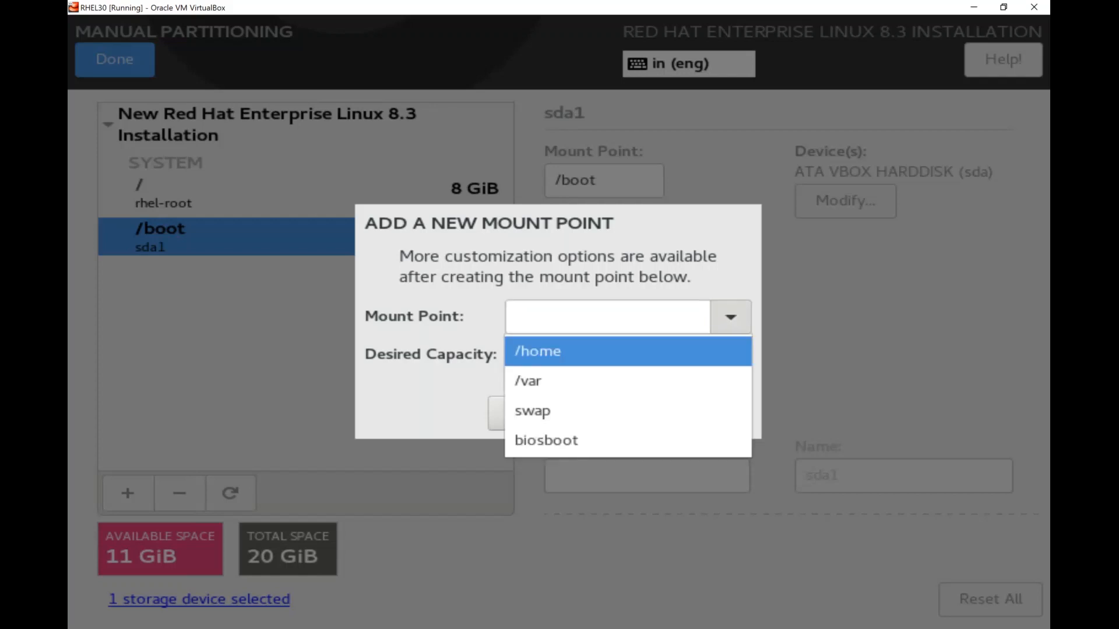
key(Return)
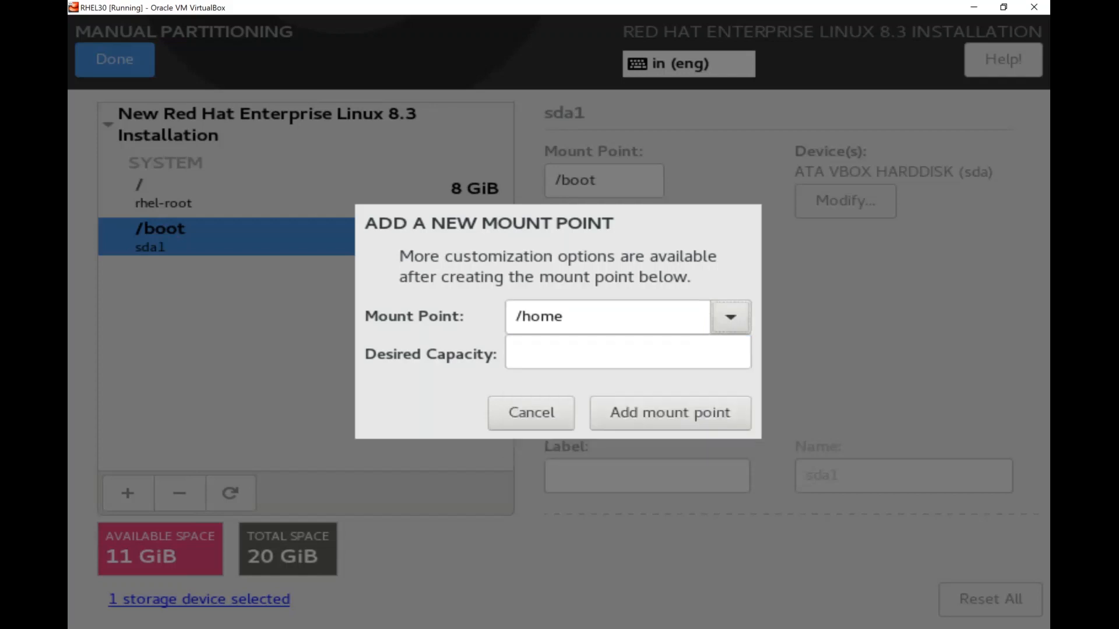
key(Tab)
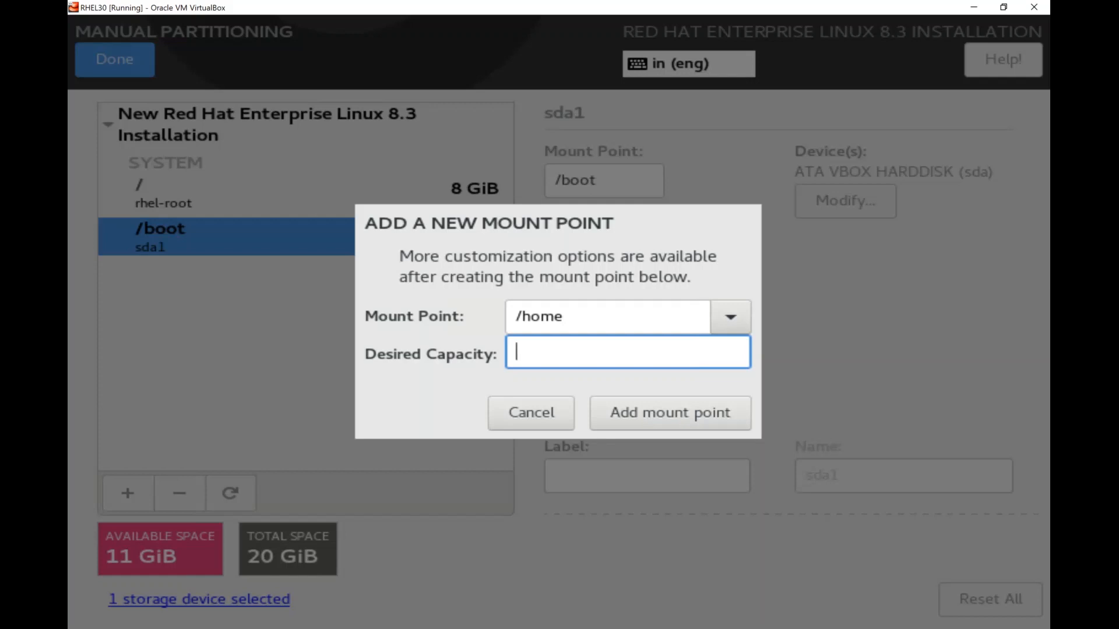
text(2G)
click(650, 425)
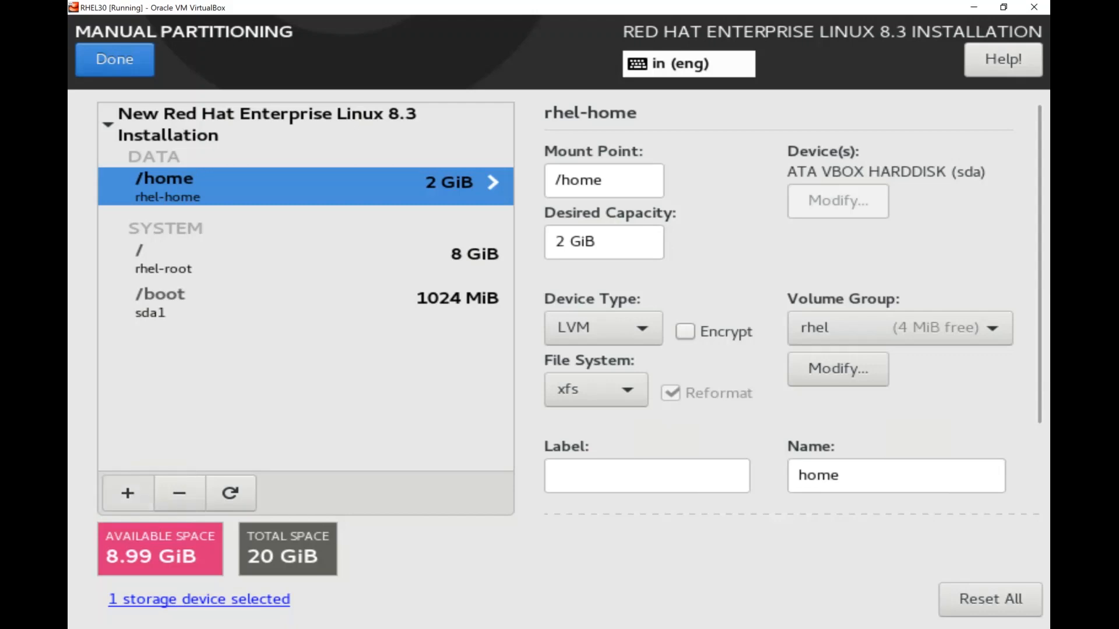
Add a /var mount point with 2G desired capacity
click(128, 493)
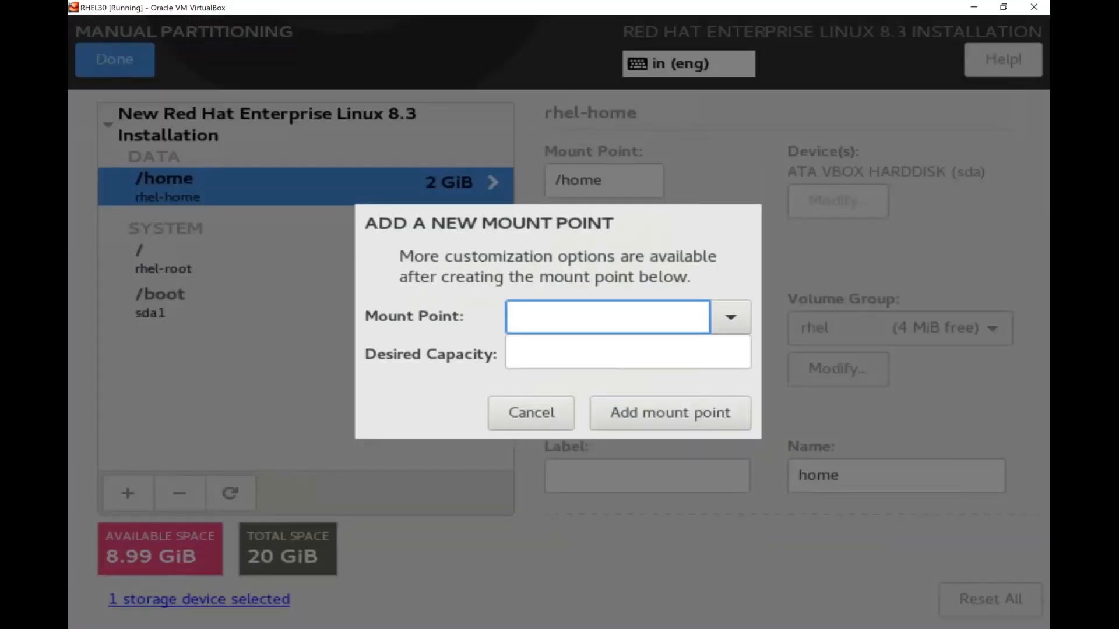
click(731, 317)
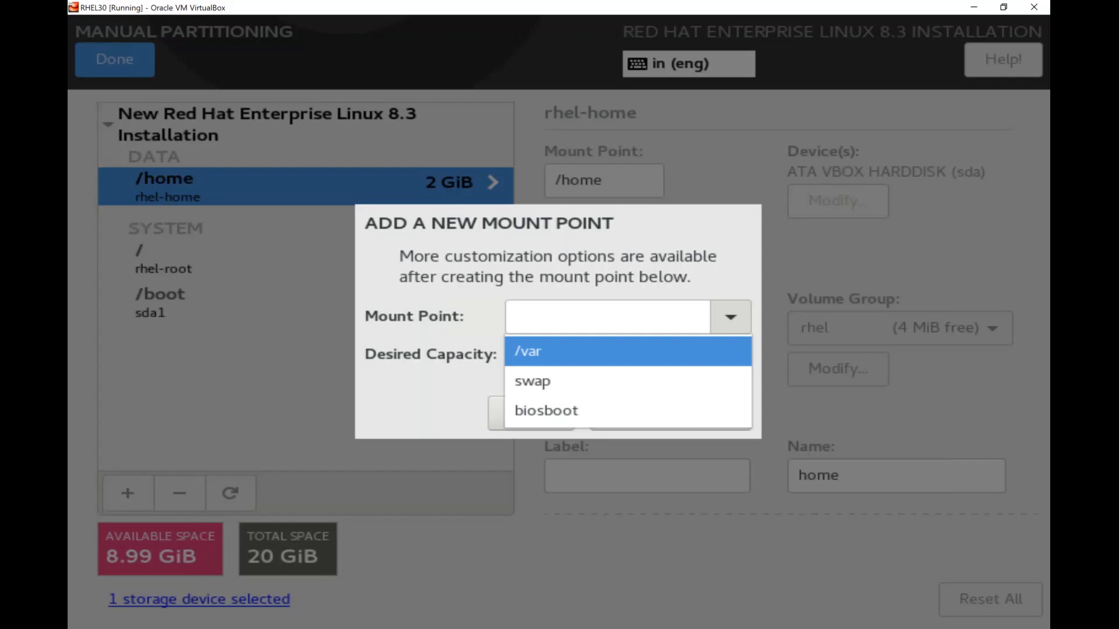
key(Return)
key(Tab)
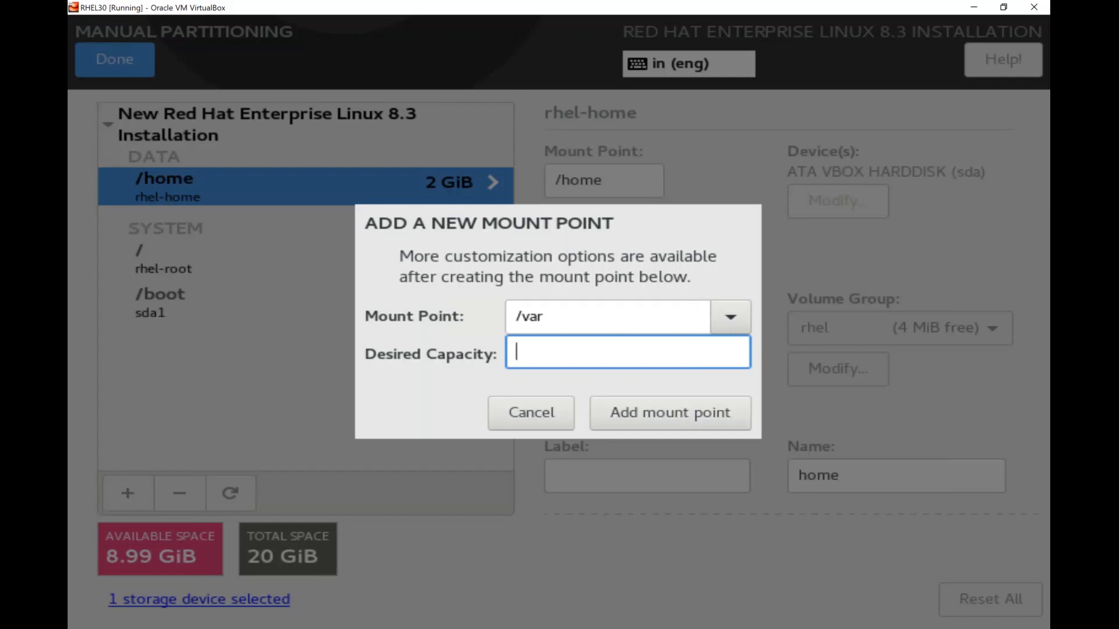
text(2G)
click(698, 417)
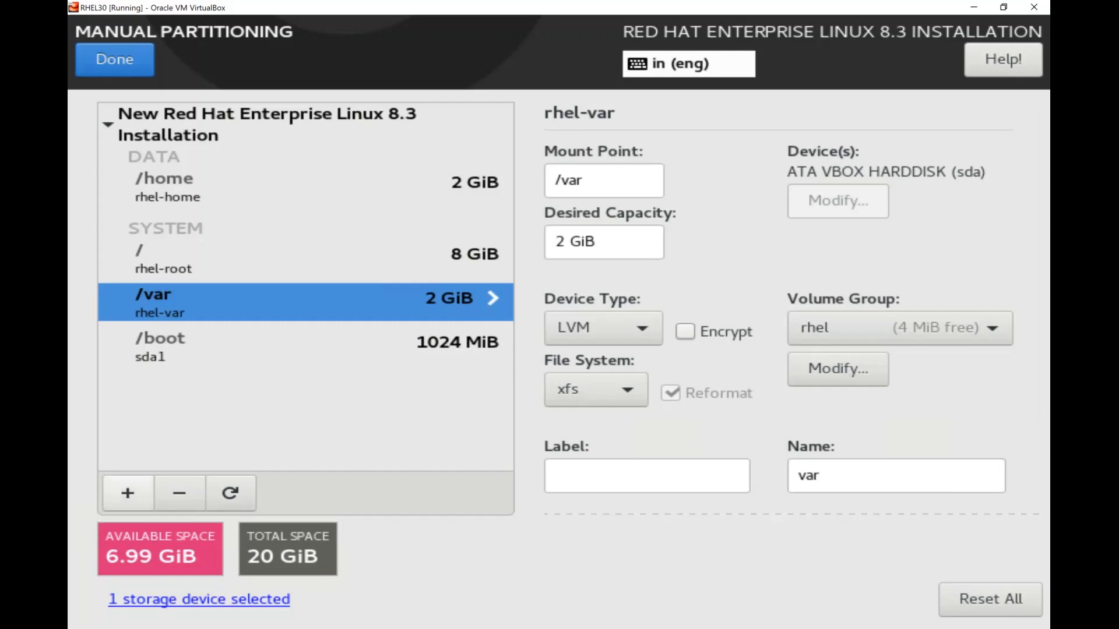
Add a swap mount point with 4G desired capacity, leaving 2.99 GiB free
click(128, 493)
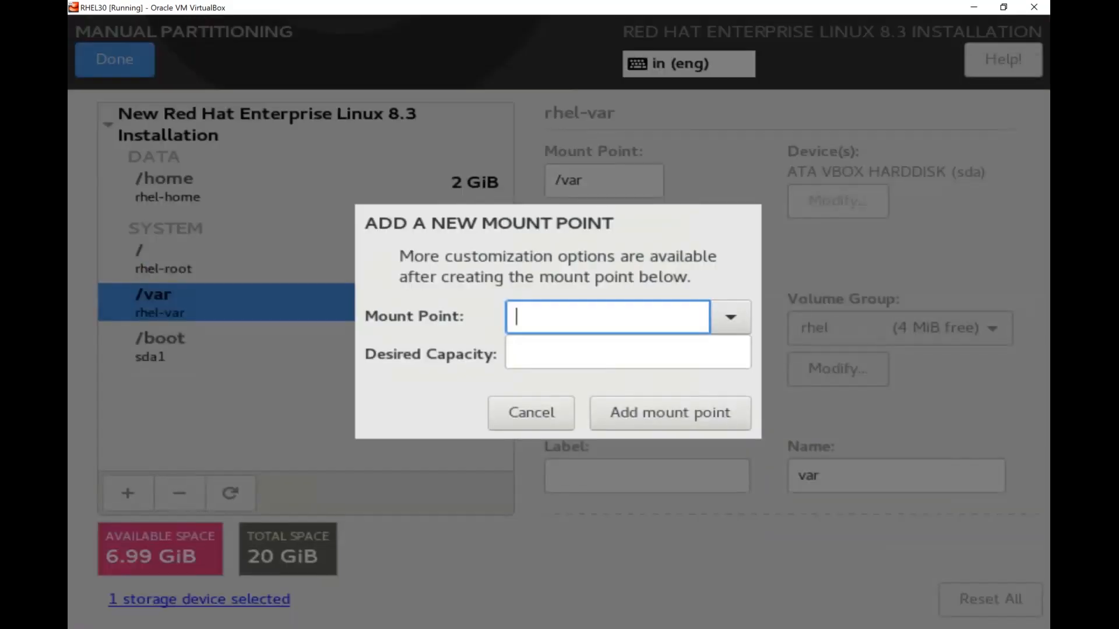
click(731, 317)
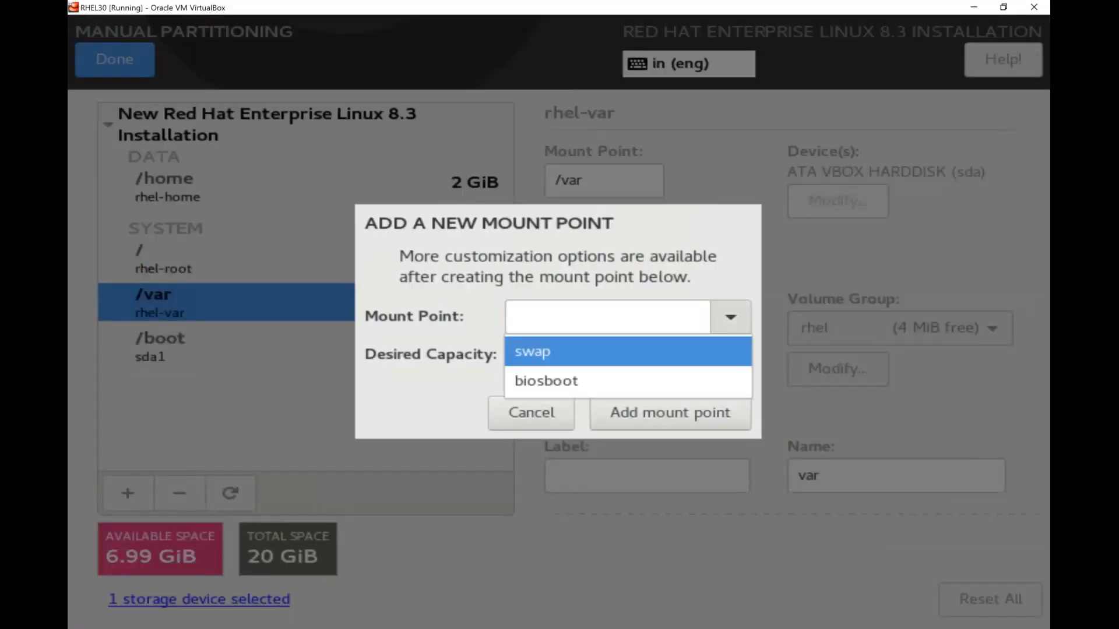
click(629, 351)
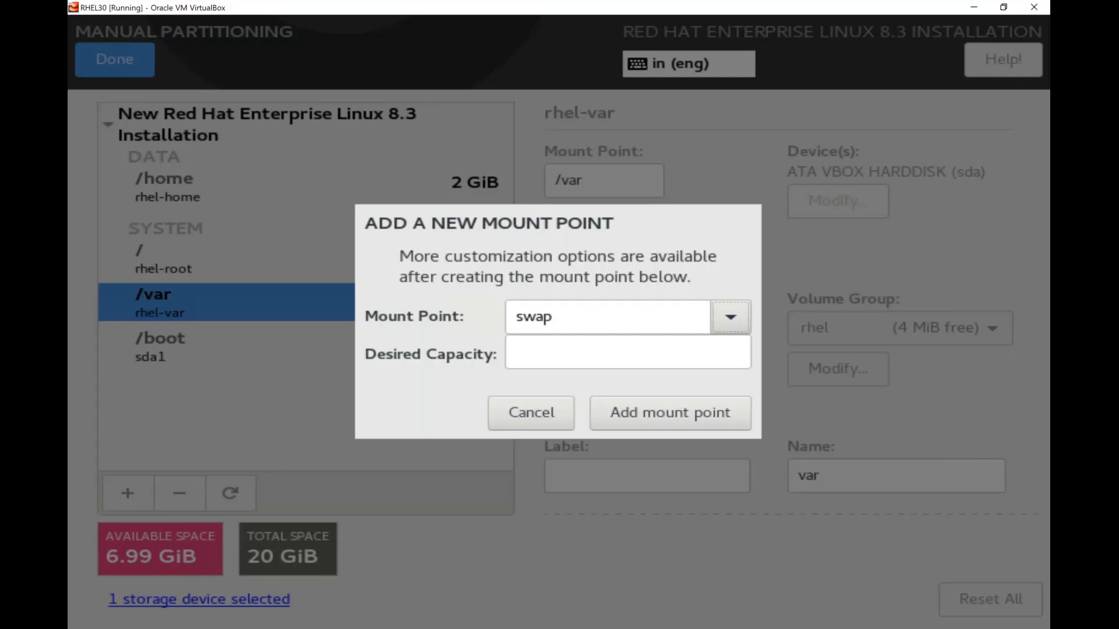
key(Tab)
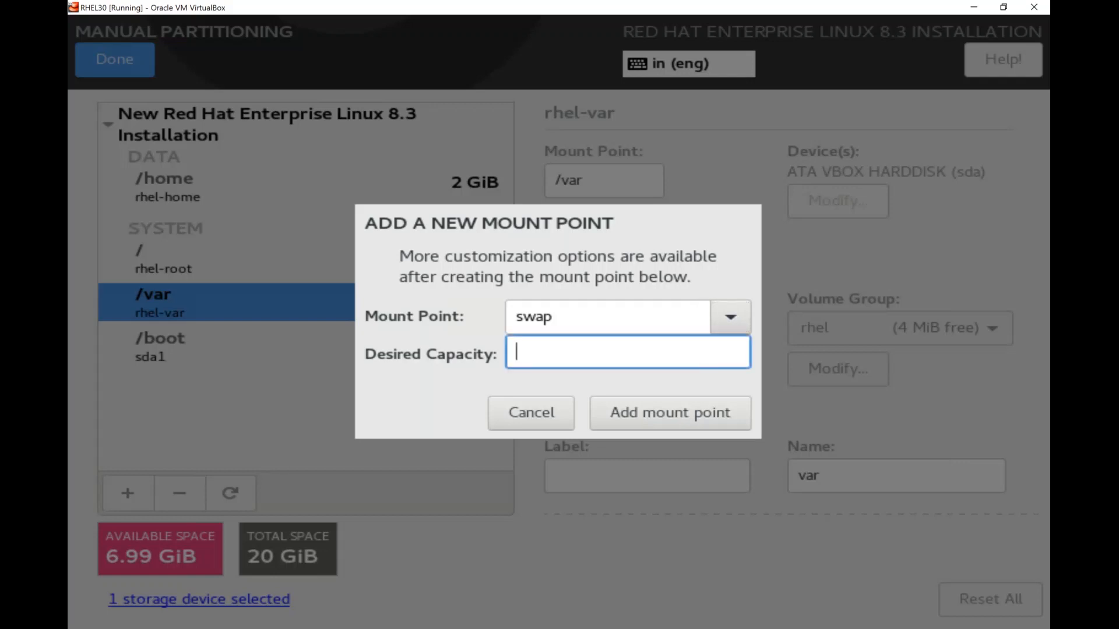
text(4G)
key(Tab)
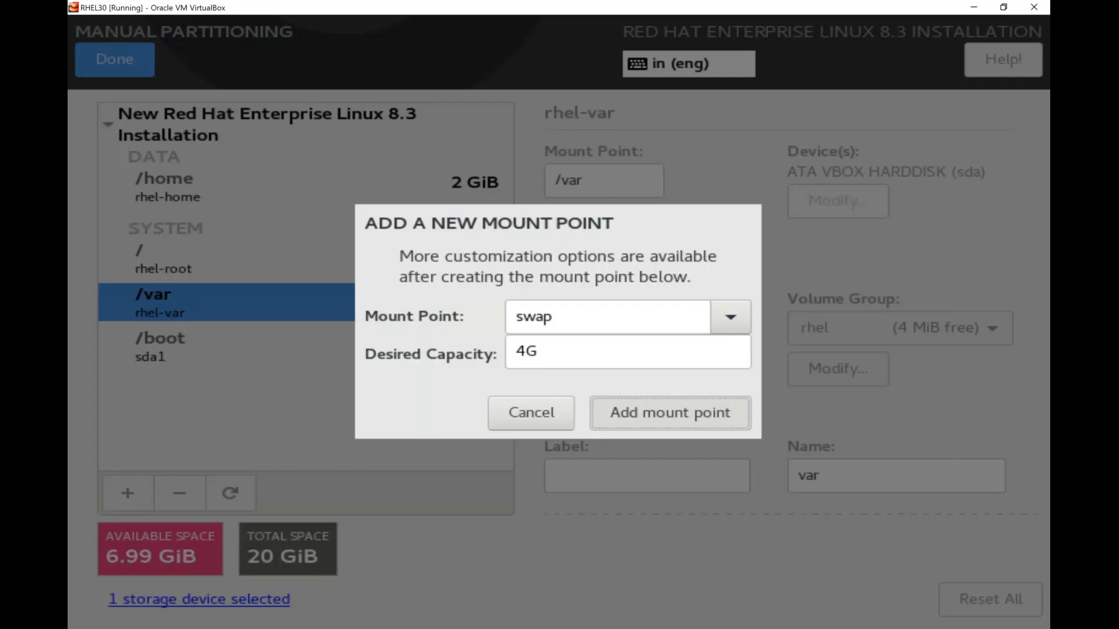
key(Return)
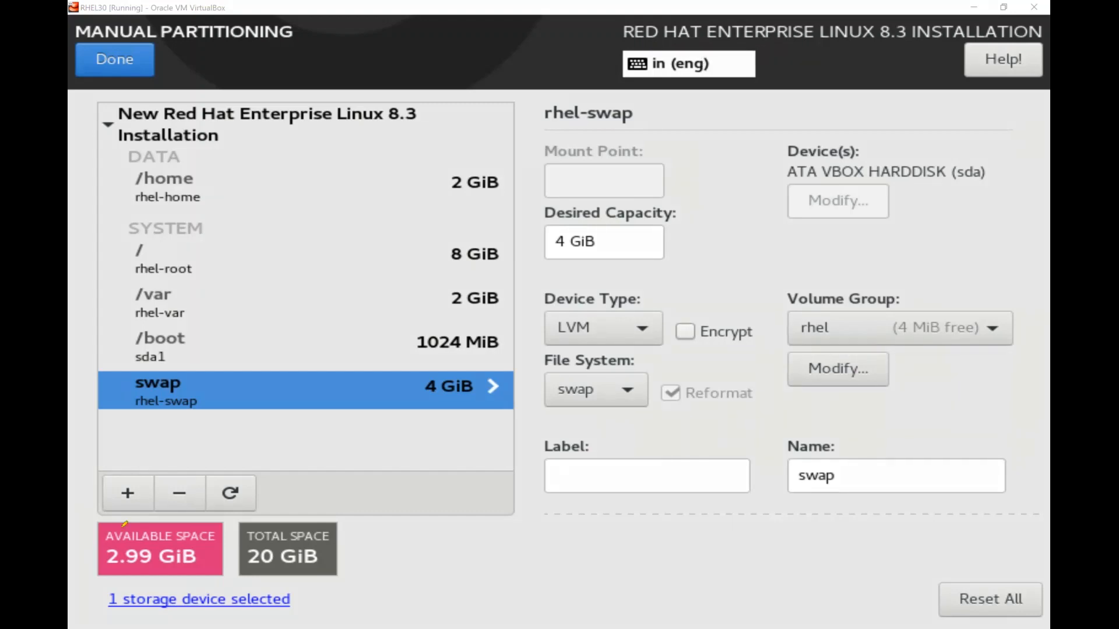
mouse_move(125, 524)
mouse_down()
mouse_move(73, 561)
mouse_move(113, 534)
mouse_up()
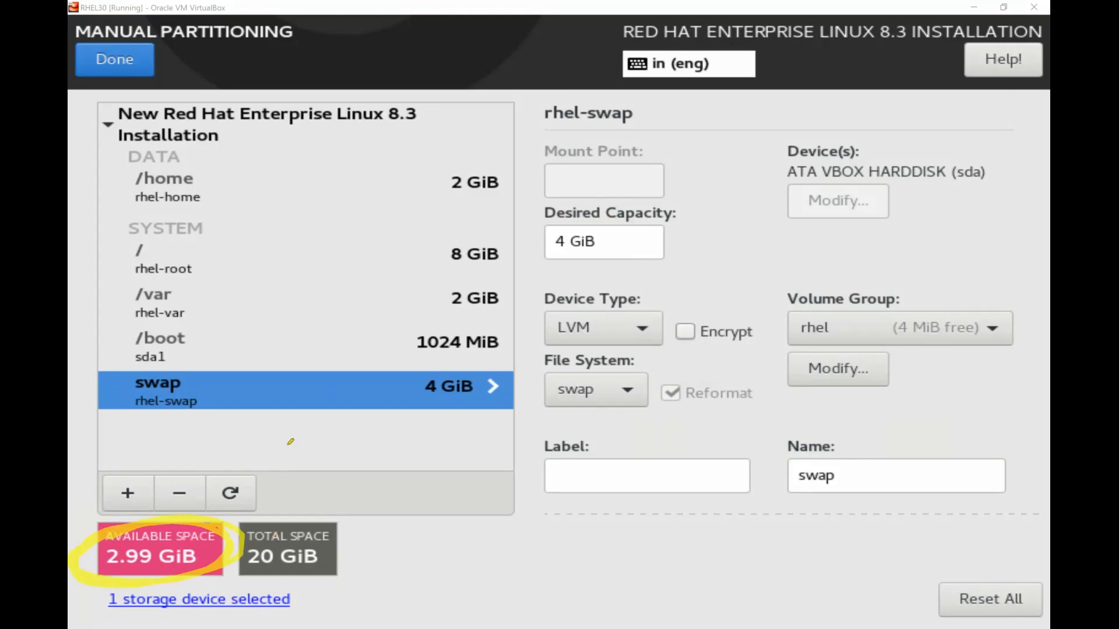
click(322, 522)
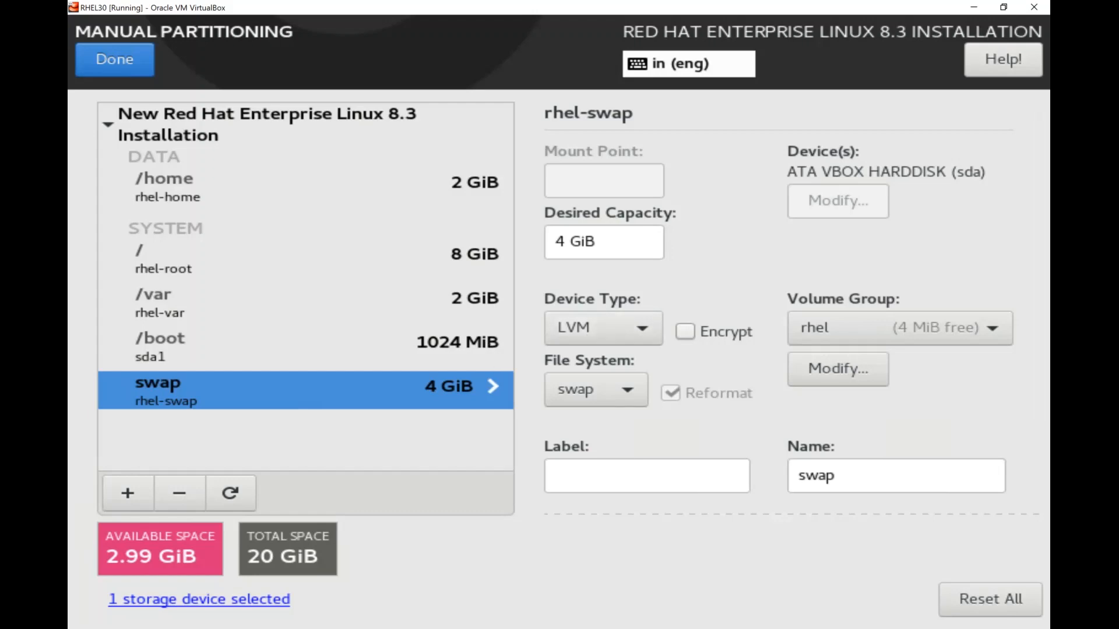
click(603, 328)
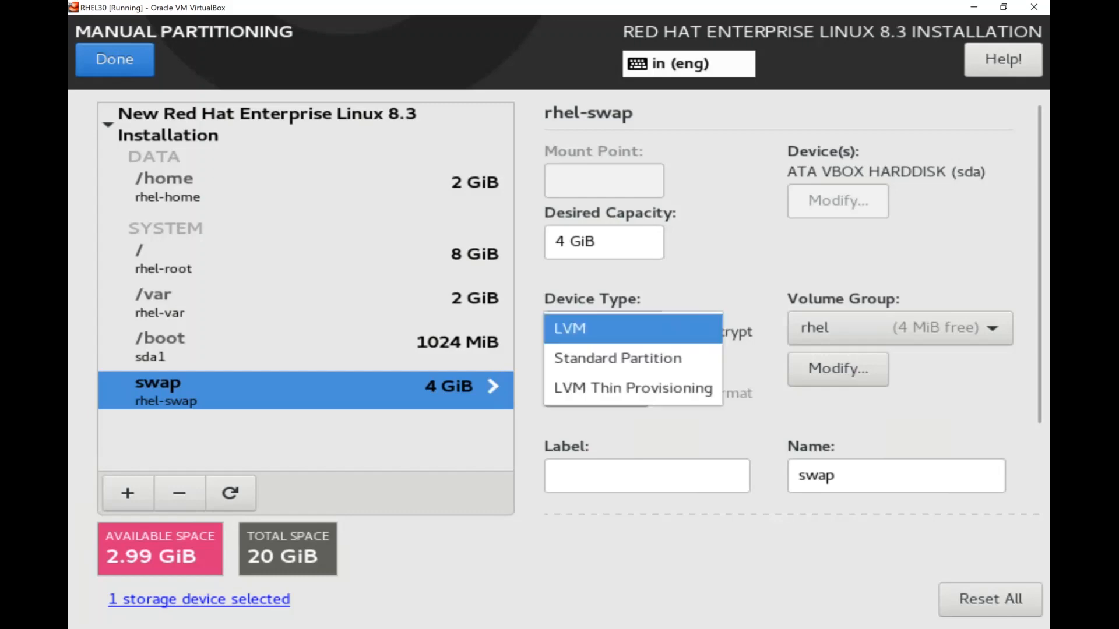
click(611, 357)
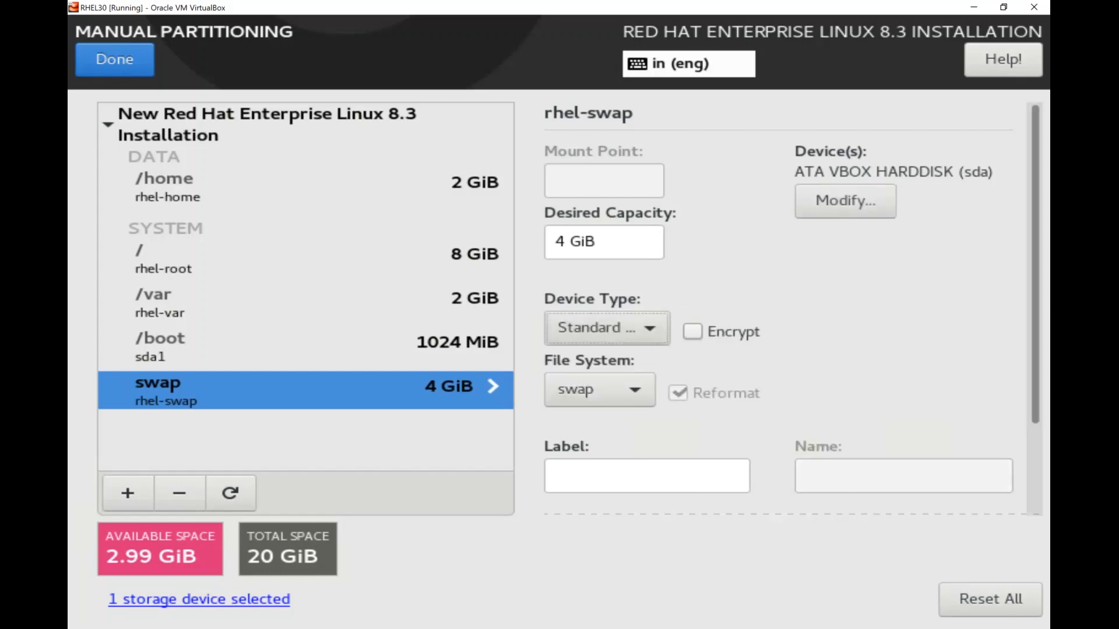
scroll(792, 309, down, 3)
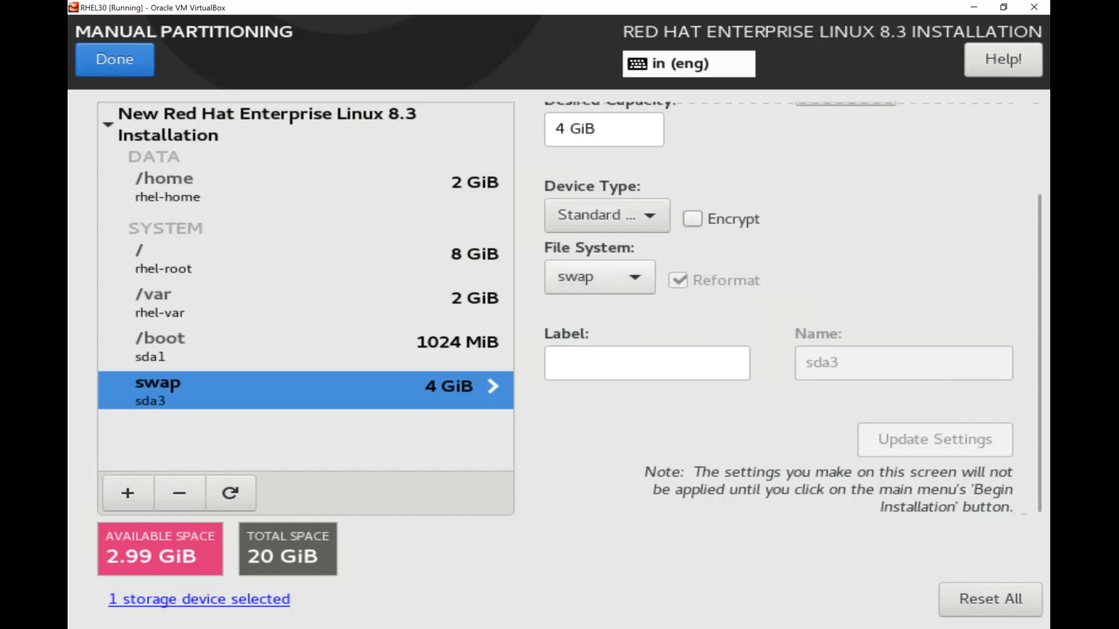
click(600, 278)
click(741, 263)
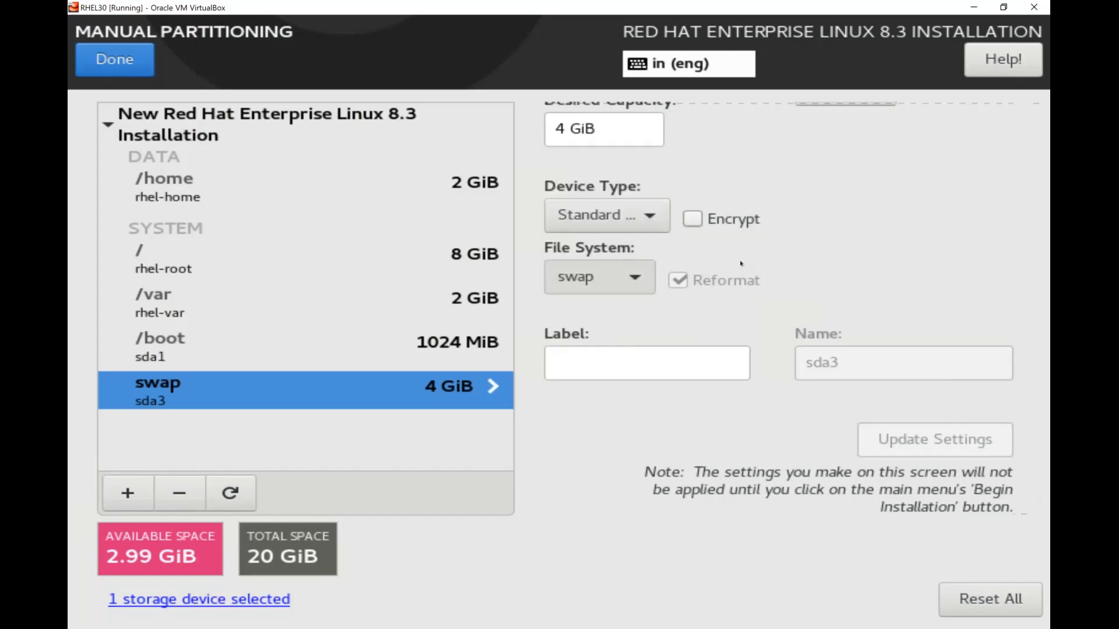
click(606, 216)
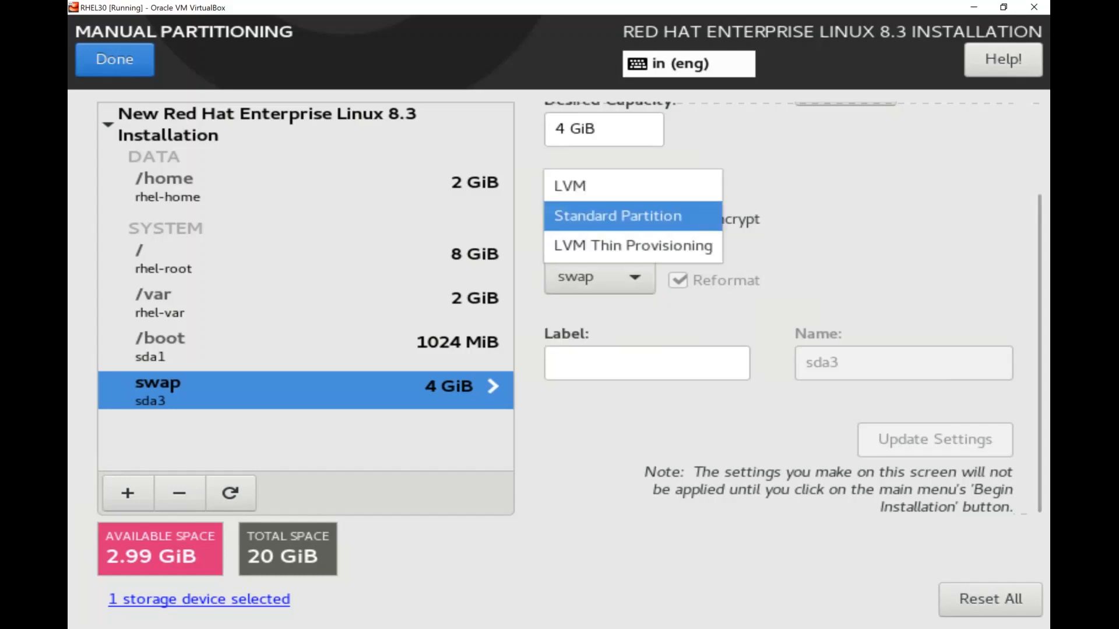
click(606, 187)
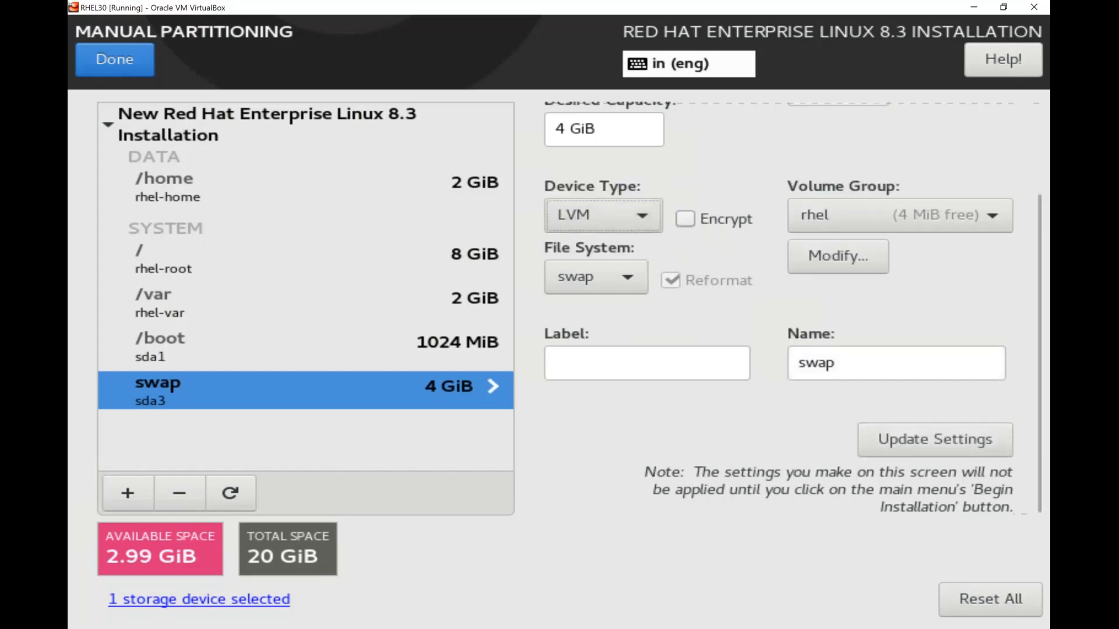
click(935, 440)
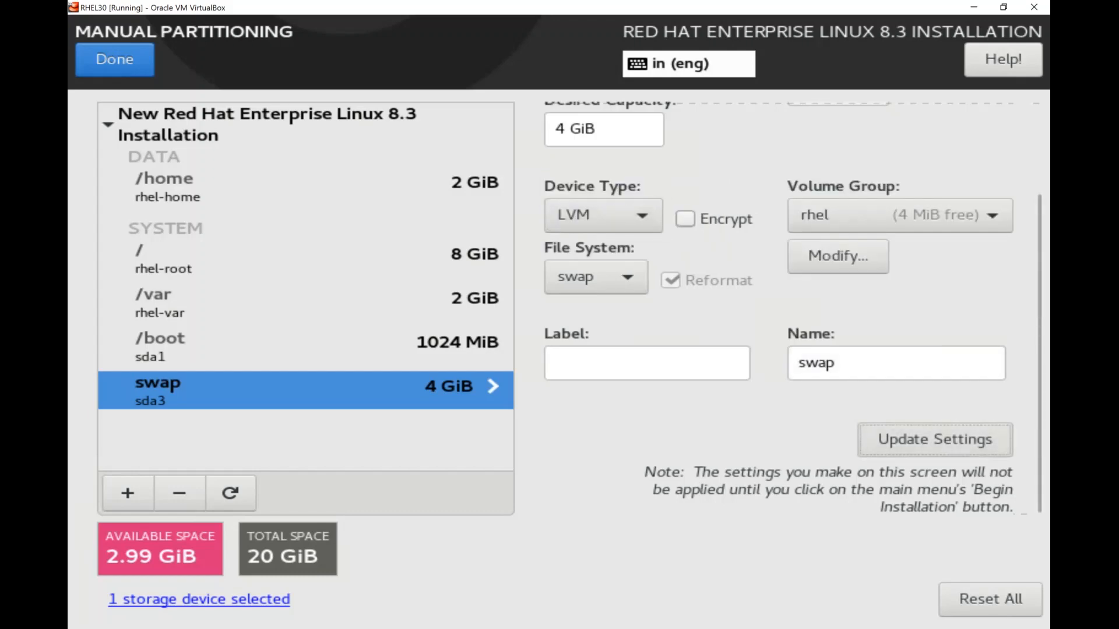
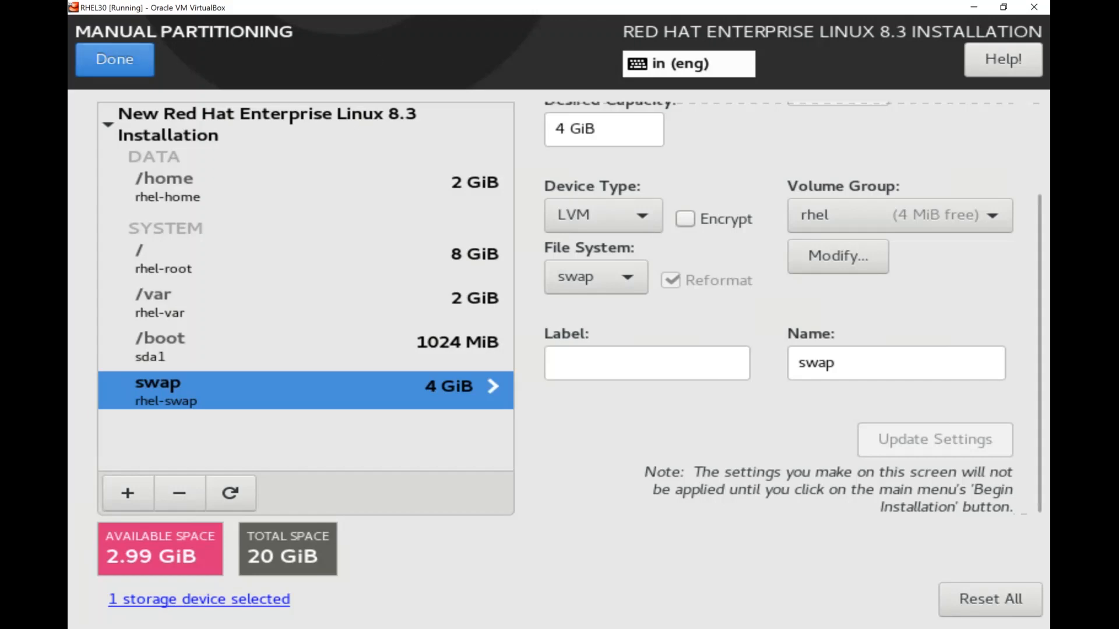
Finish the /home, /var and swap partition layout to bring up the Summary of Changes
click(129, 59)
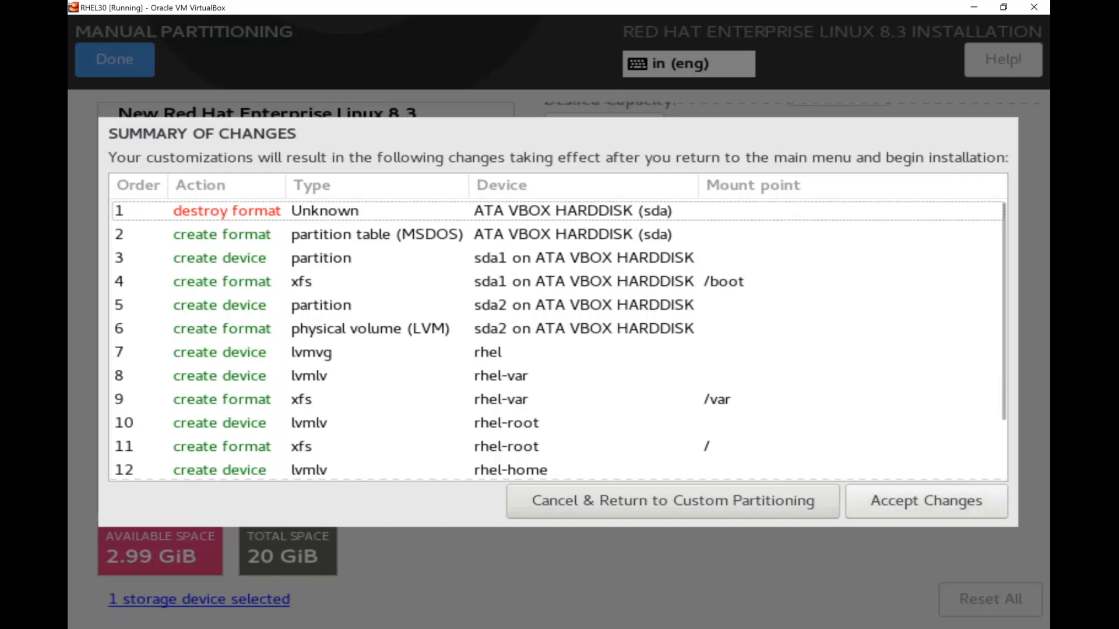
Accept the listed partitioning changes and go to the Network & Host Name settings
click(927, 501)
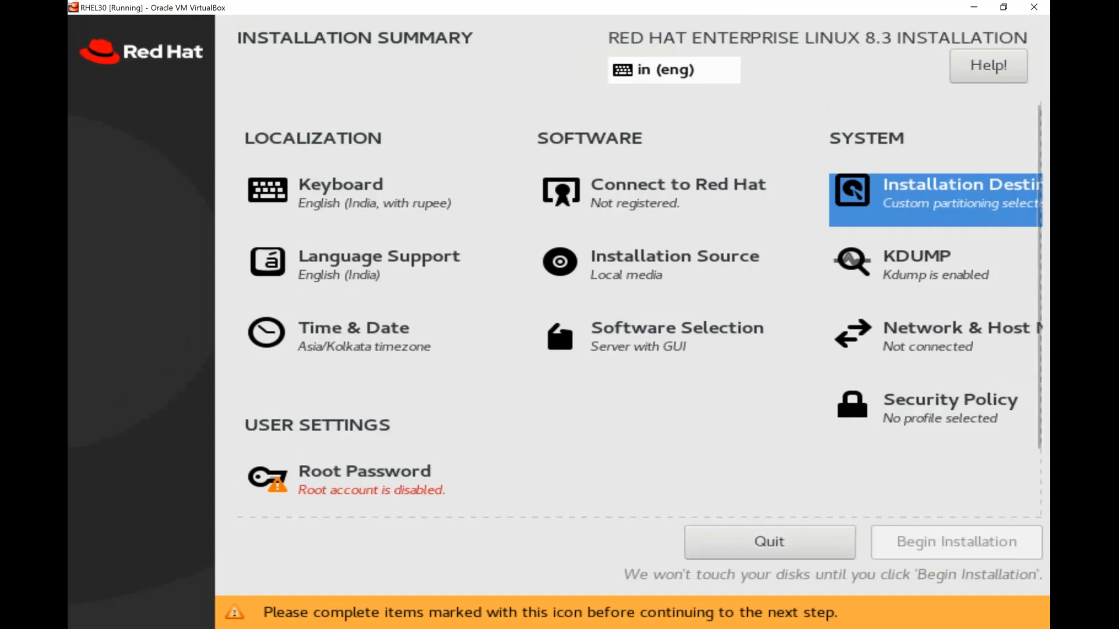
key(Down)
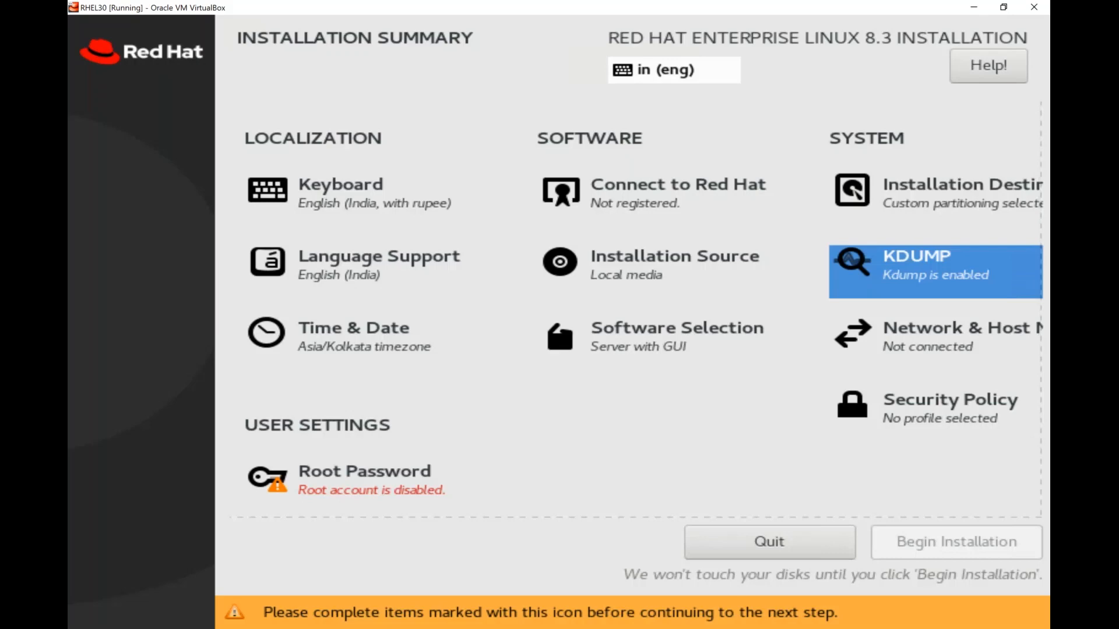
key(Down)
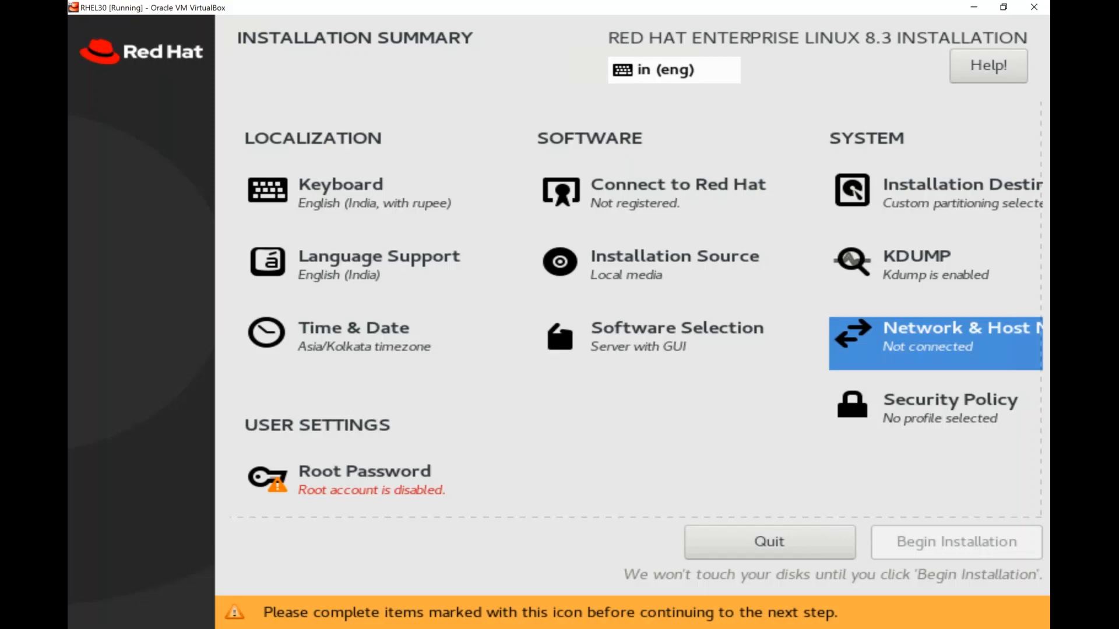
key(Return)
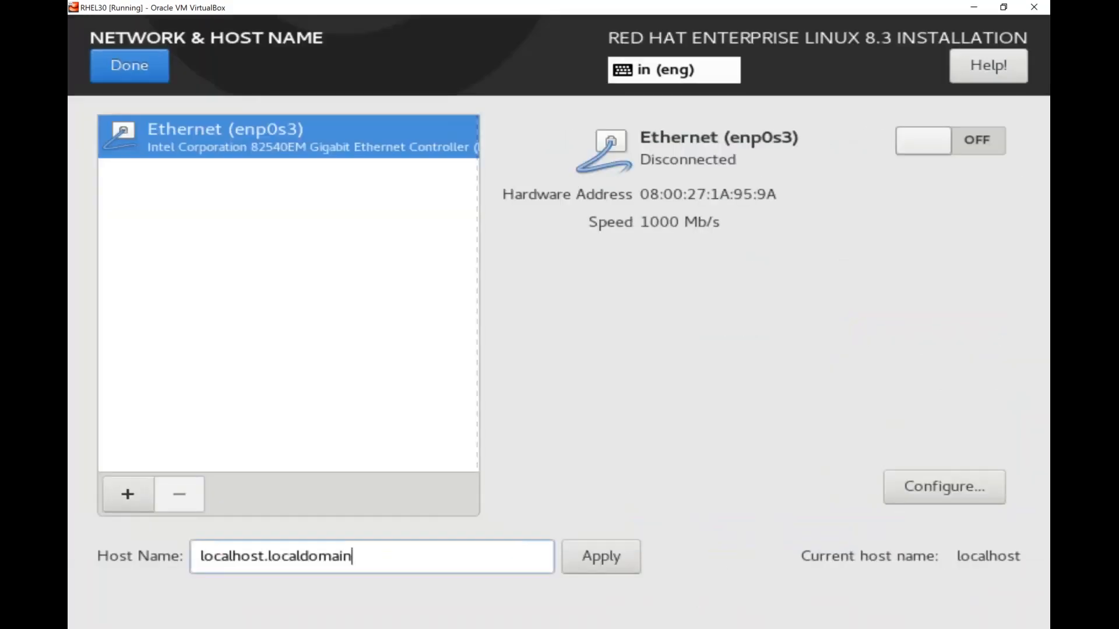
Replace the host name with mlinux30, apply it, and open the enp0s3 connection editor
key(ctrl+shift+Left)
key(BackSpace)
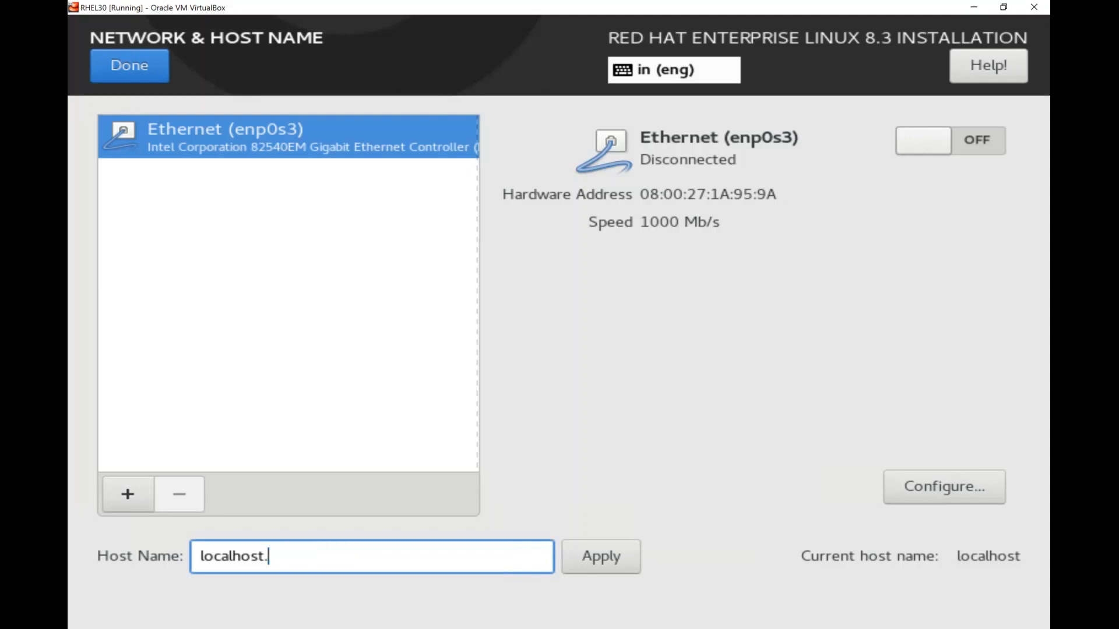
key(BackSpace)
key(BackSpace)
key(BackSpace)
key(BackSpace)
key(BackSpace)
key(BackSpace)
key(BackSpace)
key(BackSpace)
key(BackSpace)
key(BackSpace)
text(mlinux30)
key(Tab)
key(Return)
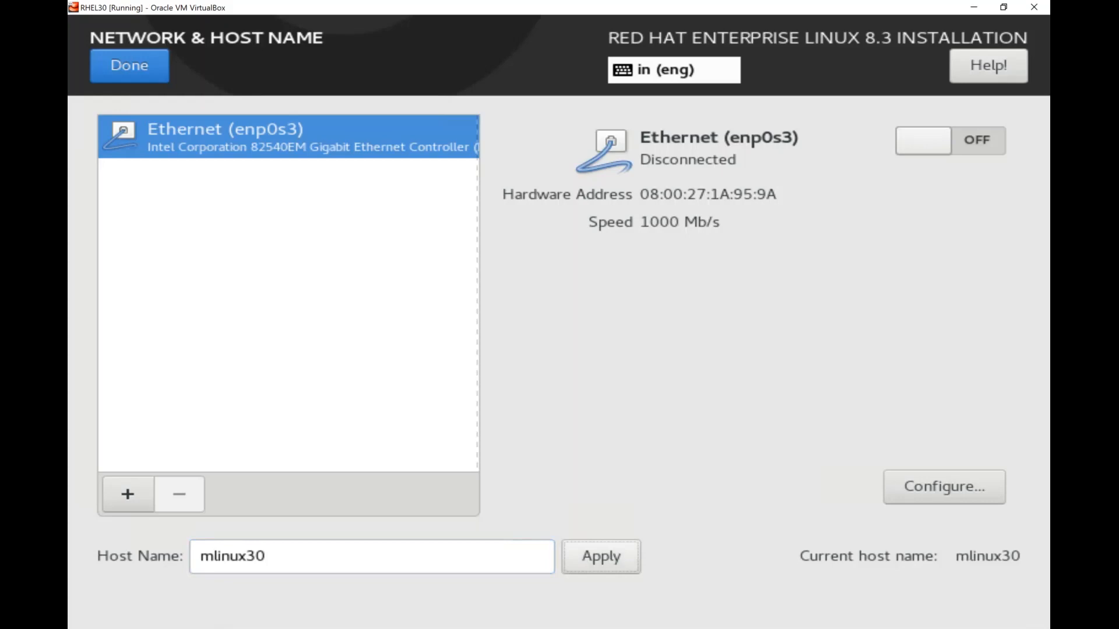
click(905, 499)
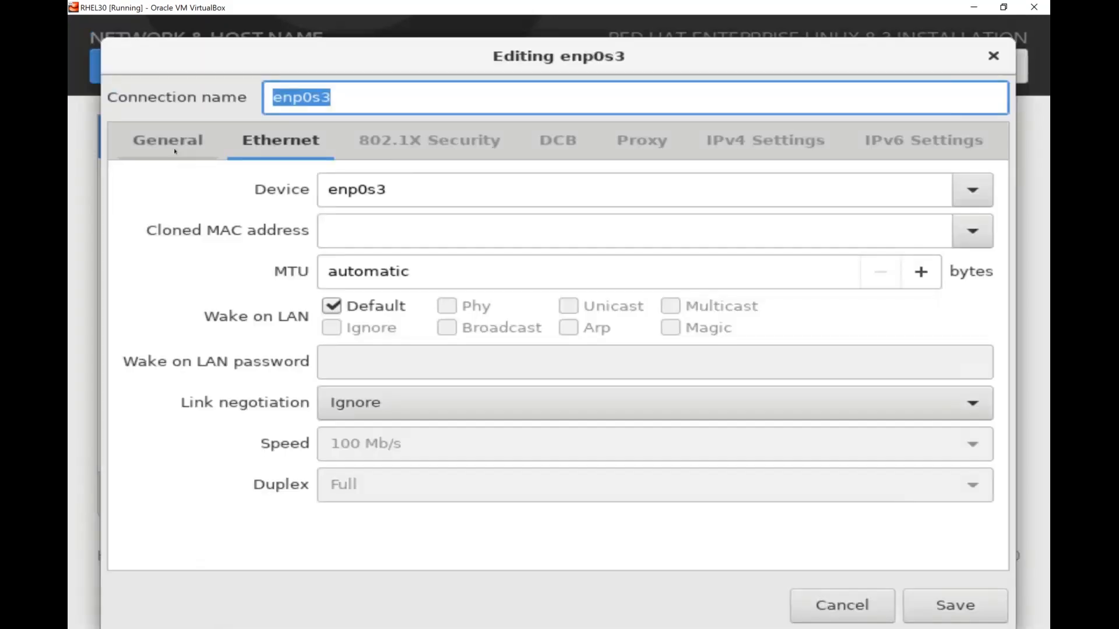
Enable 'Connect automatically with priority' for enp0s3 and view its IPv4 settings
click(175, 151)
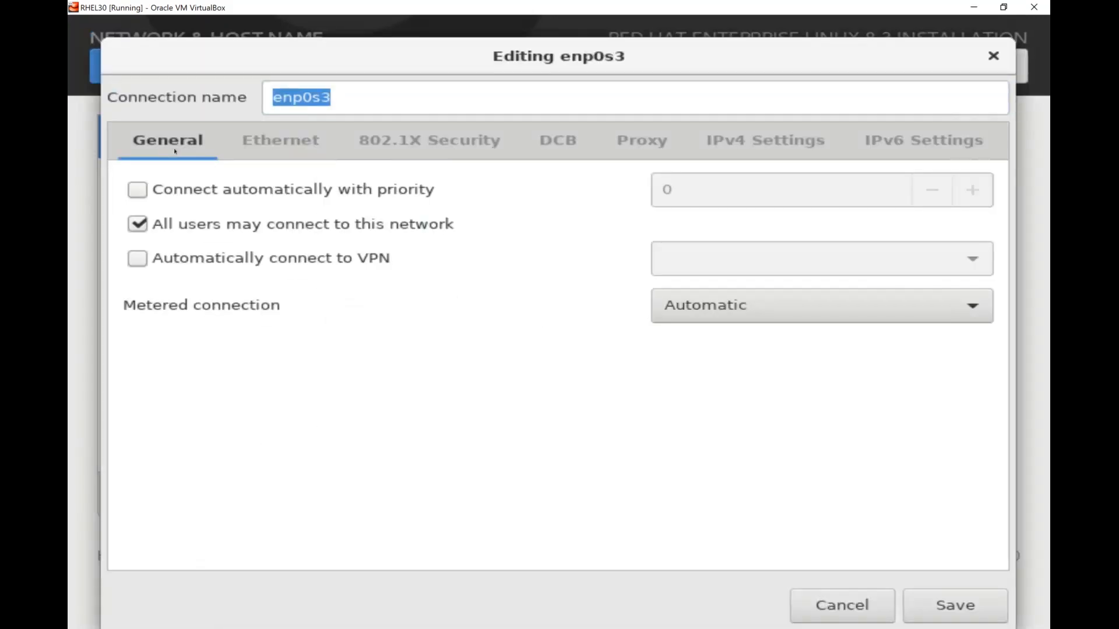
click(137, 190)
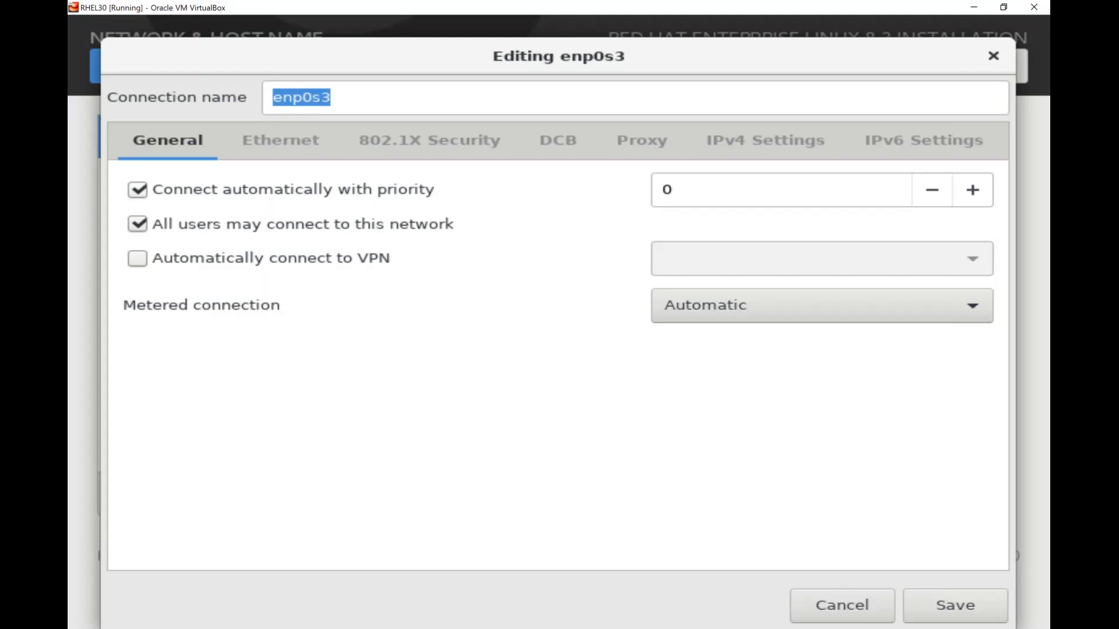
click(757, 153)
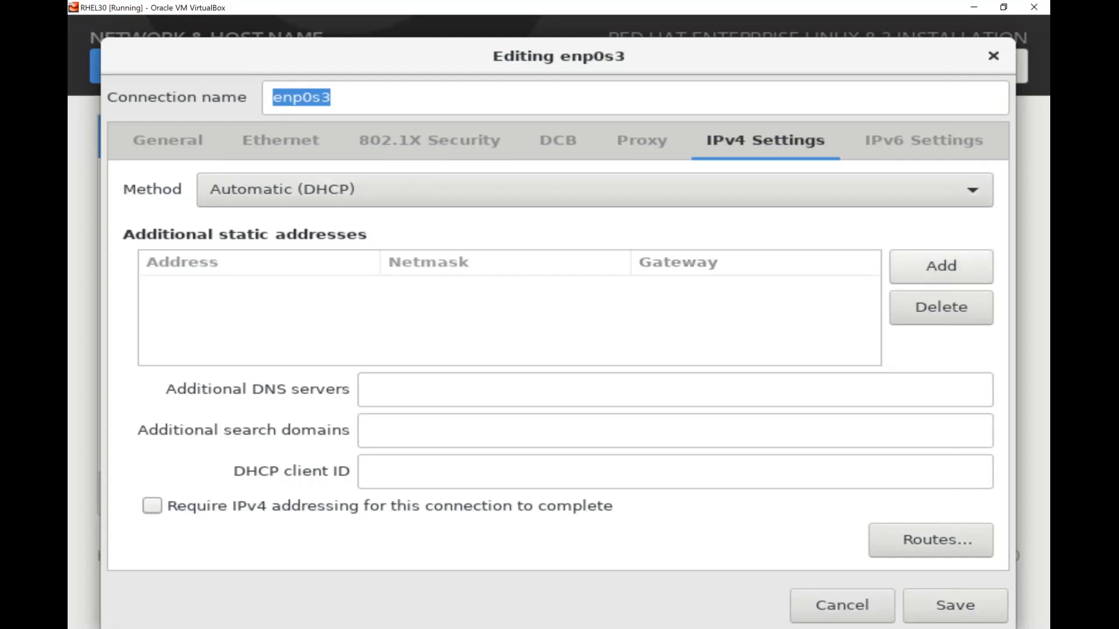
Add static address 192.168.10.30 with netmask 24 to enp0s3 and save the connection
click(941, 265)
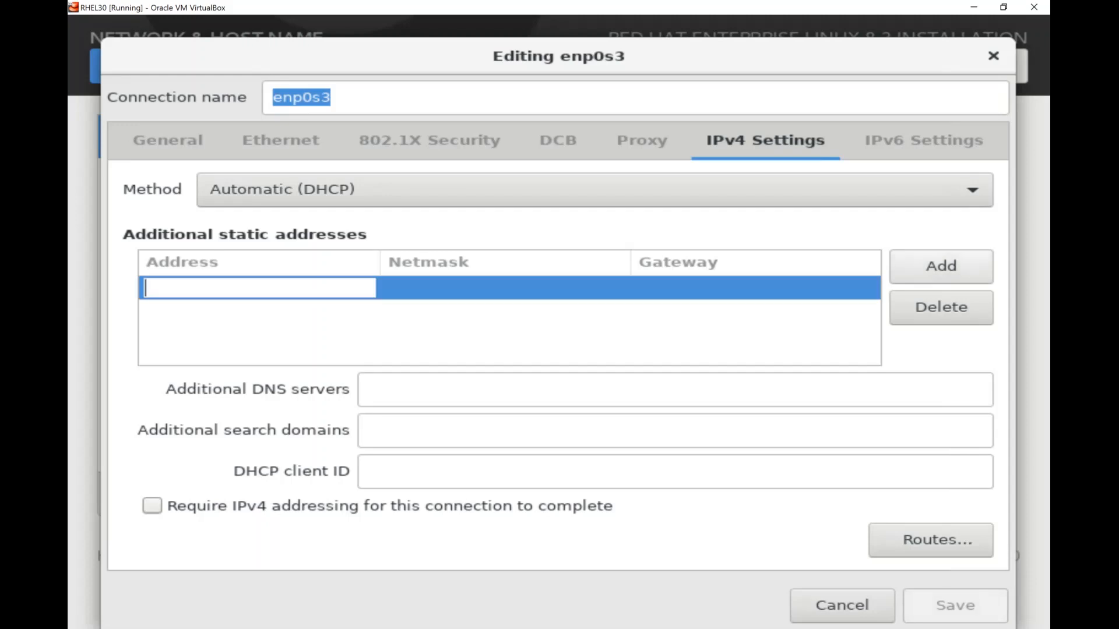
text(192)
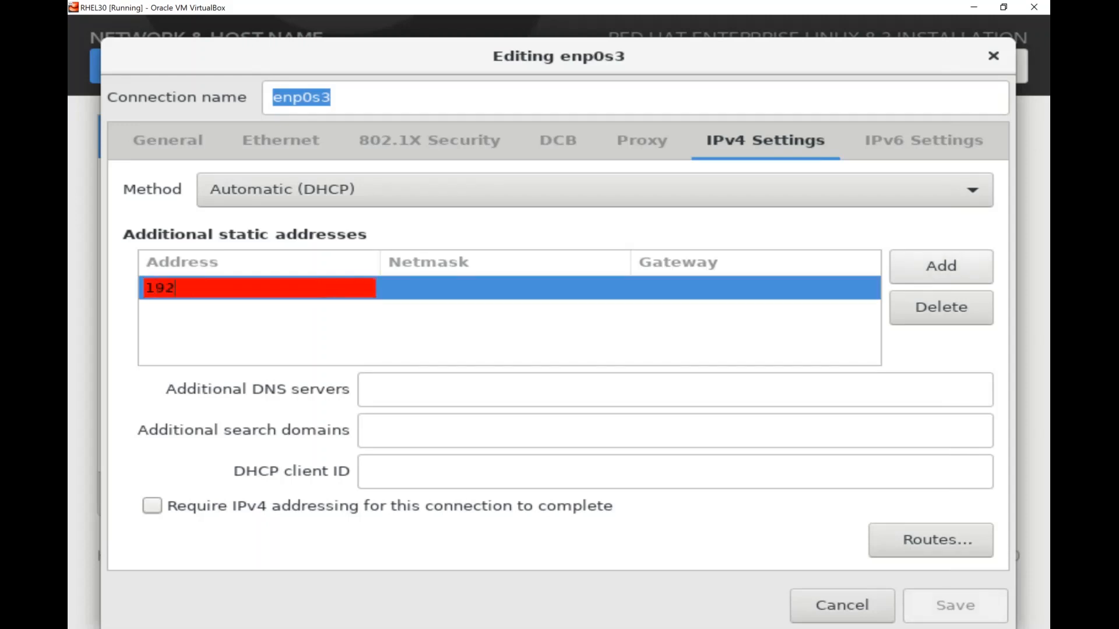
text(.168.10.30)
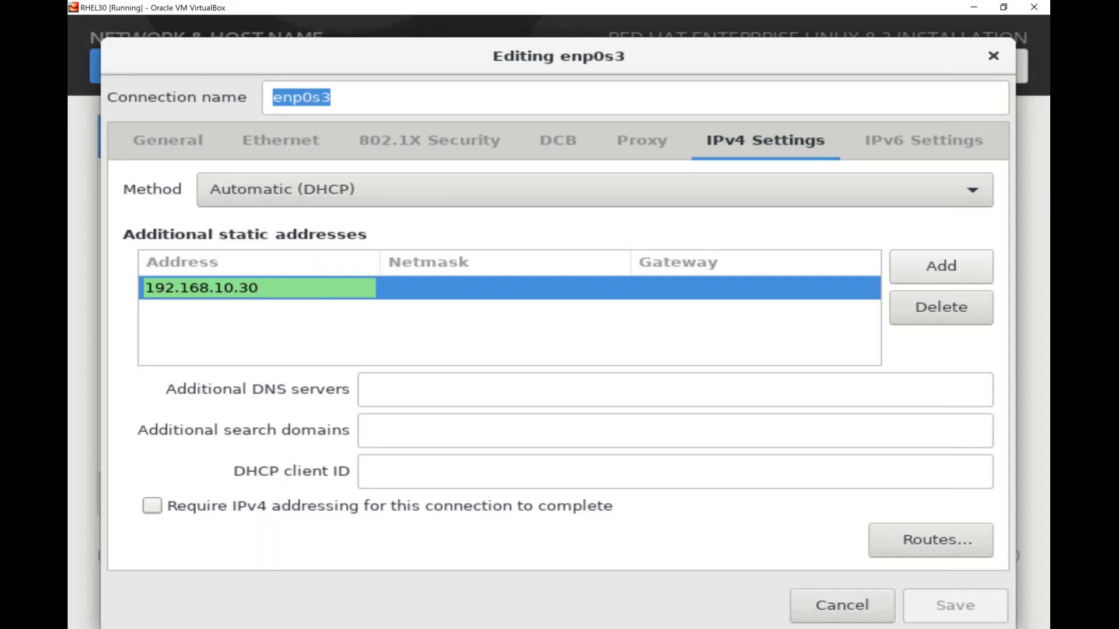
key(Tab)
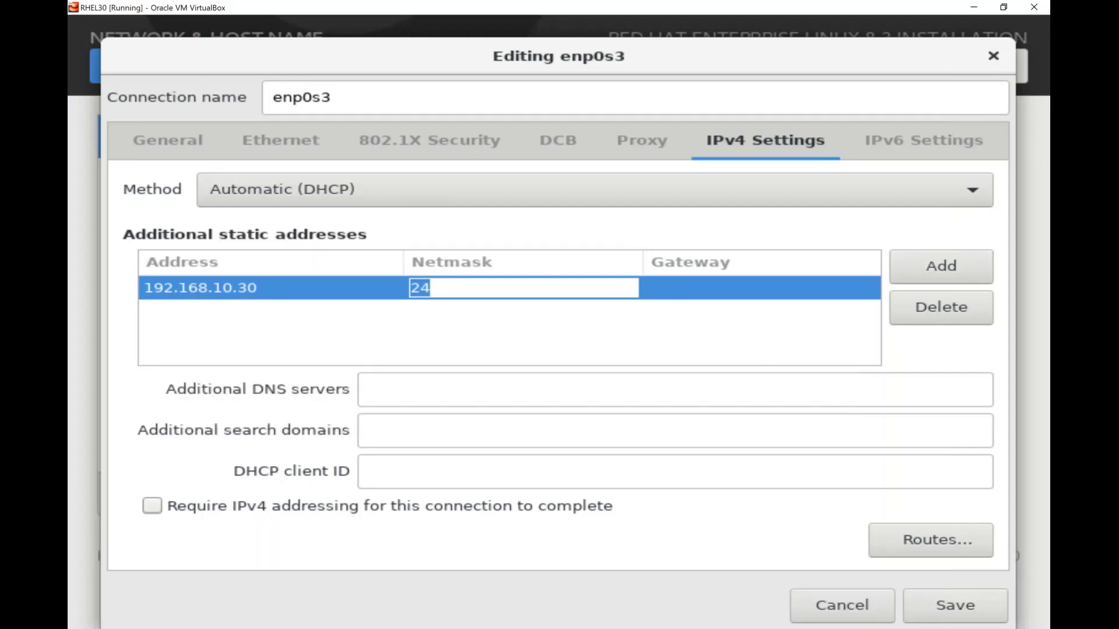
click(954, 606)
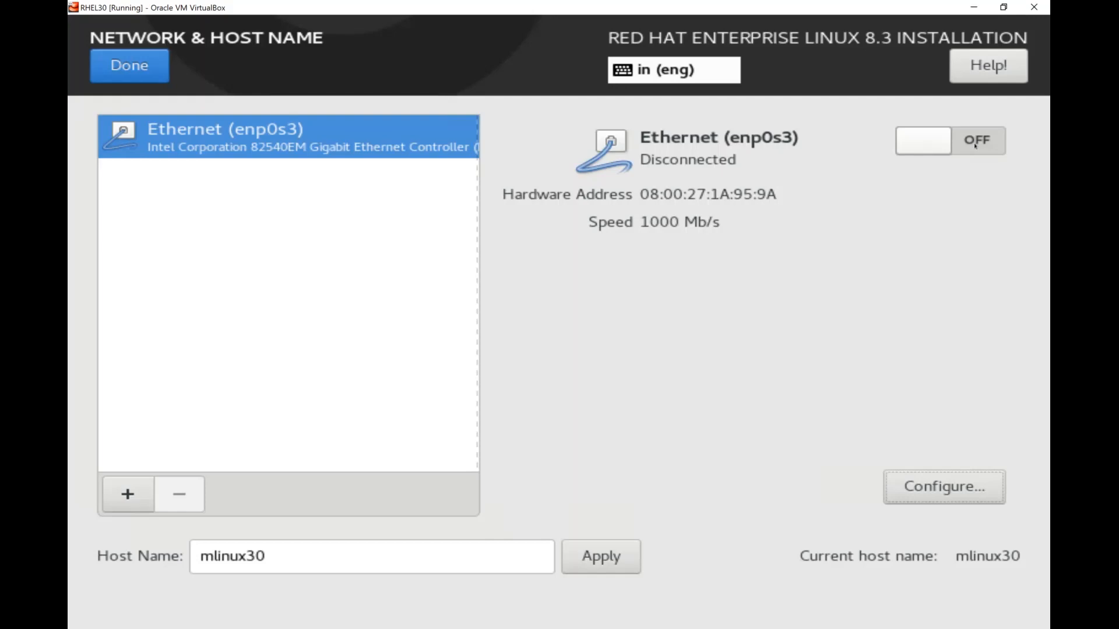
Switch the enp0s3 Ethernet connection on to check its addressing, then off again
click(975, 145)
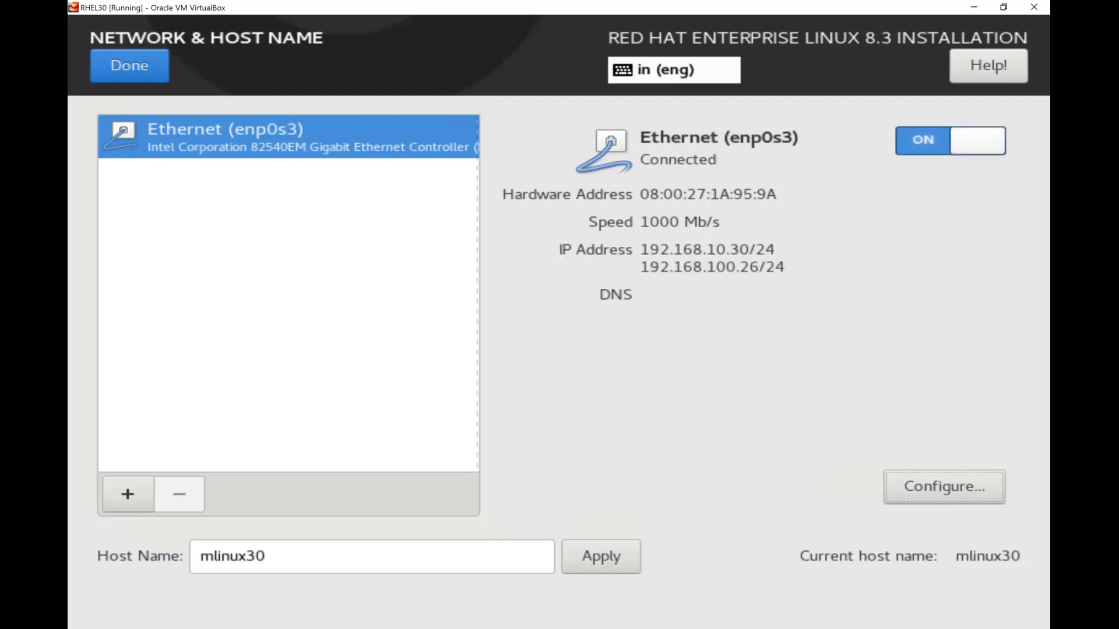
click(932, 141)
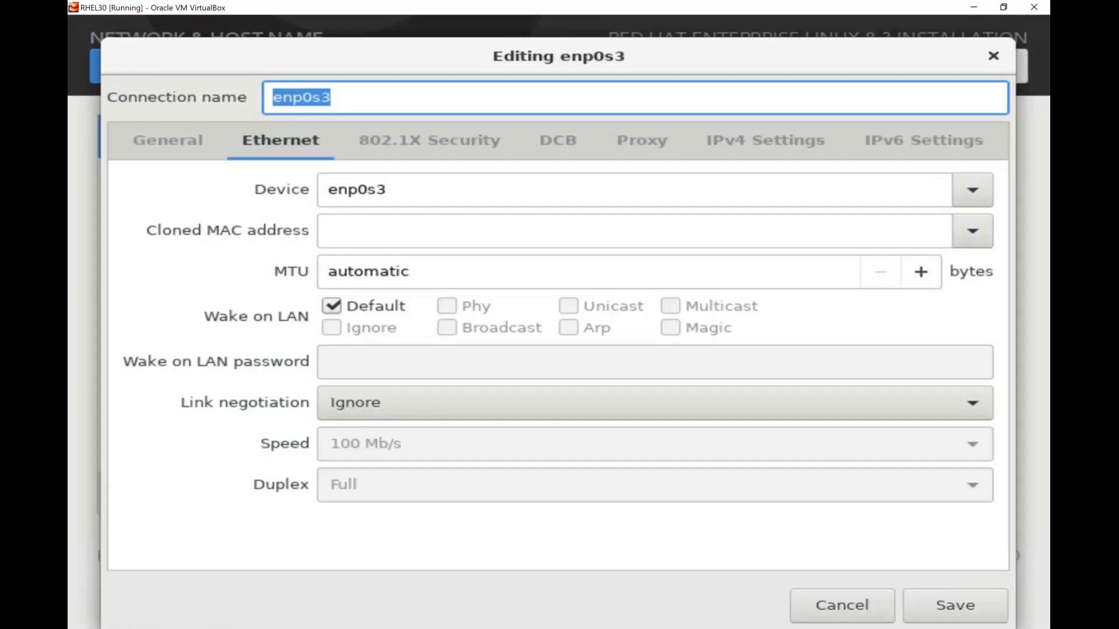
Change the enp0s3 IPv4 method to Manual, keeping the 192.168.10.30/24 address
click(772, 150)
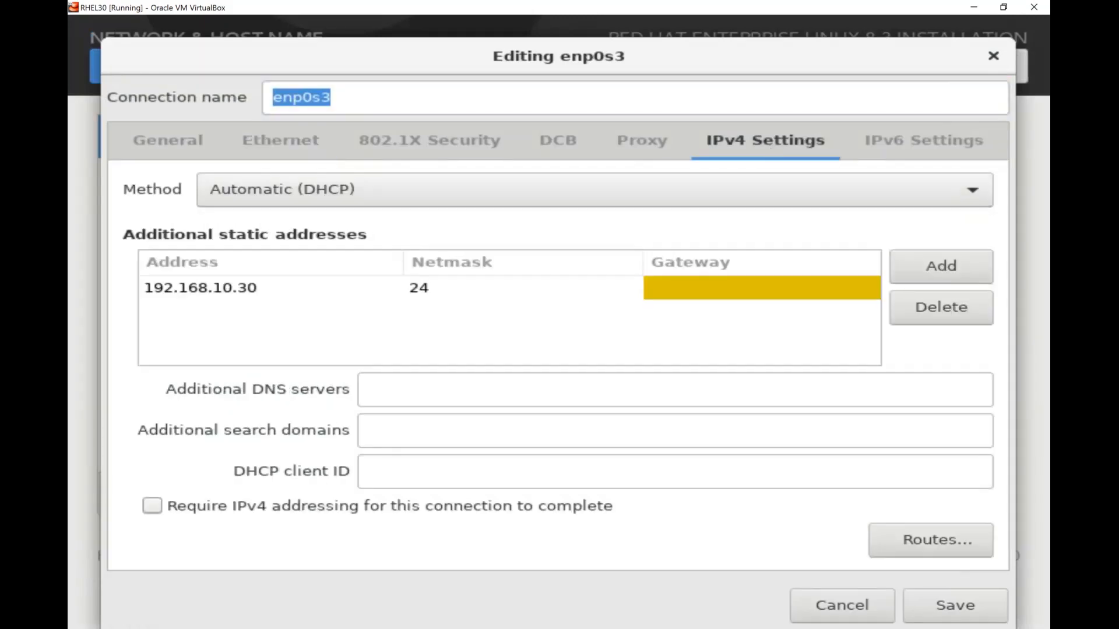
click(266, 201)
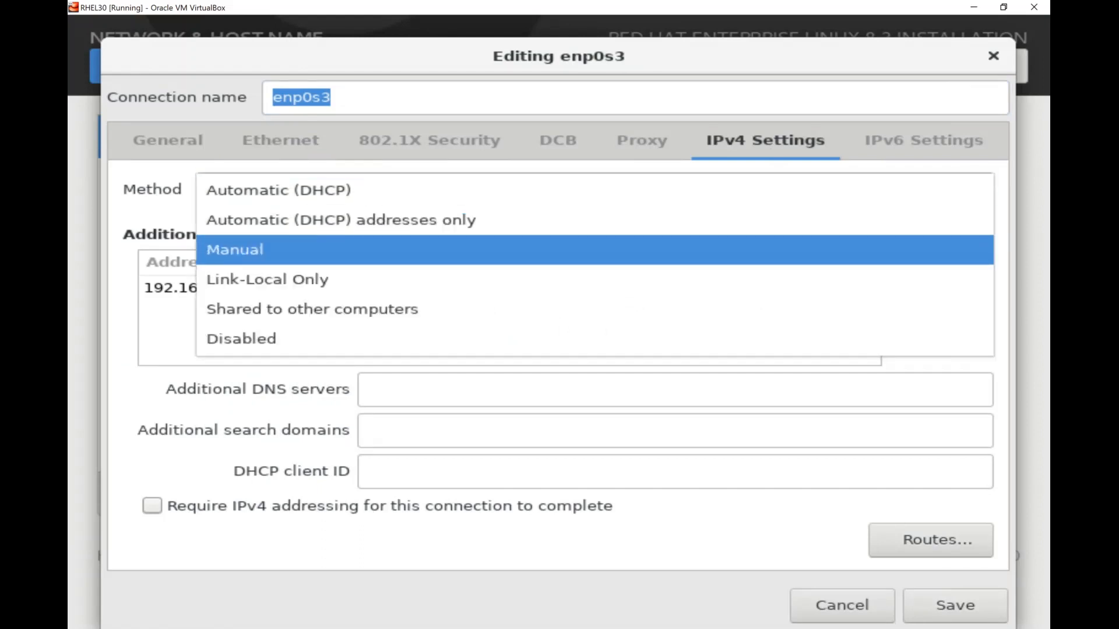
key(Return)
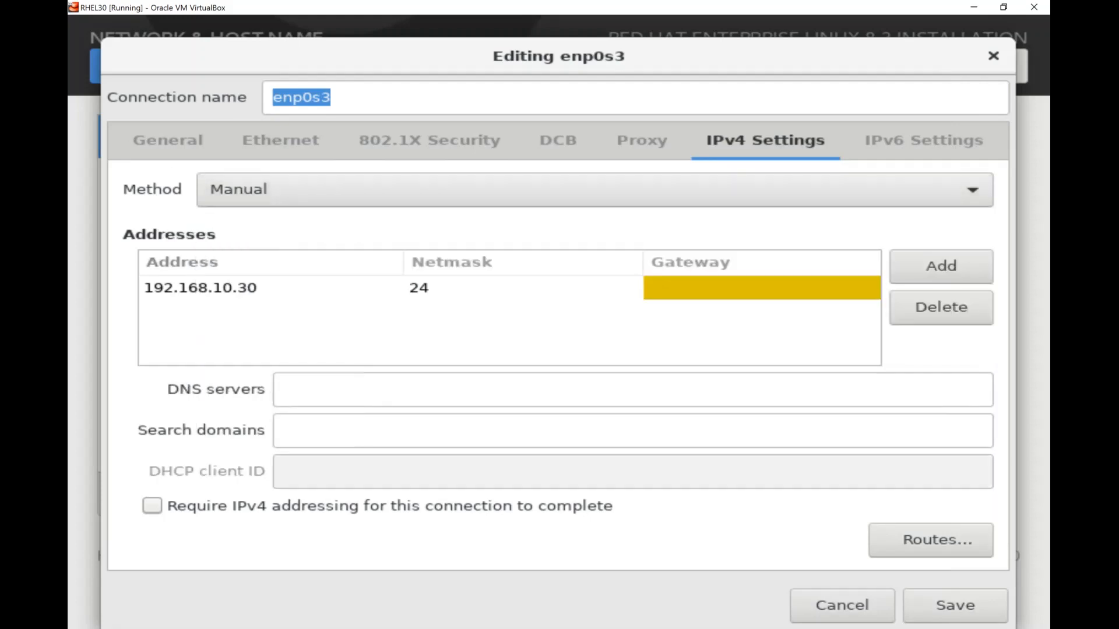
click(168, 141)
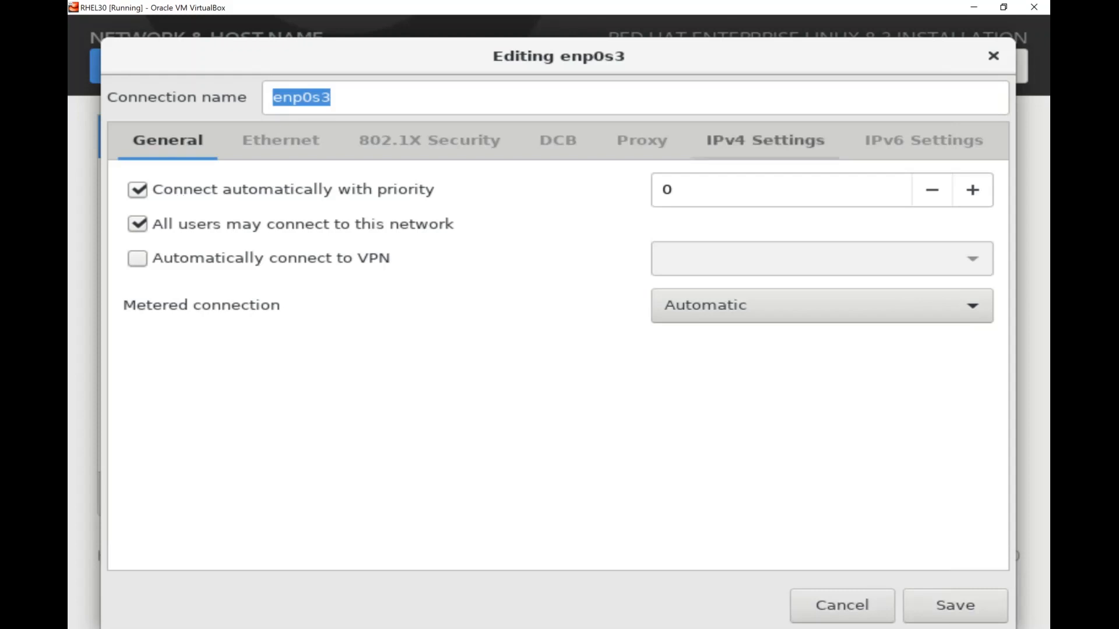
click(766, 141)
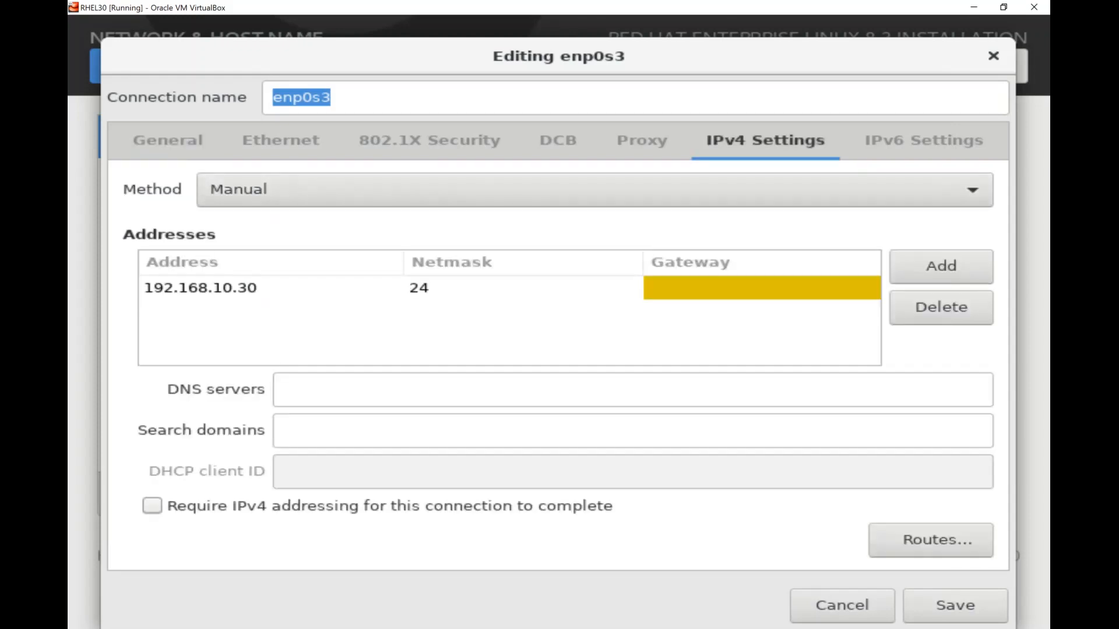
click(594, 190)
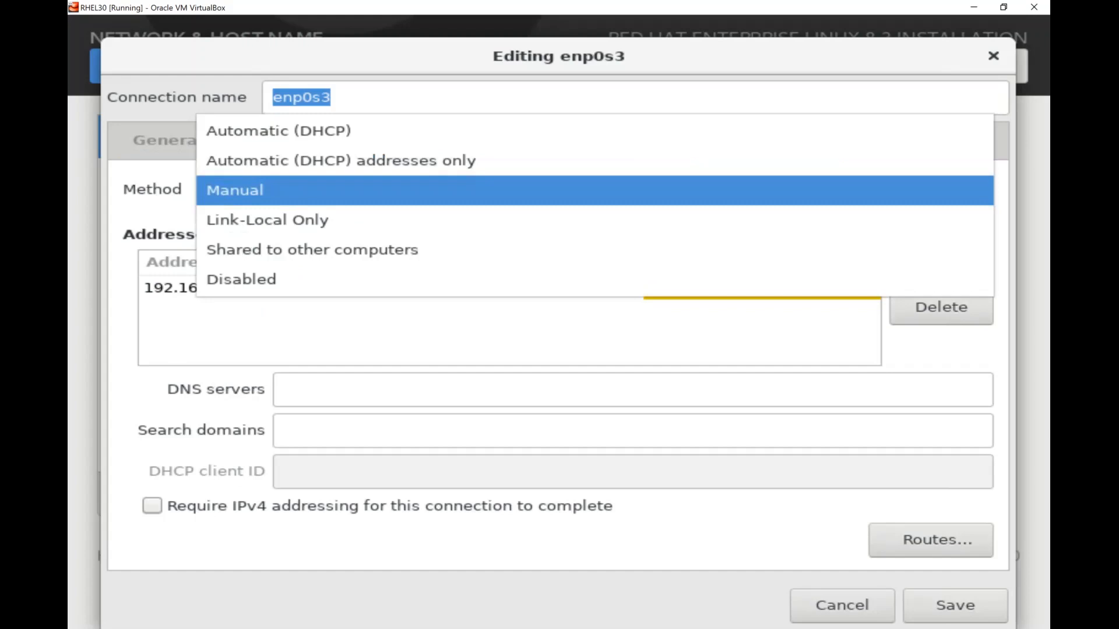
click(595, 190)
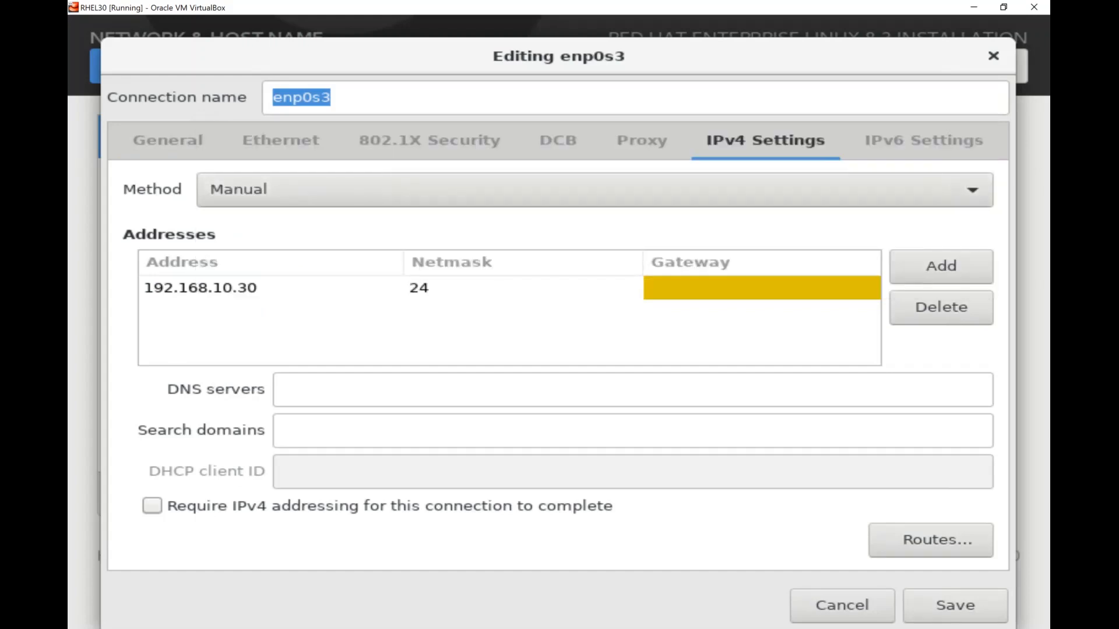
Save the Manual IPv4 settings for enp0s3, then bring up the Windows Run box
click(955, 606)
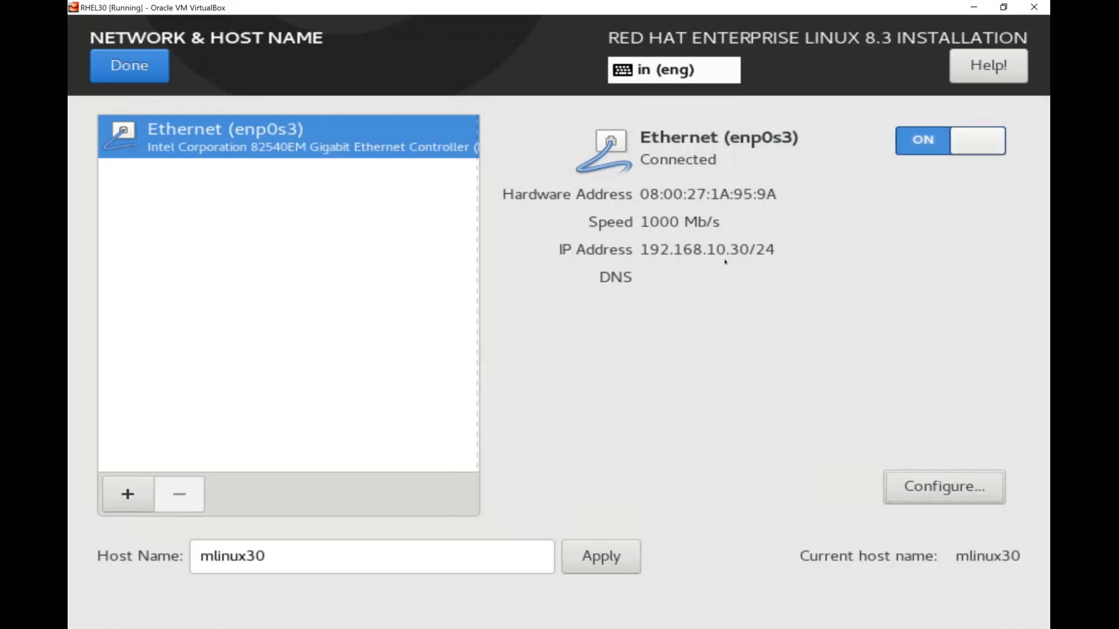
key(super+r)
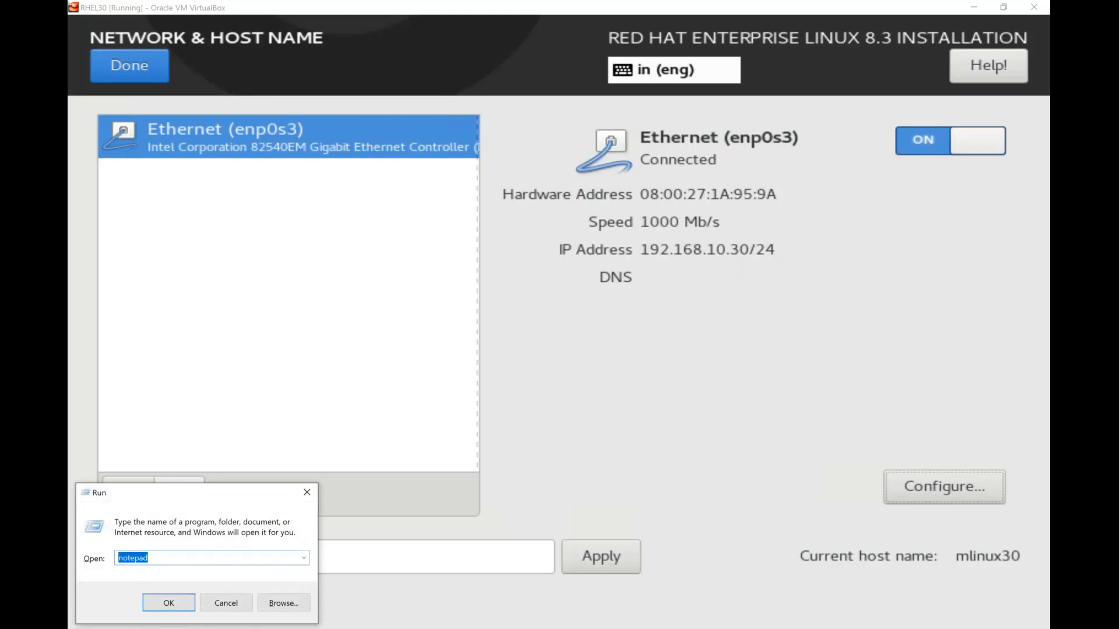
Run 'ping -t 192.168.10.30' to confirm the VM's new address replies
text(ping )
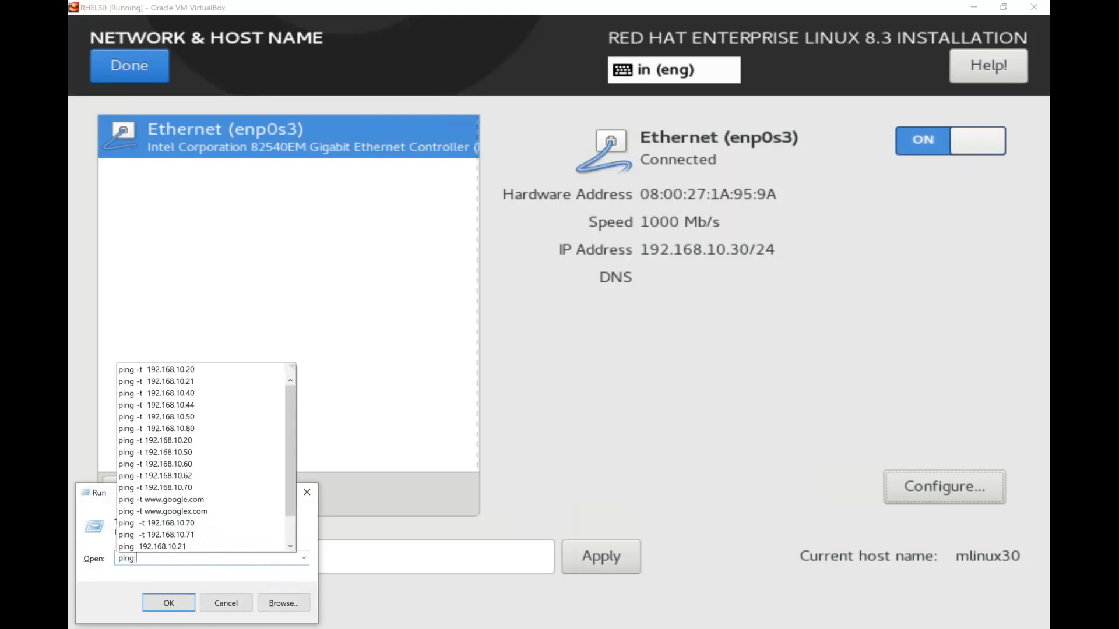
text(-t 192)
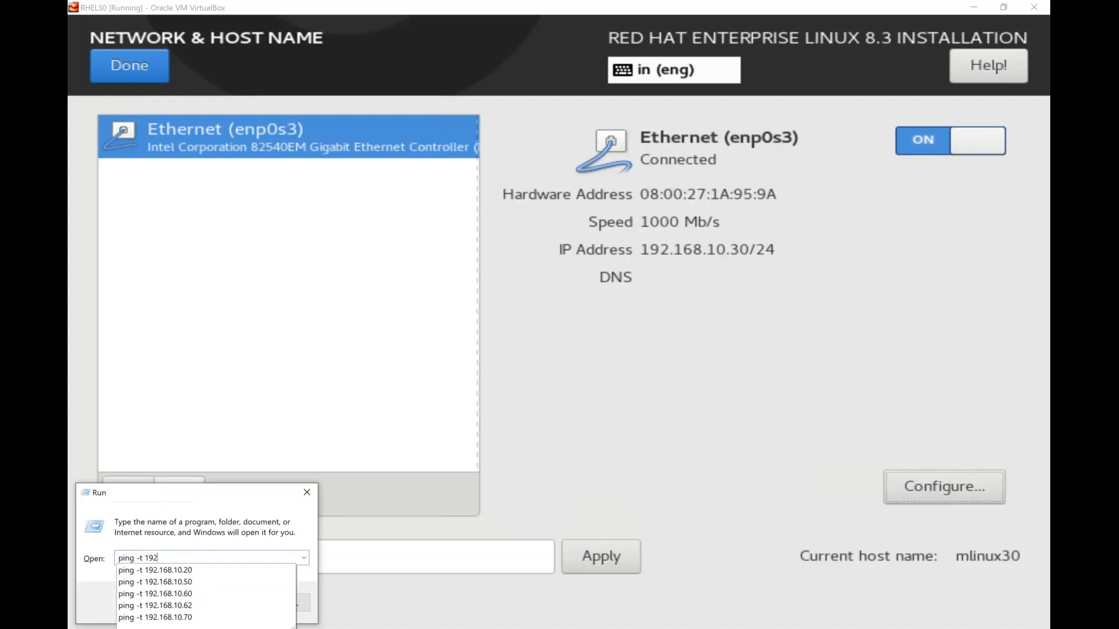
text(.168.10.30)
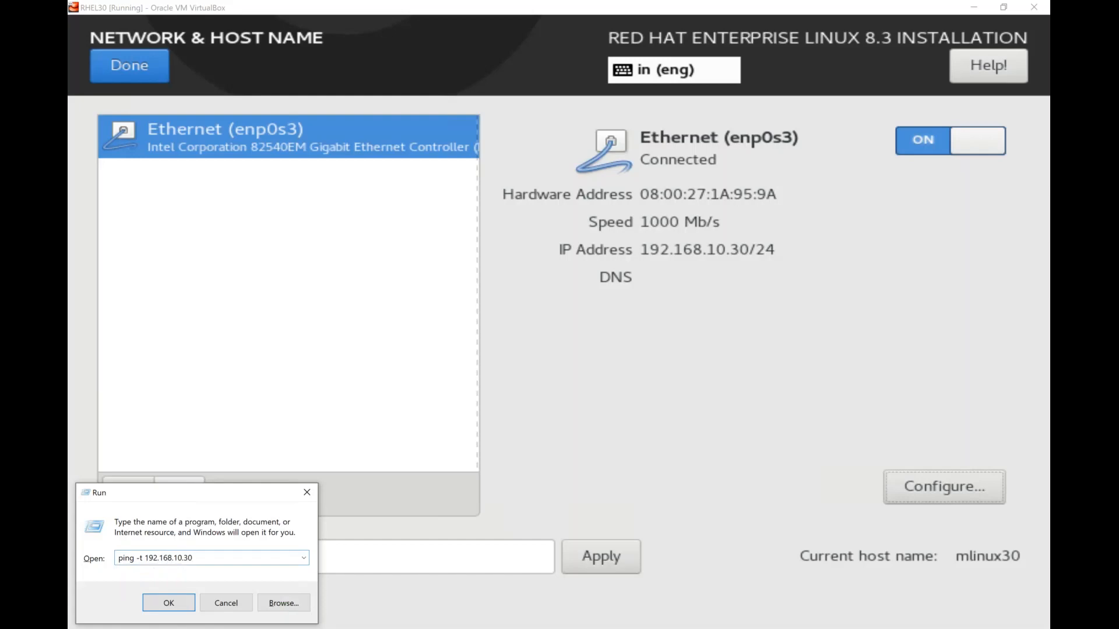
key(Return)
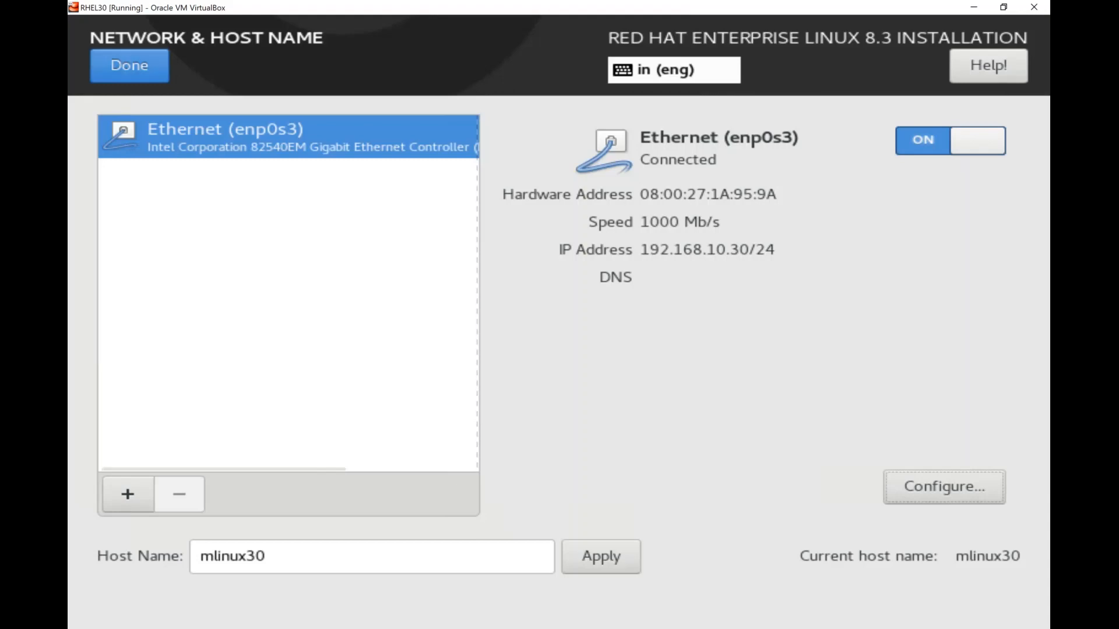
Leave network settings, then set and confirm the root password, accepting the weak-password warning
click(129, 65)
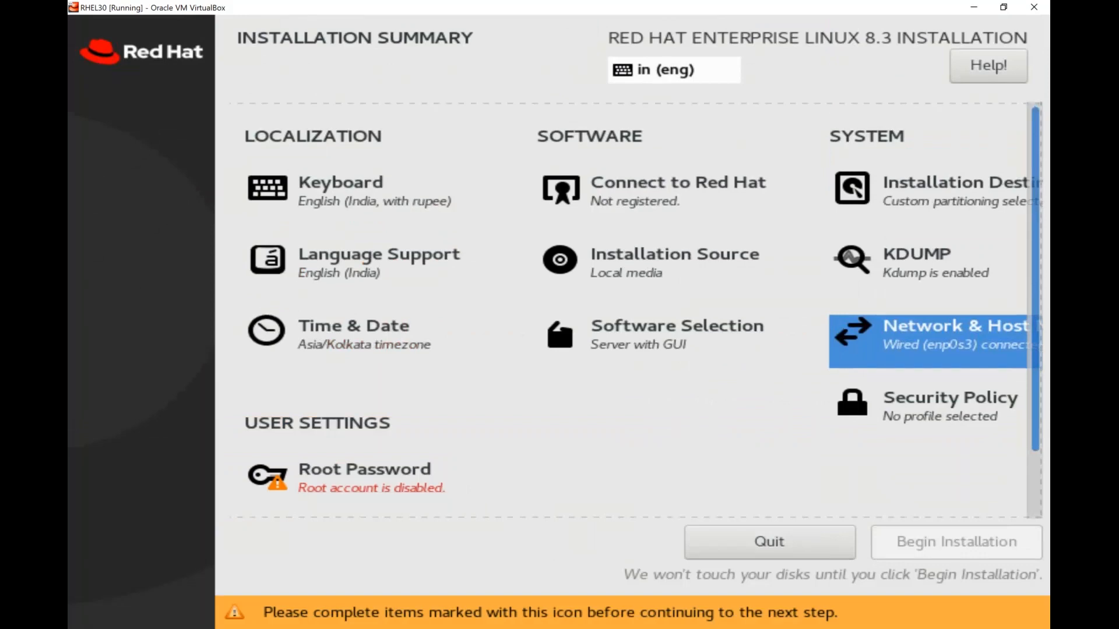
scroll(557, 313, down, 3)
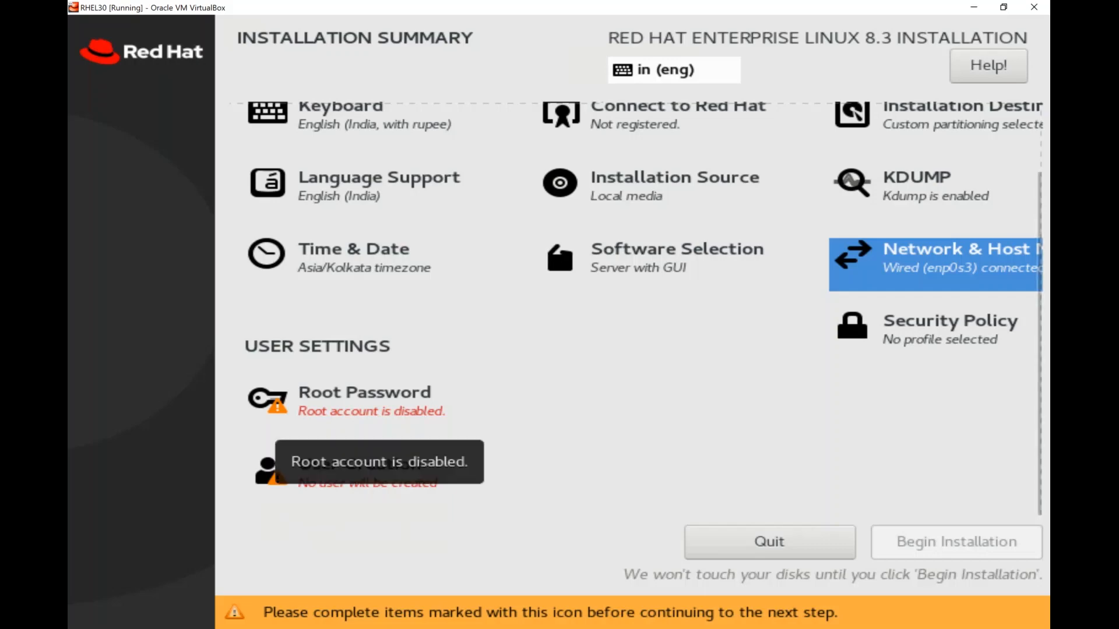
click(274, 408)
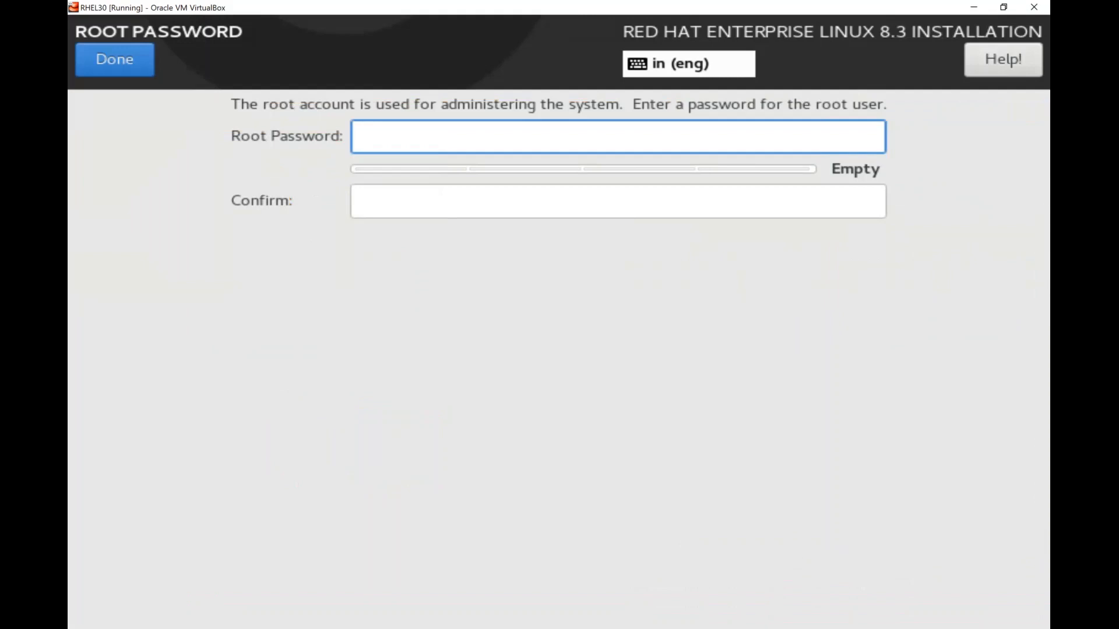
text(••••••)
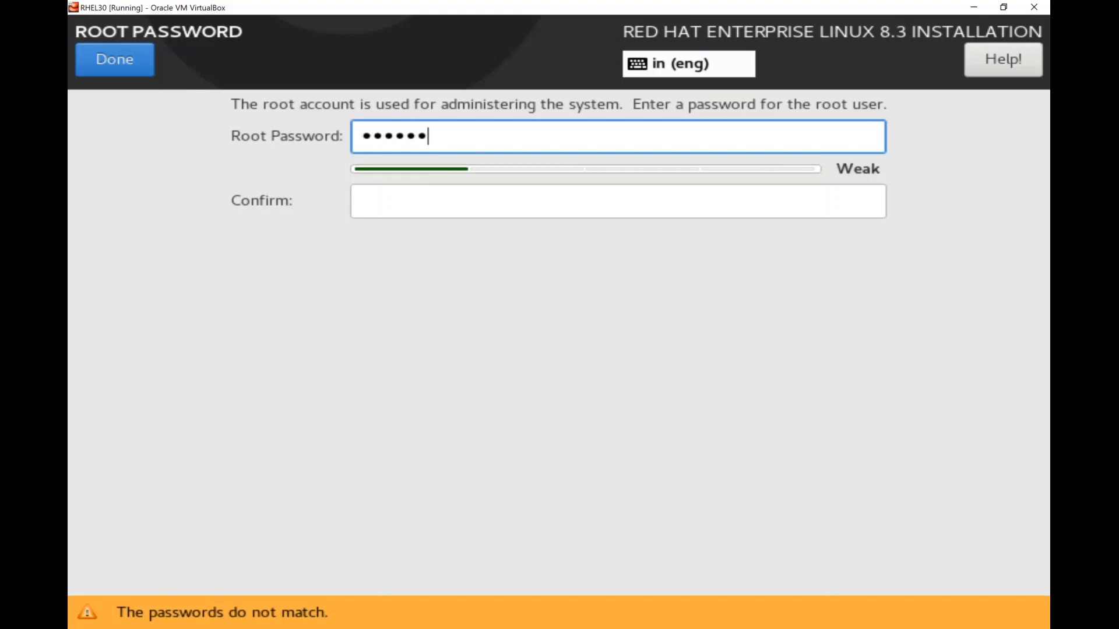
key(Tab)
text(••••••)
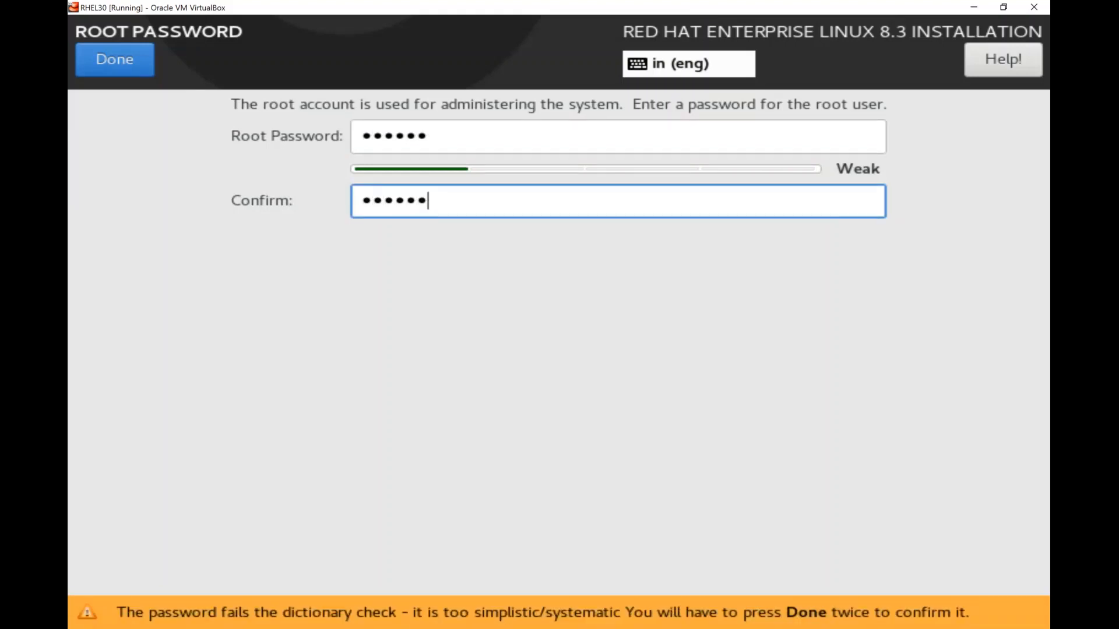
click(119, 73)
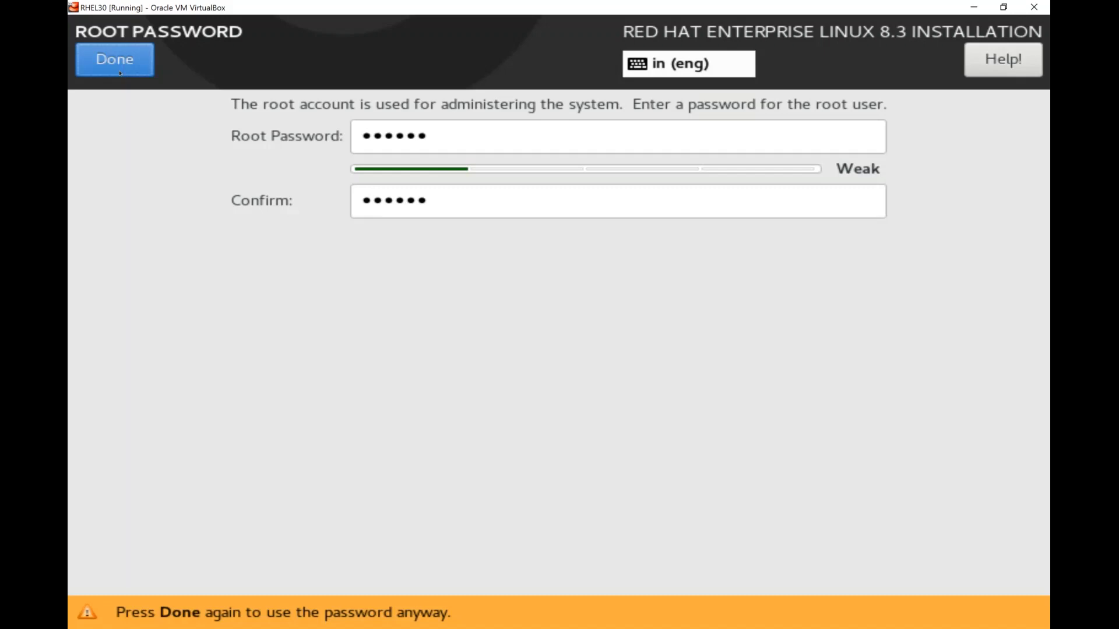
click(120, 73)
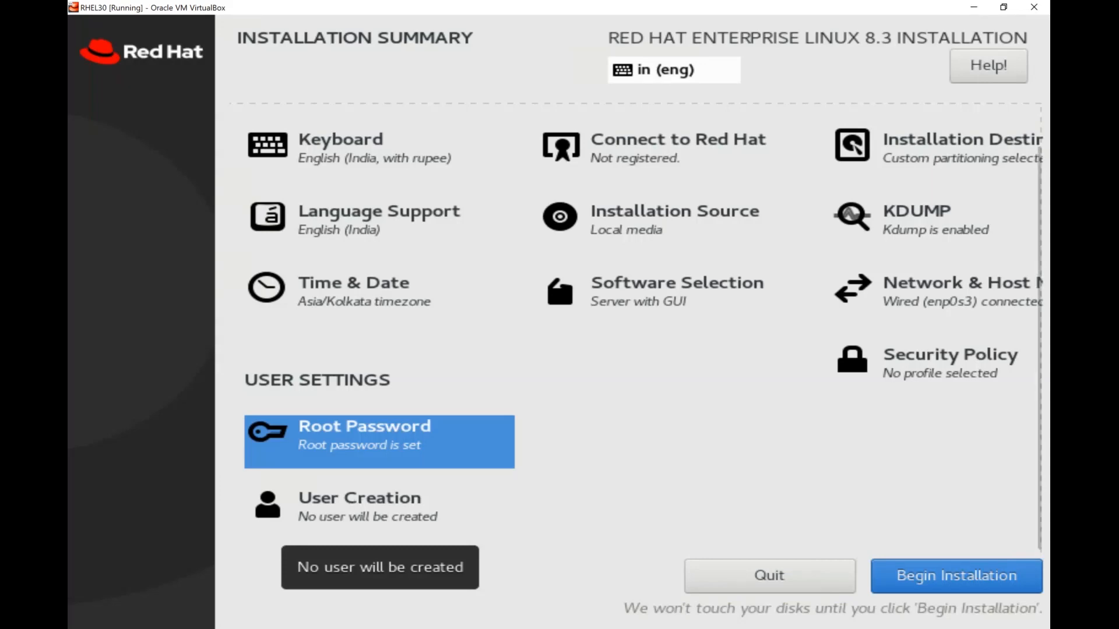
Create the regular user myuser with a confirmed password, accepting the weak-password warning
click(956, 575)
click(360, 505)
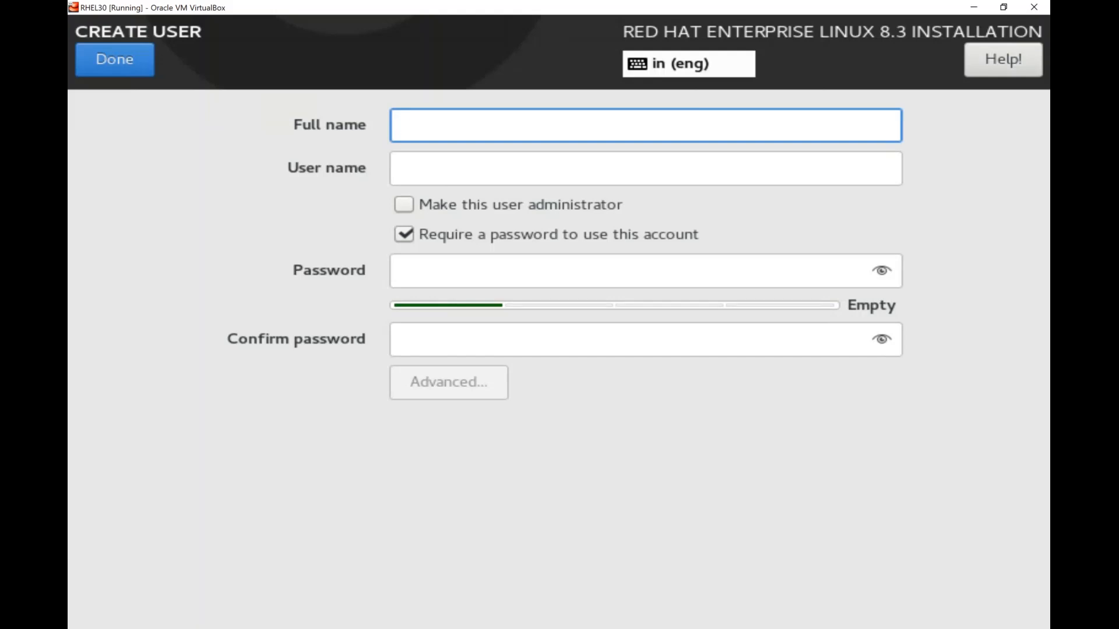
text(myuser)
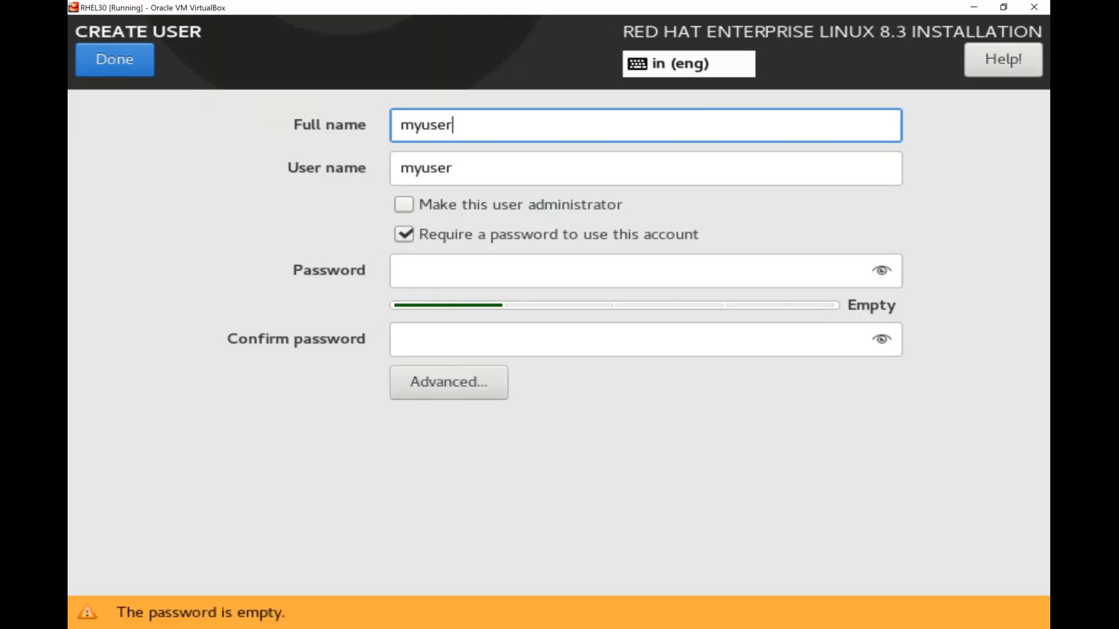
click(448, 271)
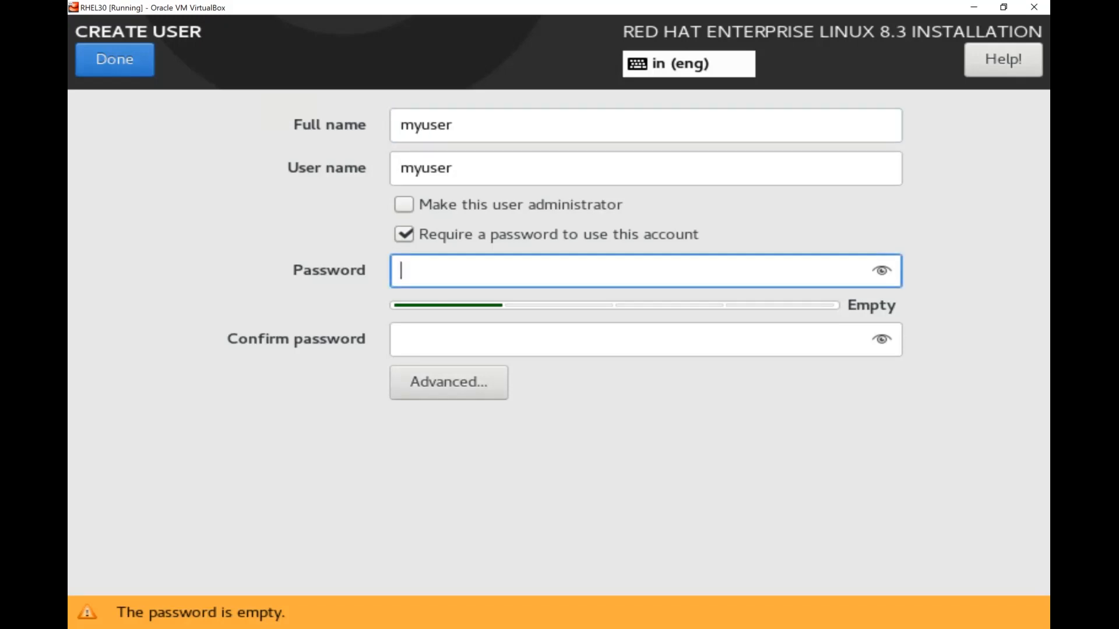
key(Tab)
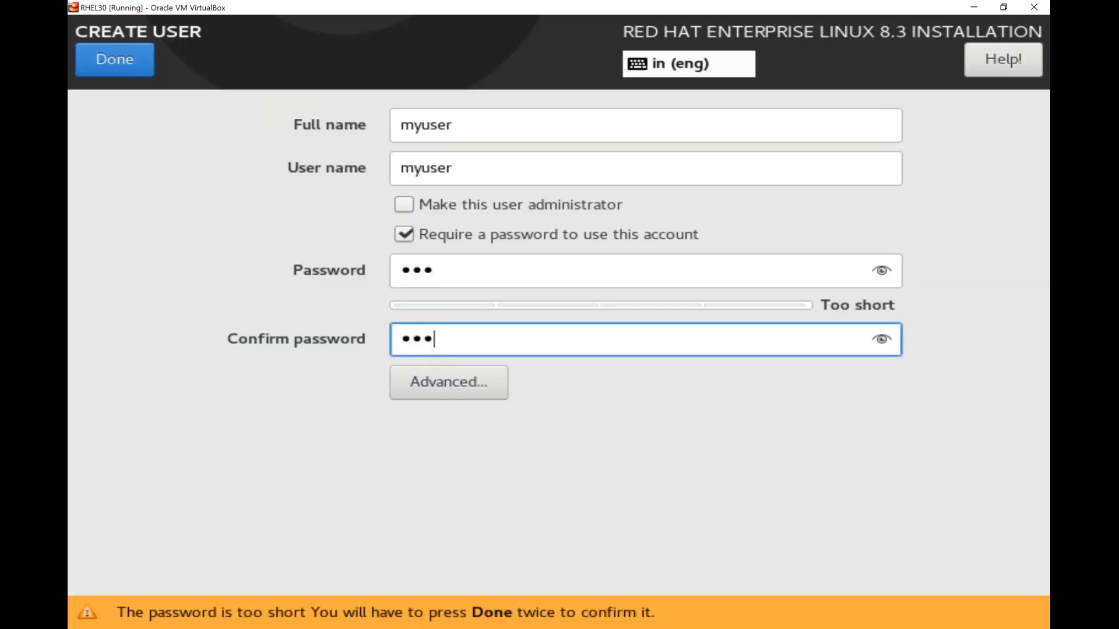
key(shift+Tab)
key(Tab)
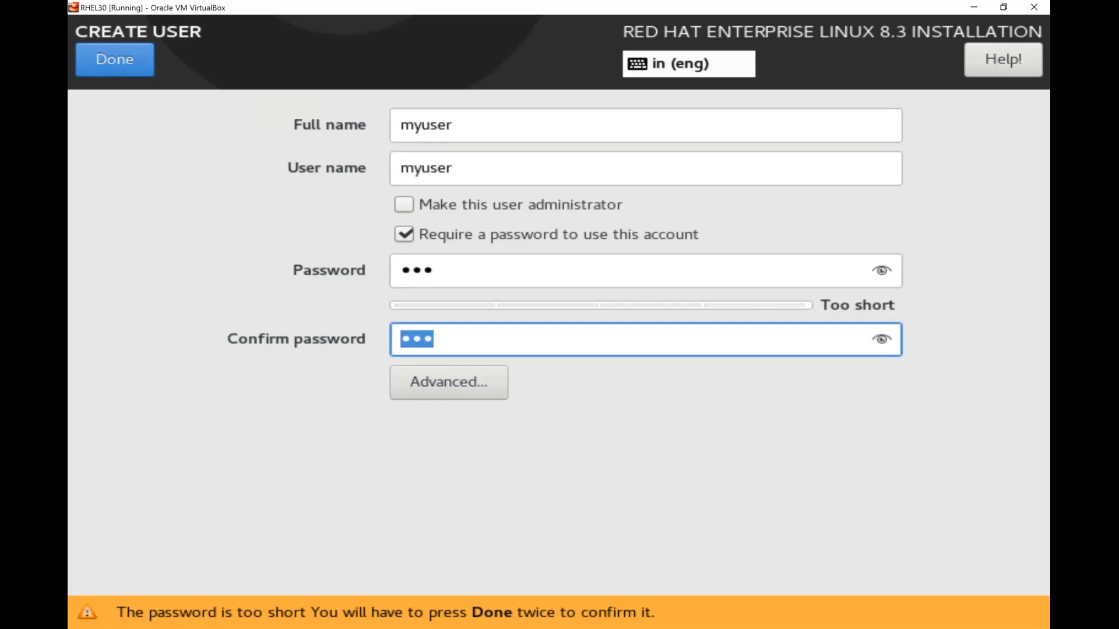
click(138, 71)
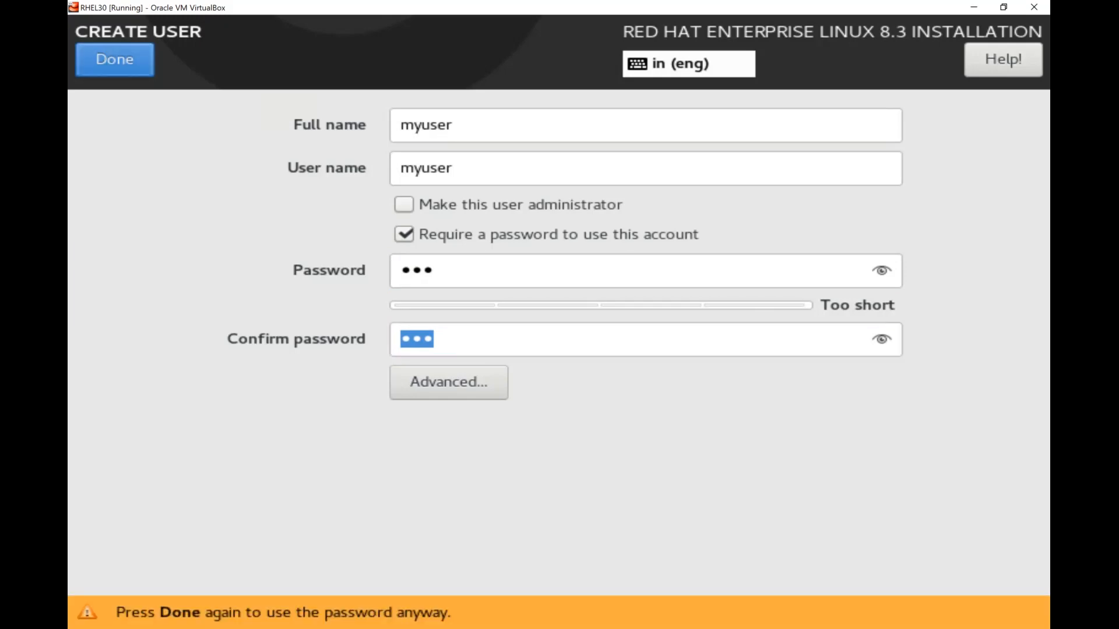
click(136, 69)
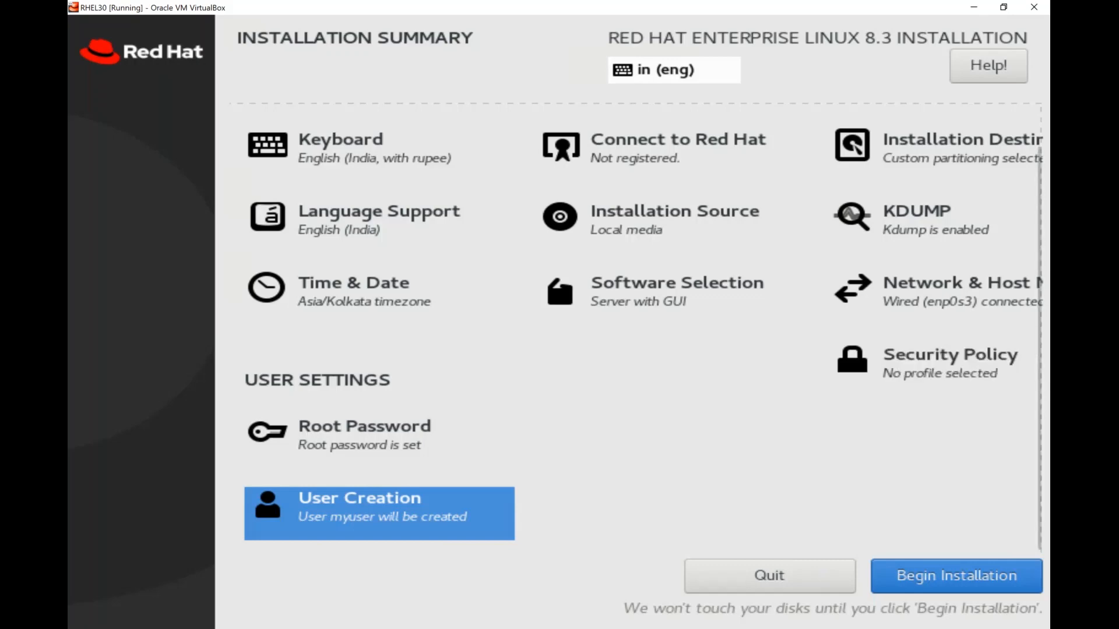
Review the Account and Activation Key registration options, leave the system unregistered, and begin installation
click(659, 150)
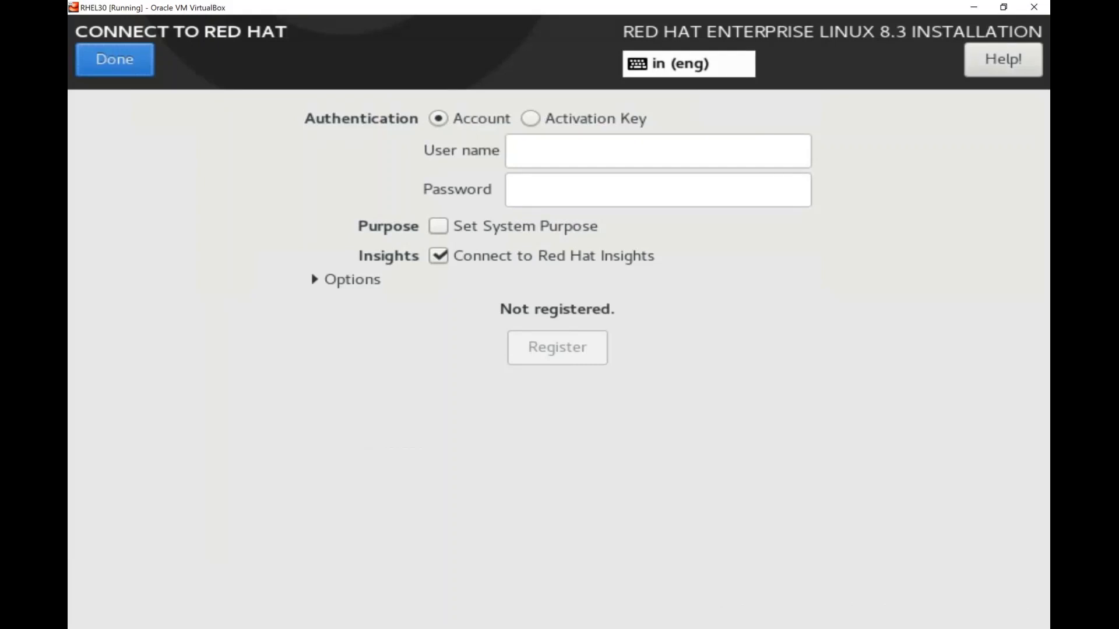
click(659, 150)
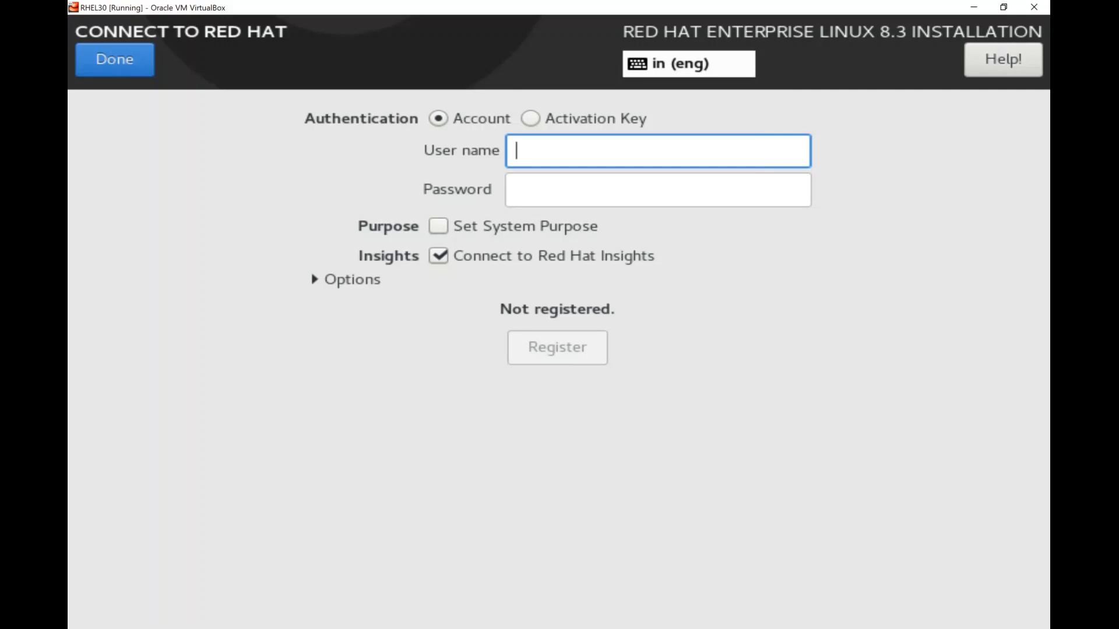
click(517, 190)
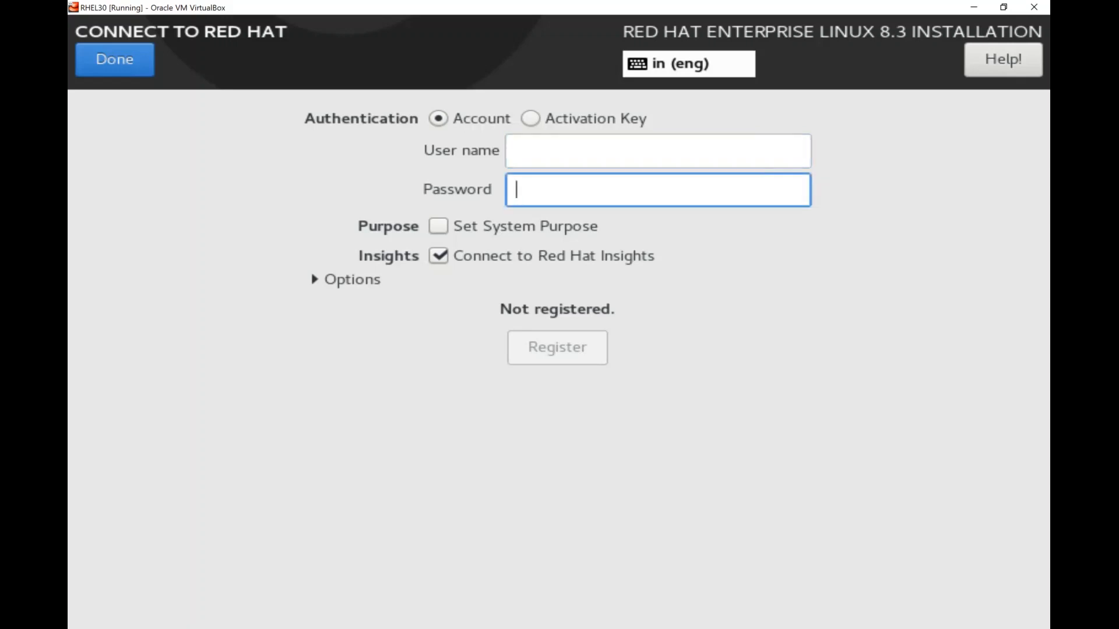
click(531, 119)
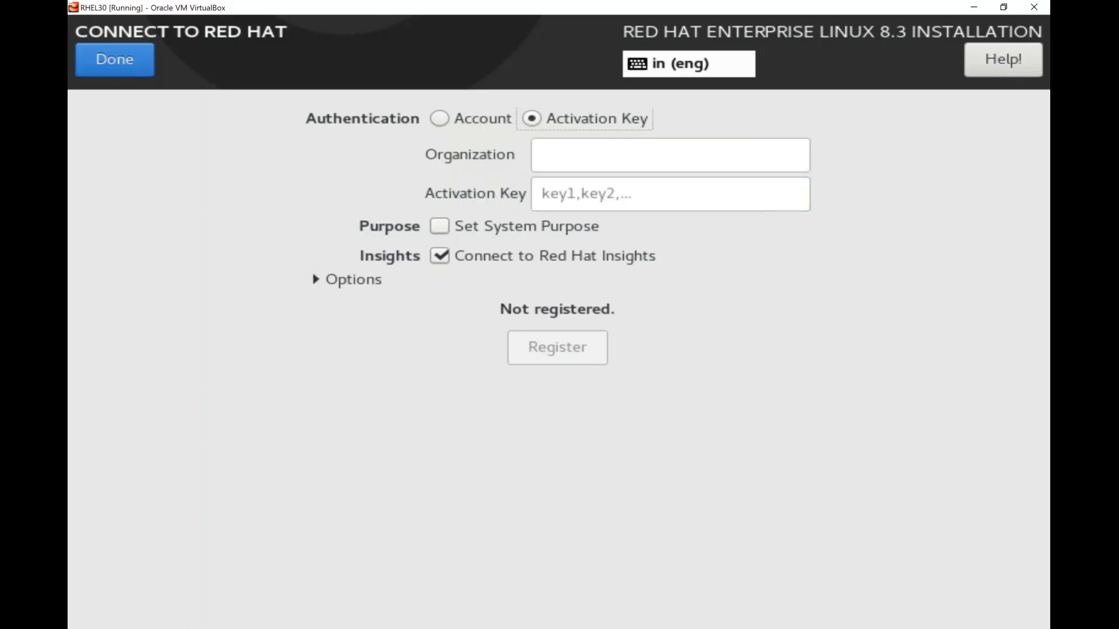
click(553, 156)
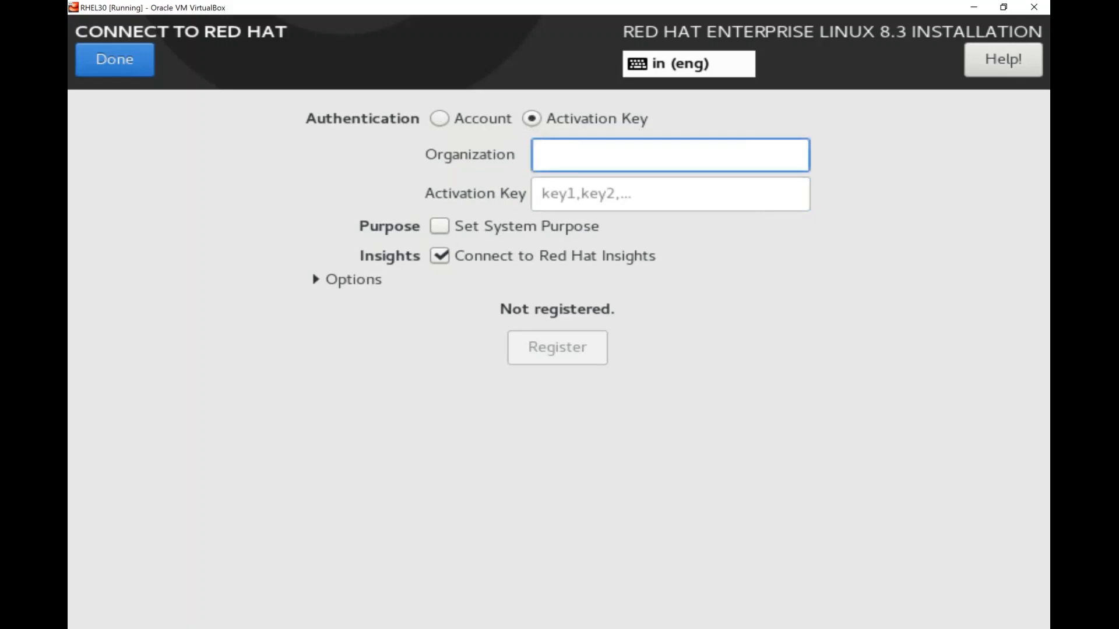
key(Tab)
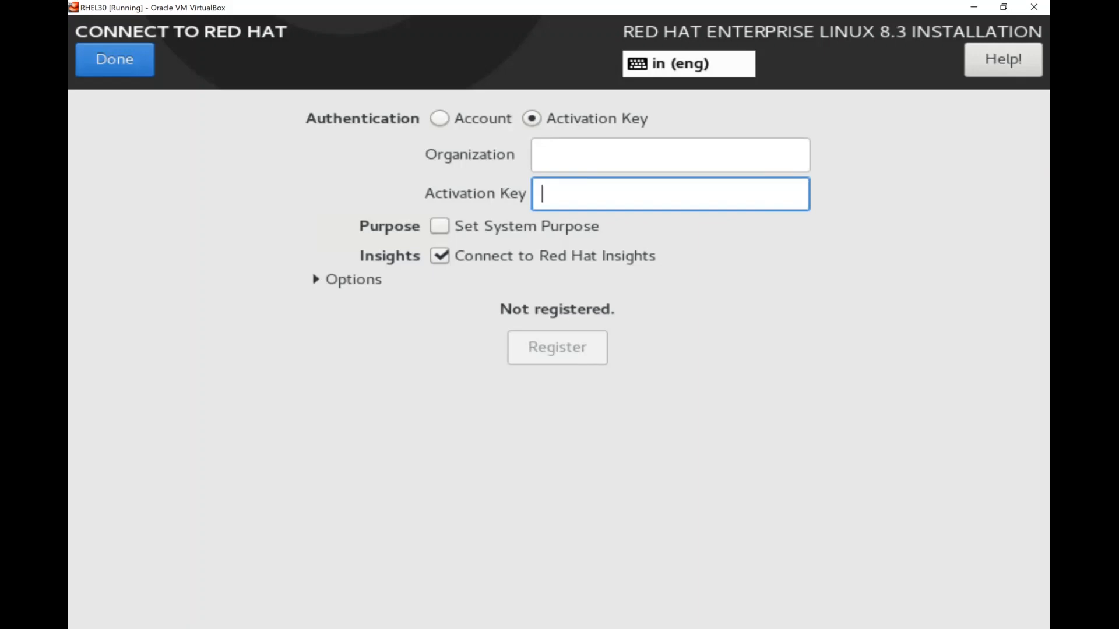
click(441, 119)
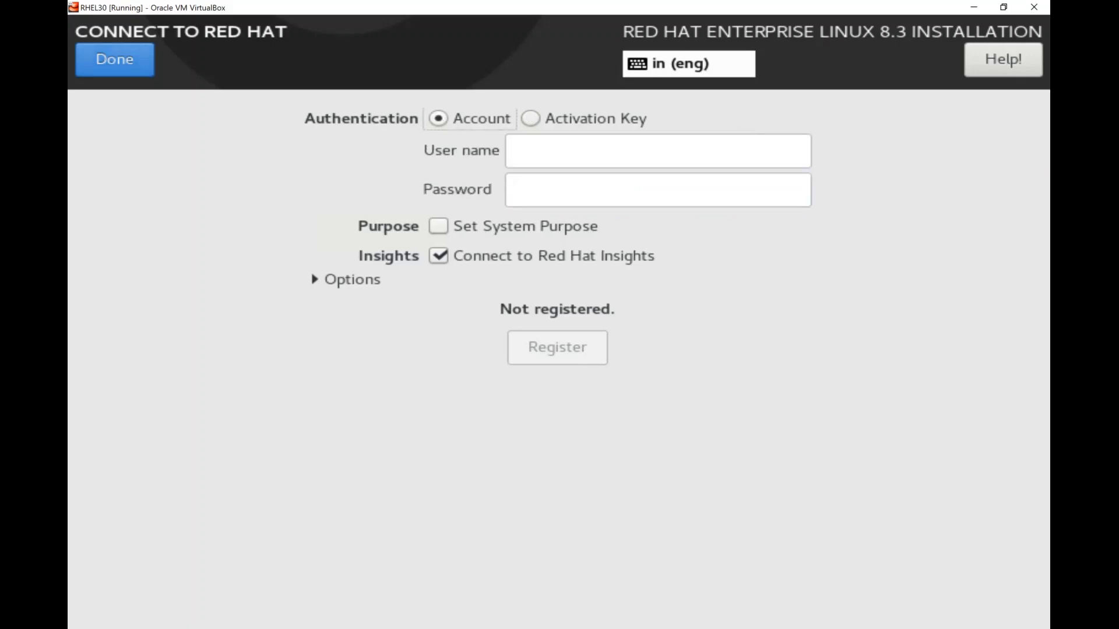
click(115, 59)
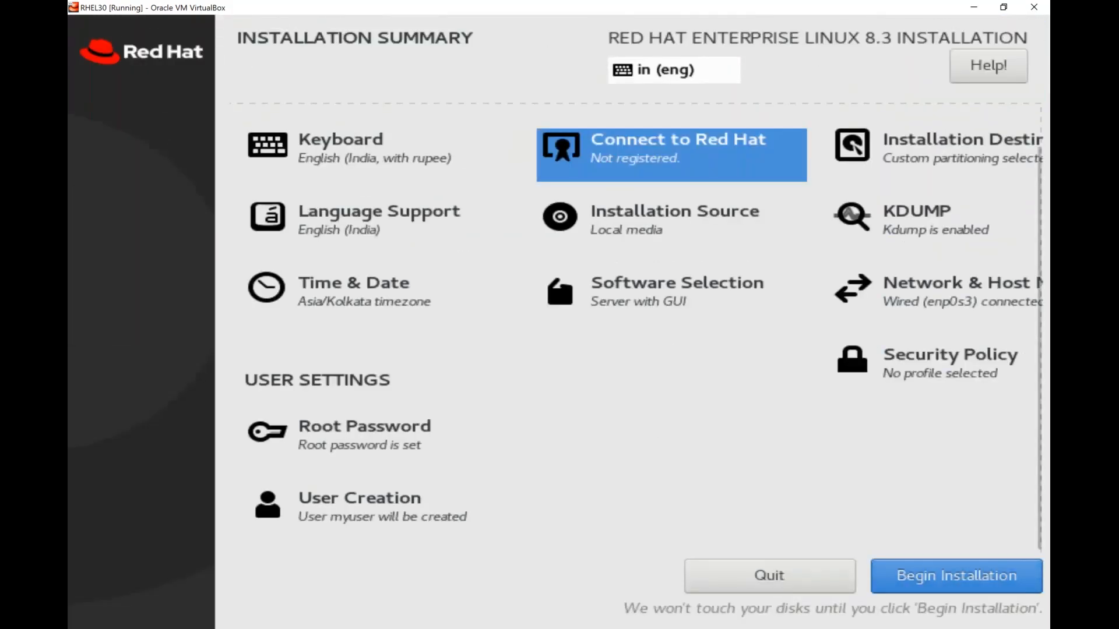
click(923, 577)
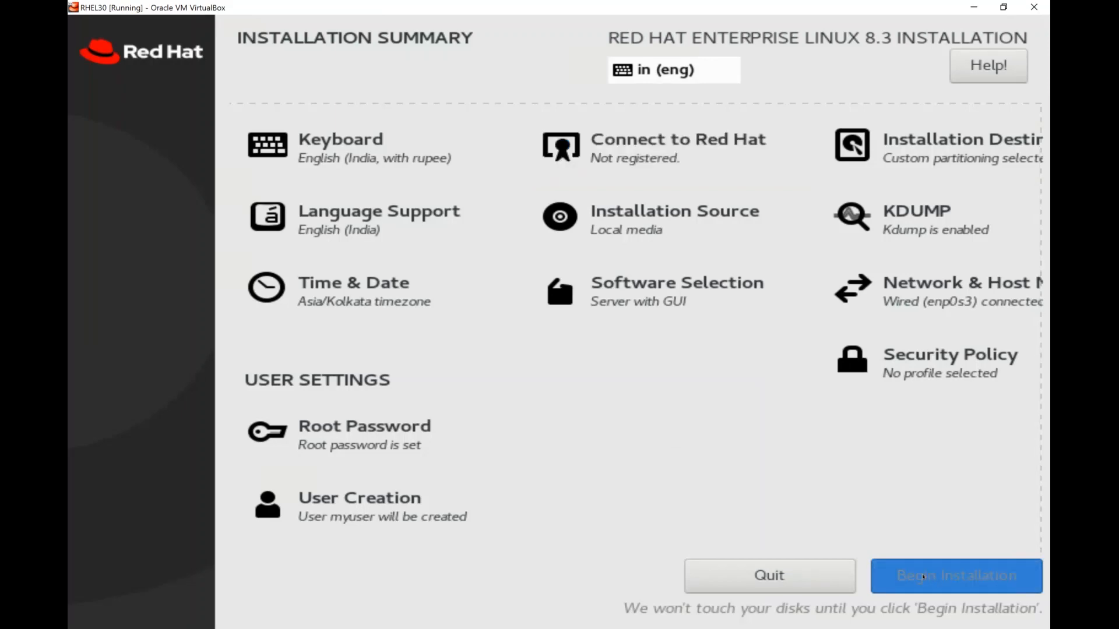